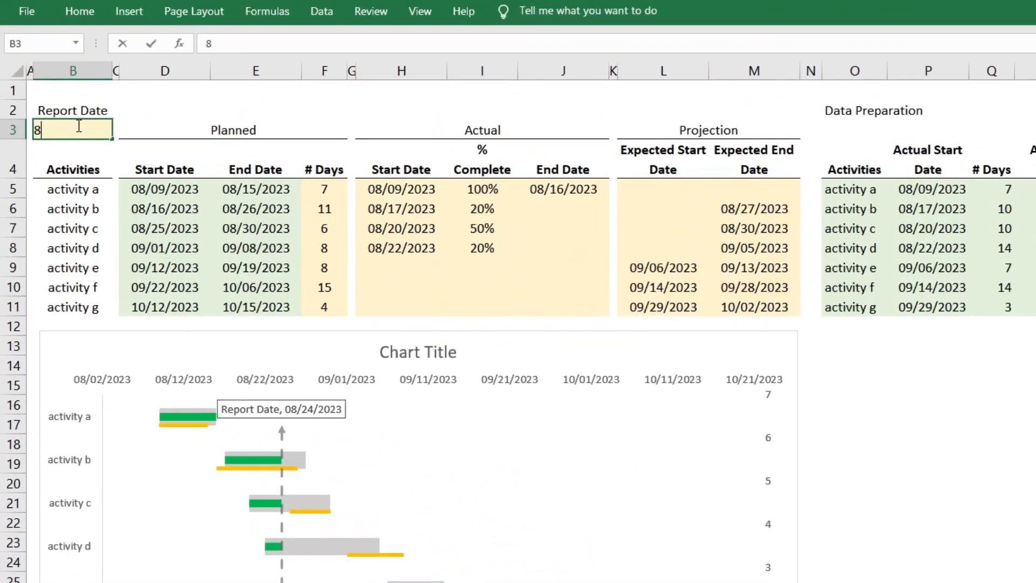
- Enter the report date in cell B3
key(Return)
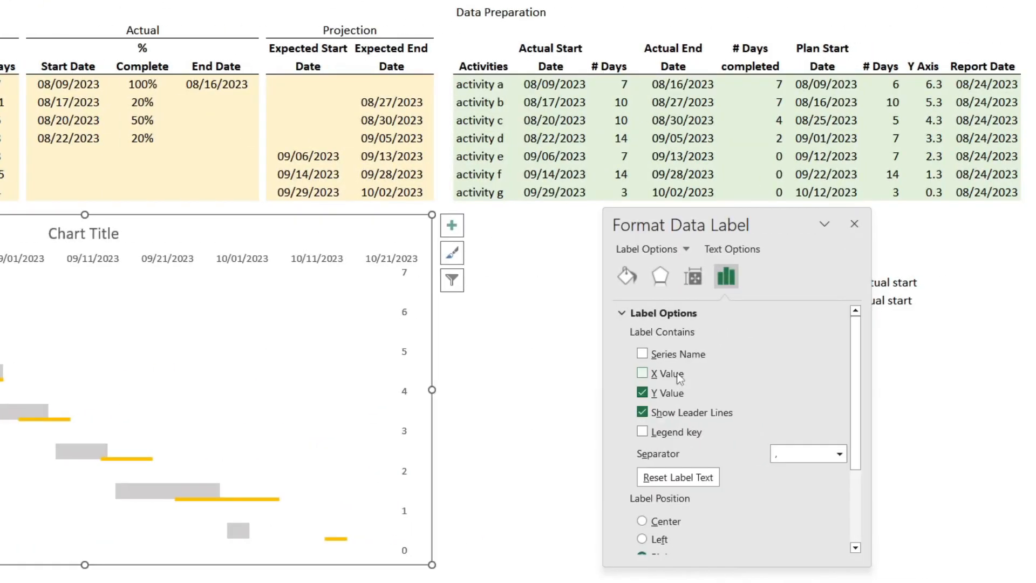
- Set the chart's data label to show the series name and X value, without the Y value or leader lines
click(669, 374)
click(679, 394)
click(676, 413)
click(677, 355)
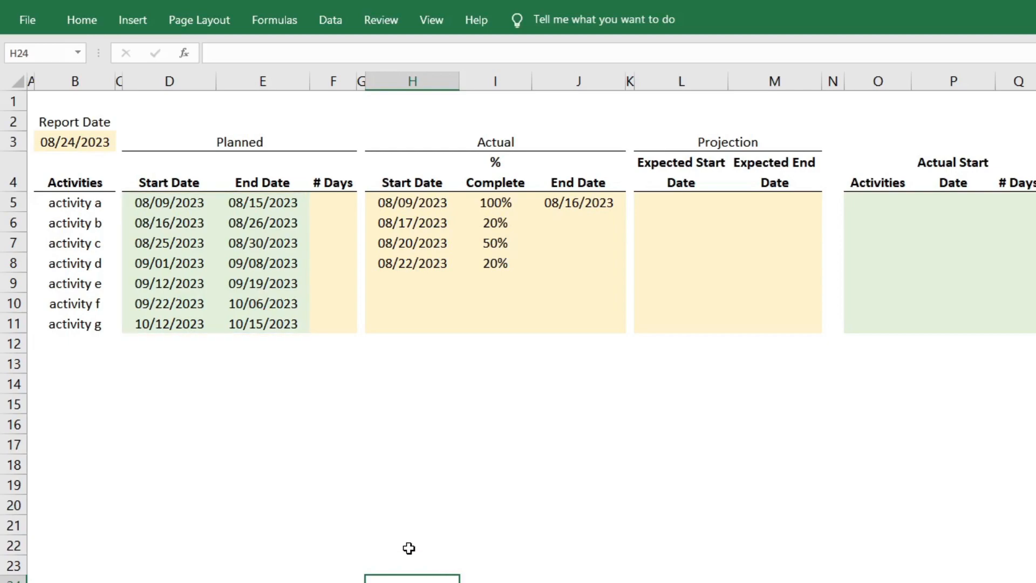
- Calculate activity a's planned number of days in F5 with the formula =E5-D5+1
click(336, 208)
text(=)
key(Left)
text(-)
key(Left)
key(Left)
text(+1)
key(Return)
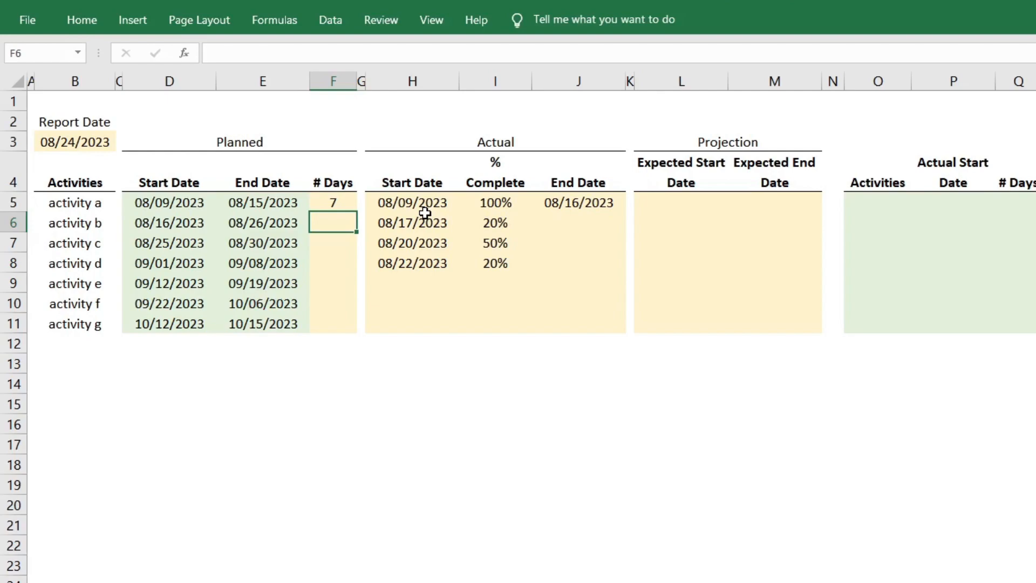
- Try 8/9 as activity a's planned end date in E5 and undo the change
click(278, 198)
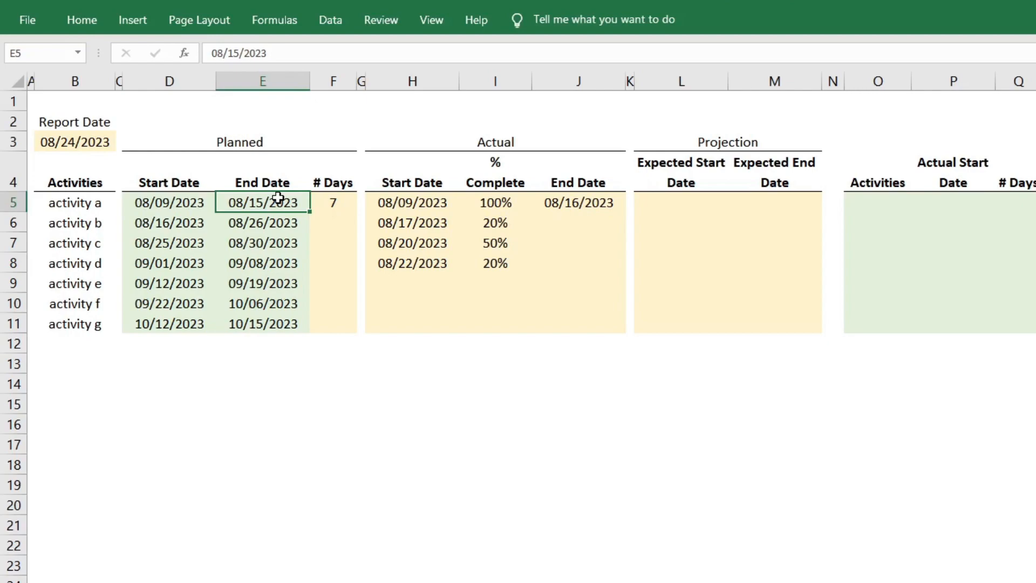
text(8/9)
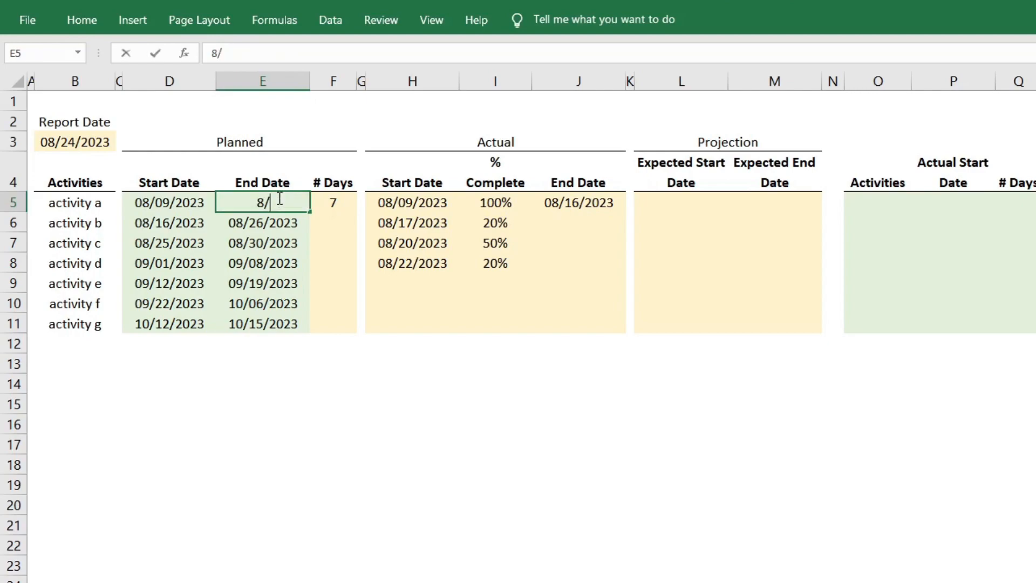
key(Return)
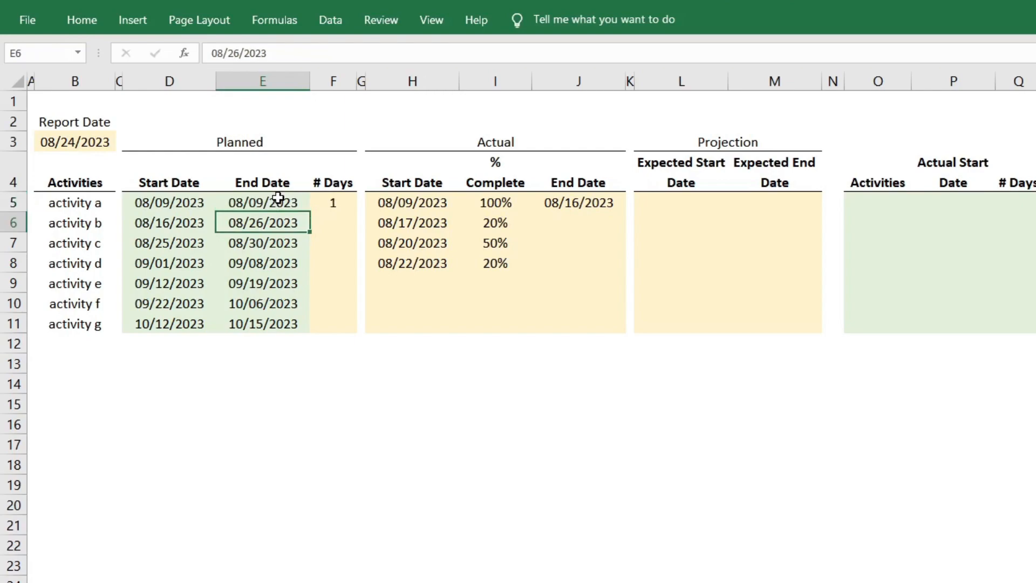
key(ctrl+z)
- Fill the planned # Days formula from F5 down to F11 for all activities
click(346, 207)
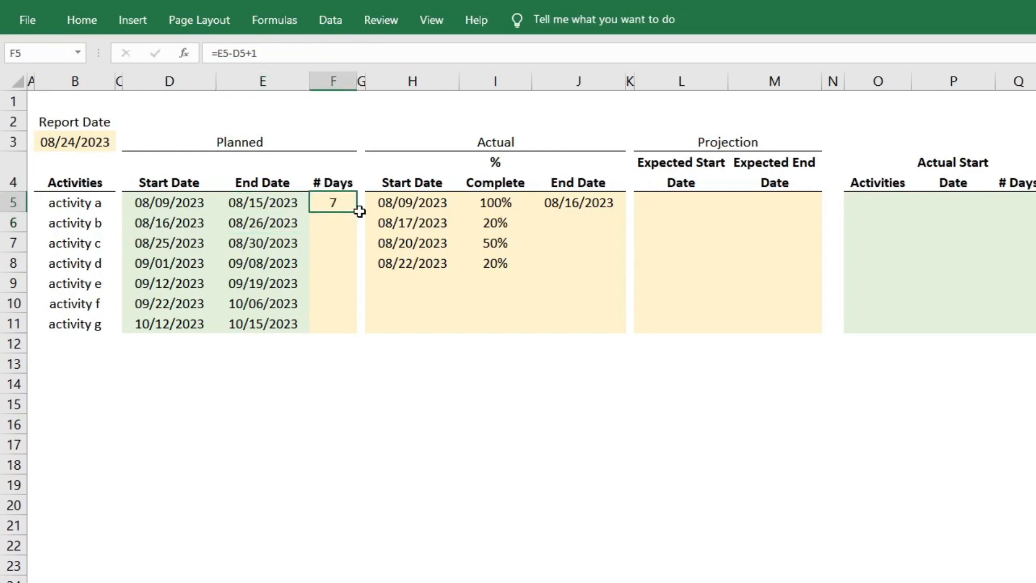
double_click(358, 214)
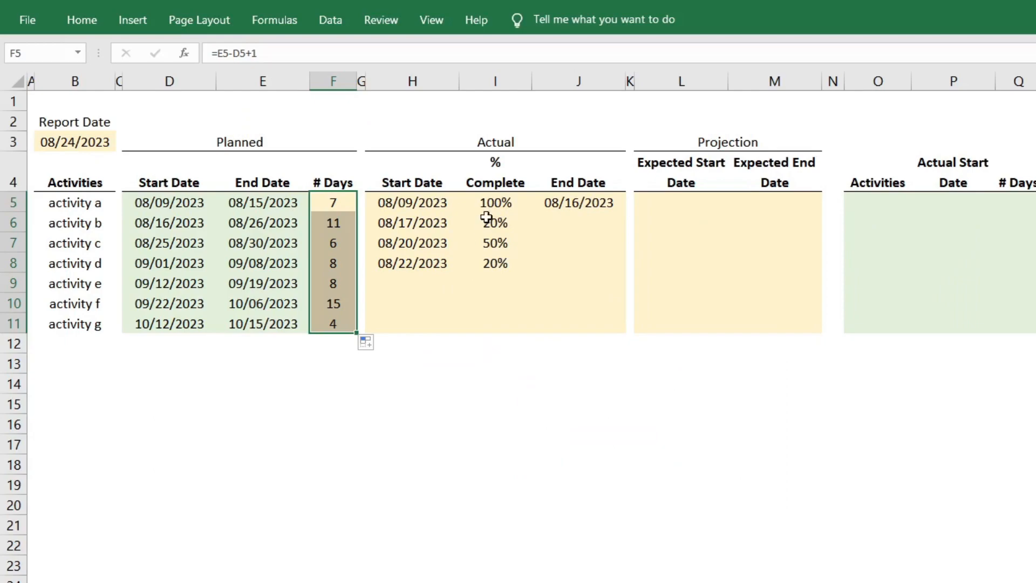
click(496, 205)
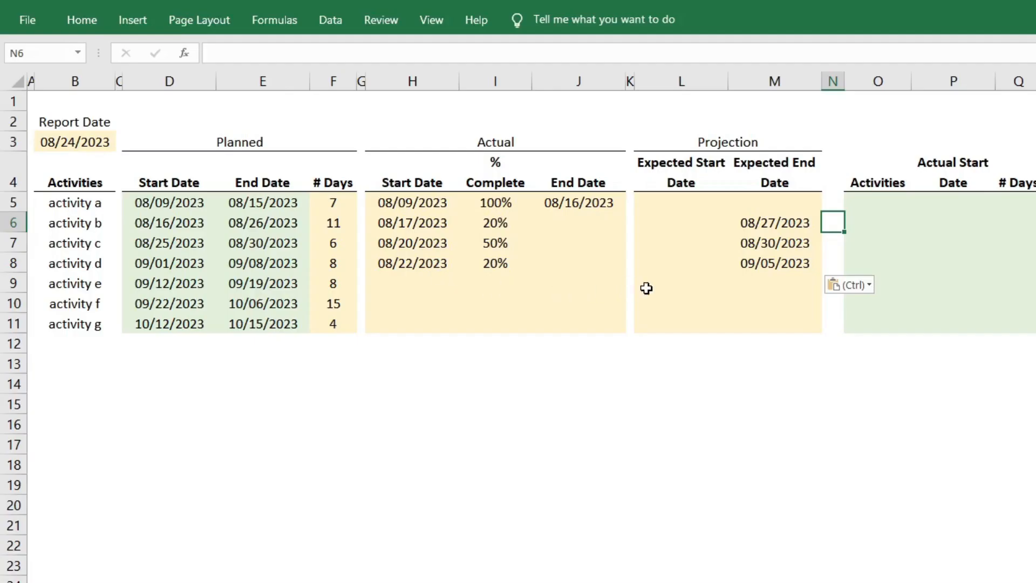
- Enter 9/6 as activity e's expected start date in L9
click(669, 284)
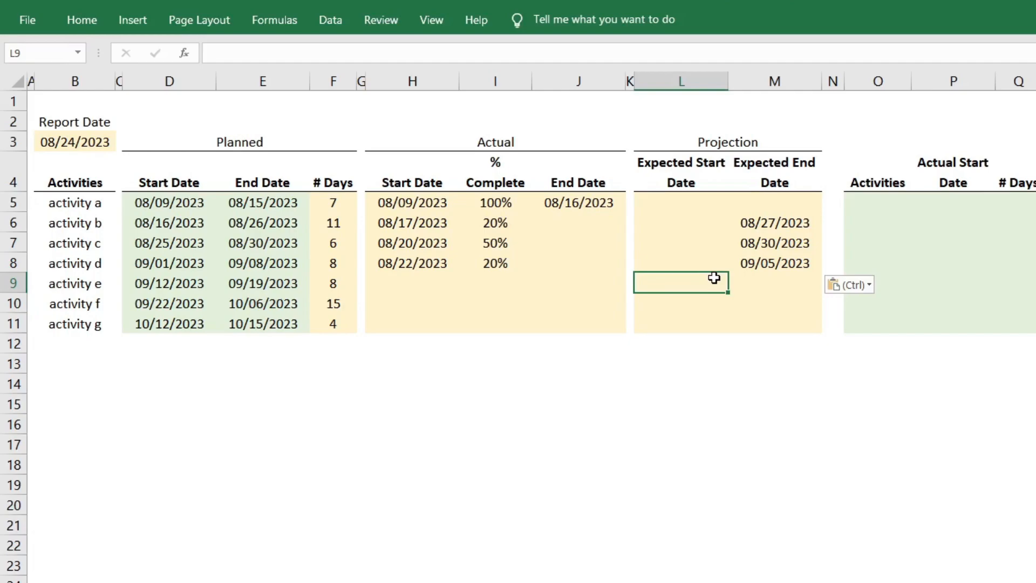
text(9/6)
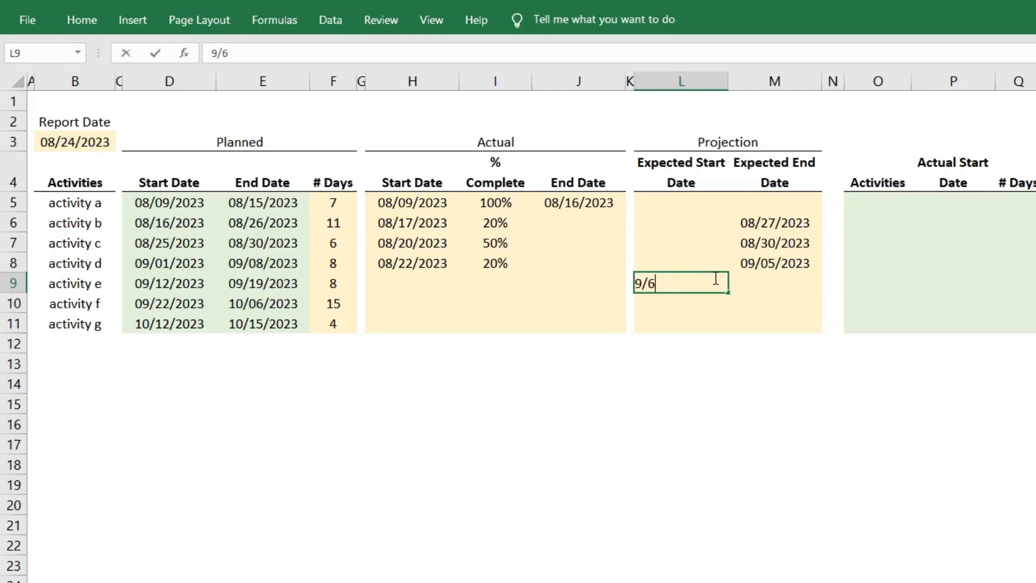
key(ctrl+Return)
key(Down)
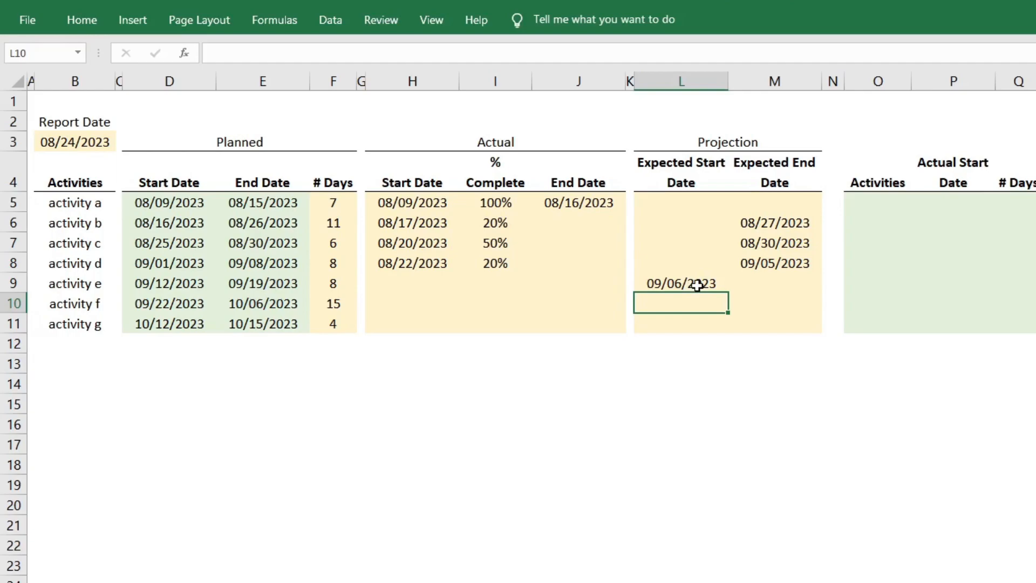
- Calculate activity e's expected end date in M9 with the formula =L9+F9-1
click(744, 281)
text(=)
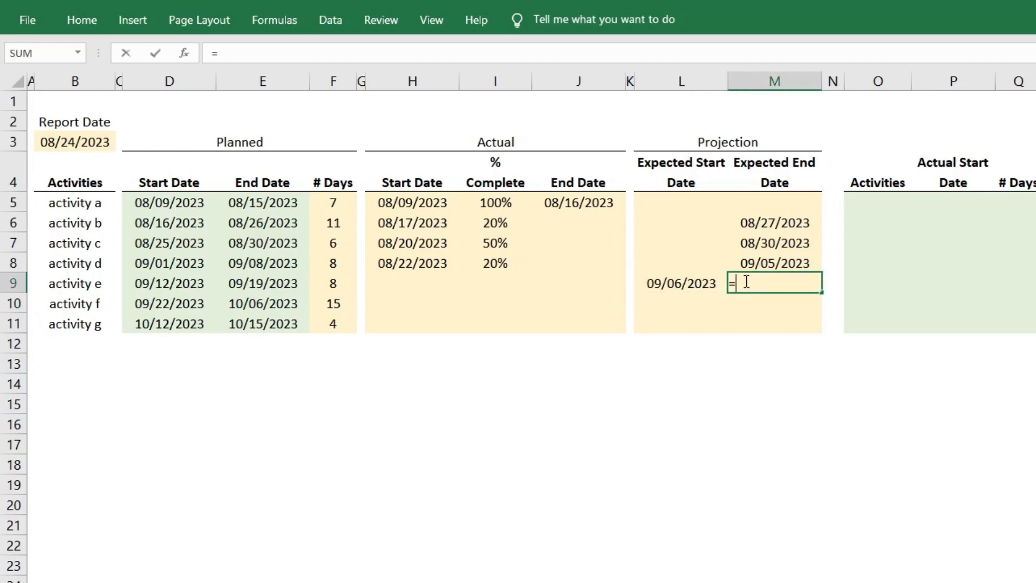
click(675, 284)
text(+)
click(340, 282)
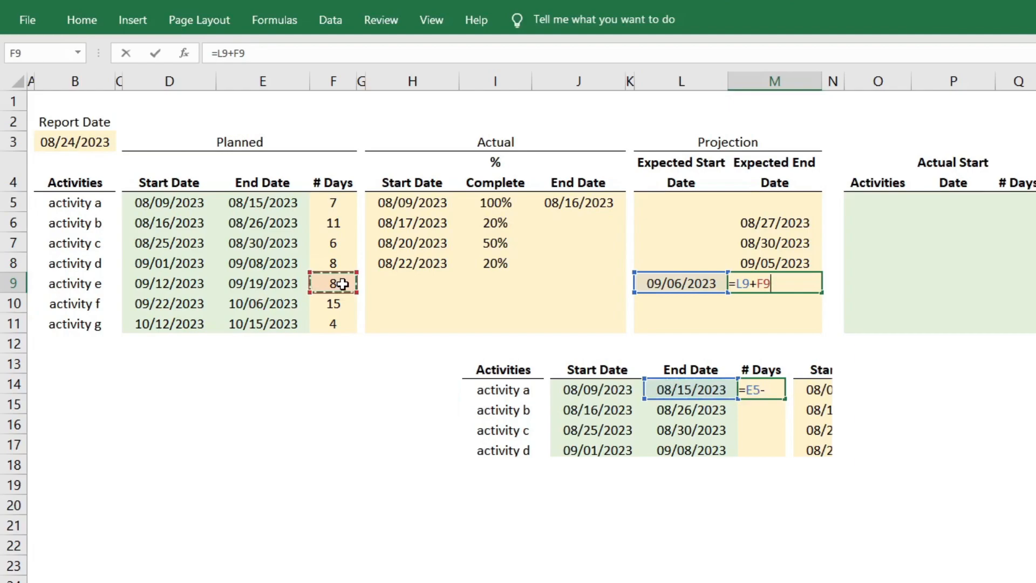
text(-1)
key(Return)
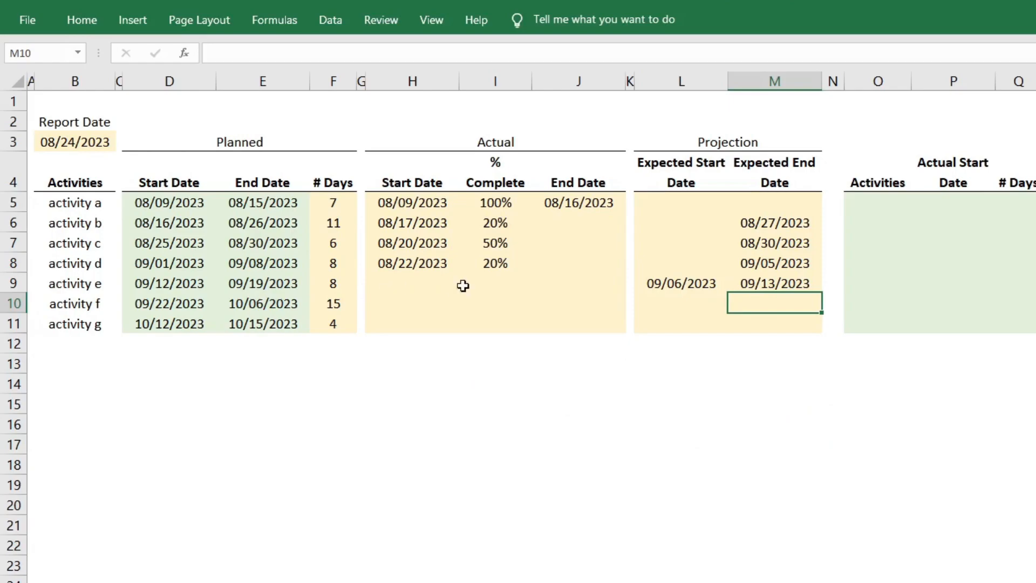
- Enter 9/14 as activity f's expected start date in L10 and copy the end date formula from M9 to M10
click(678, 295)
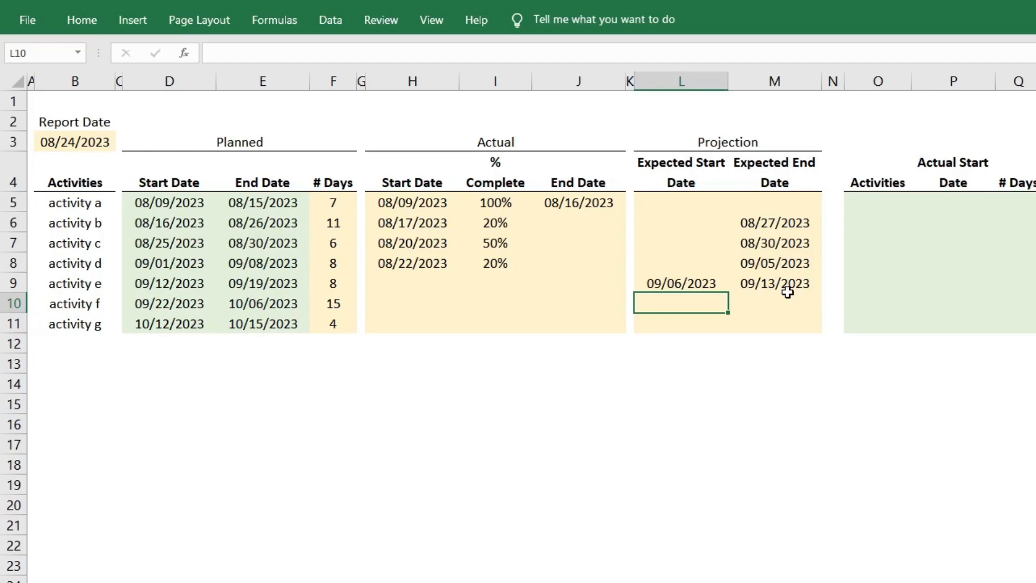
text(9/14)
key(Return)
click(780, 302)
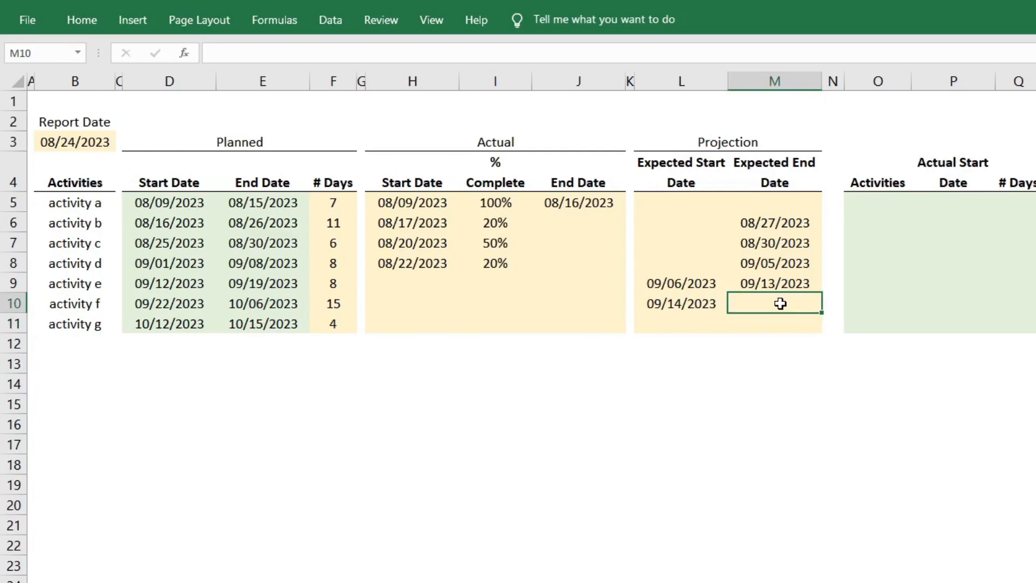
click(785, 284)
key(ctrl+c)
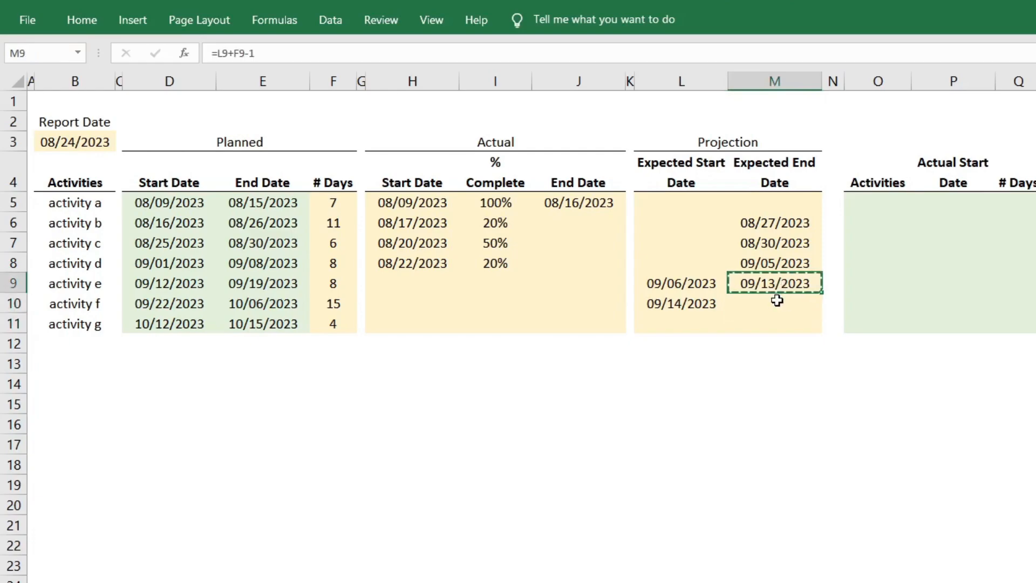
click(777, 301)
key(ctrl+v)
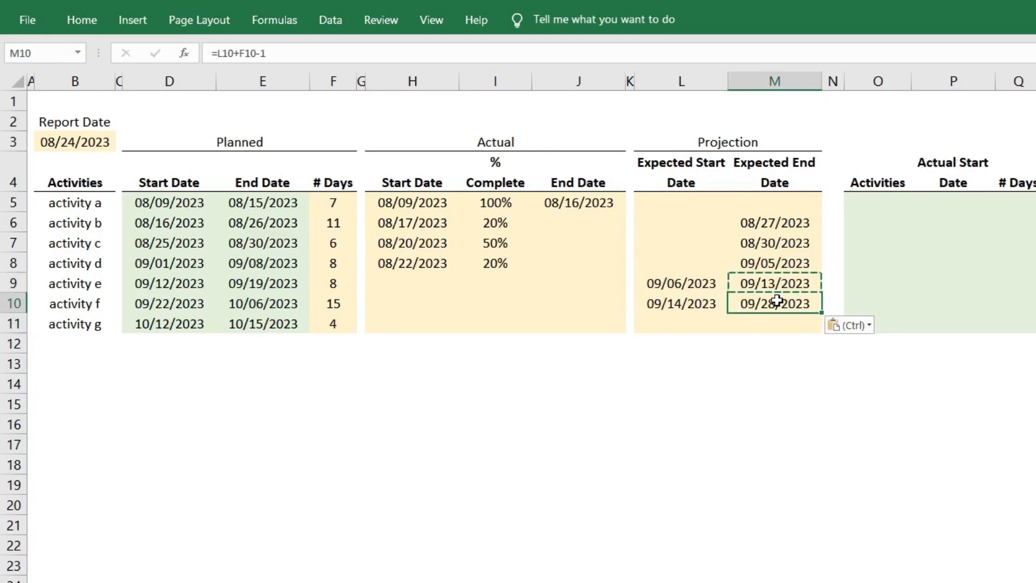
- Enter 9/29 as activity g's expected start date in L11 and copy the end date formula from M10 to M11
click(697, 325)
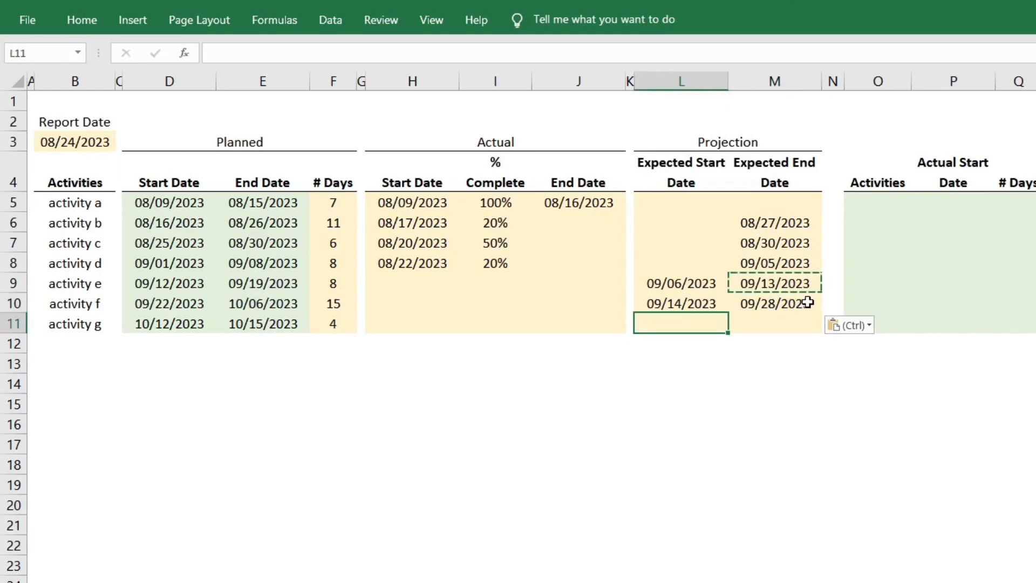
key(Escape)
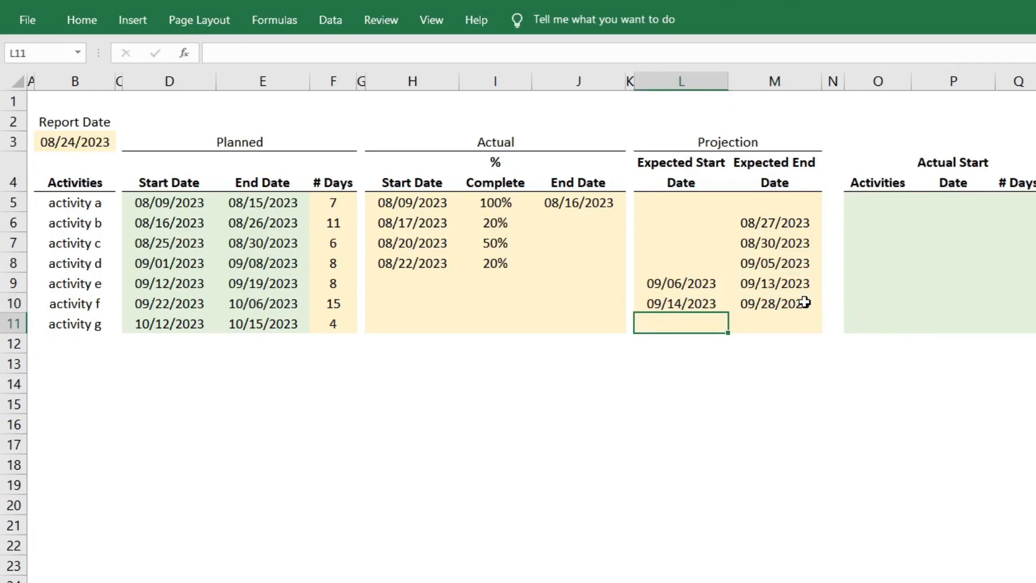
text(9/29)
key(Return)
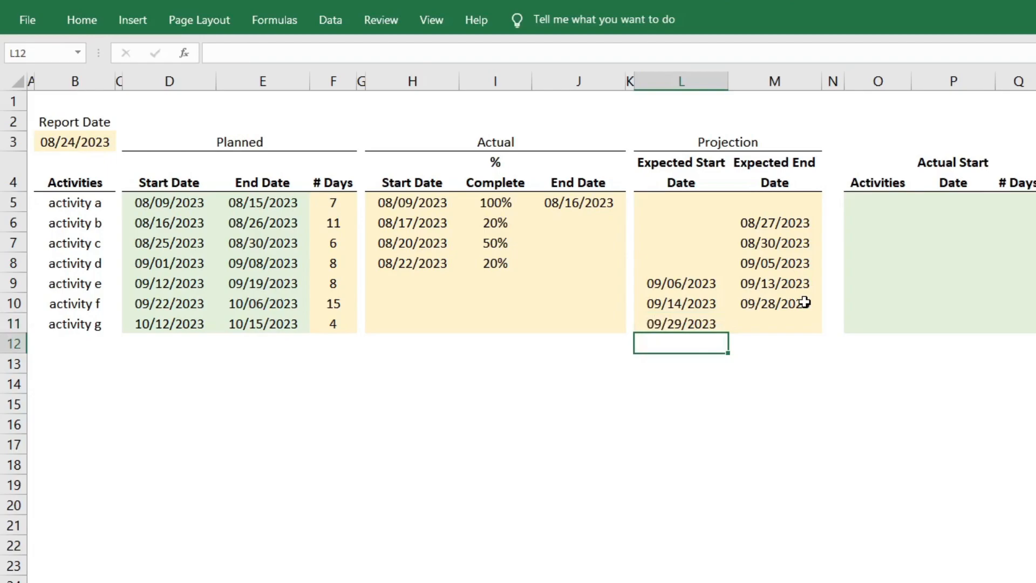
click(788, 322)
click(791, 304)
key(ctrl+c)
click(789, 319)
key(ctrl+v)
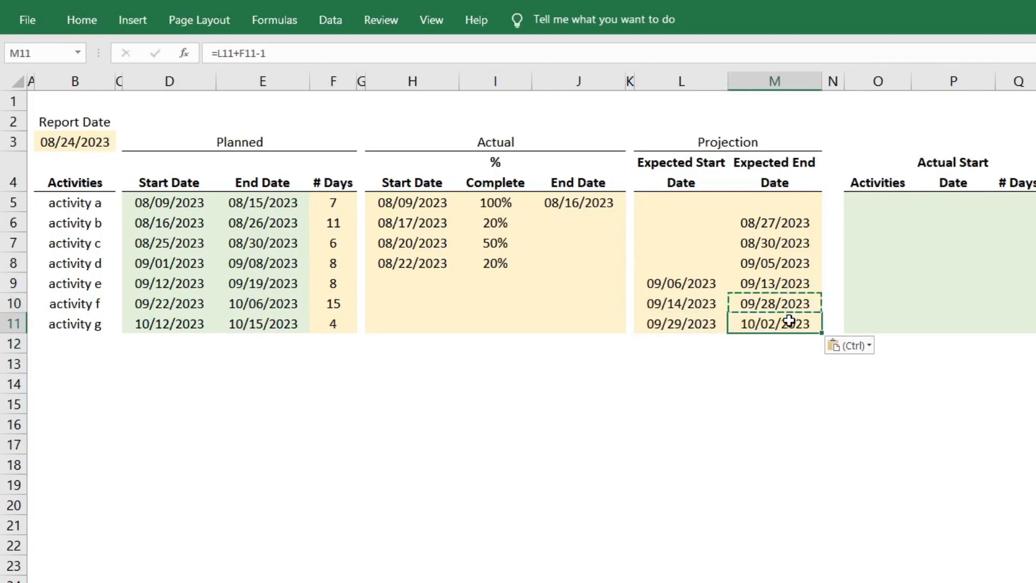
key(Escape)
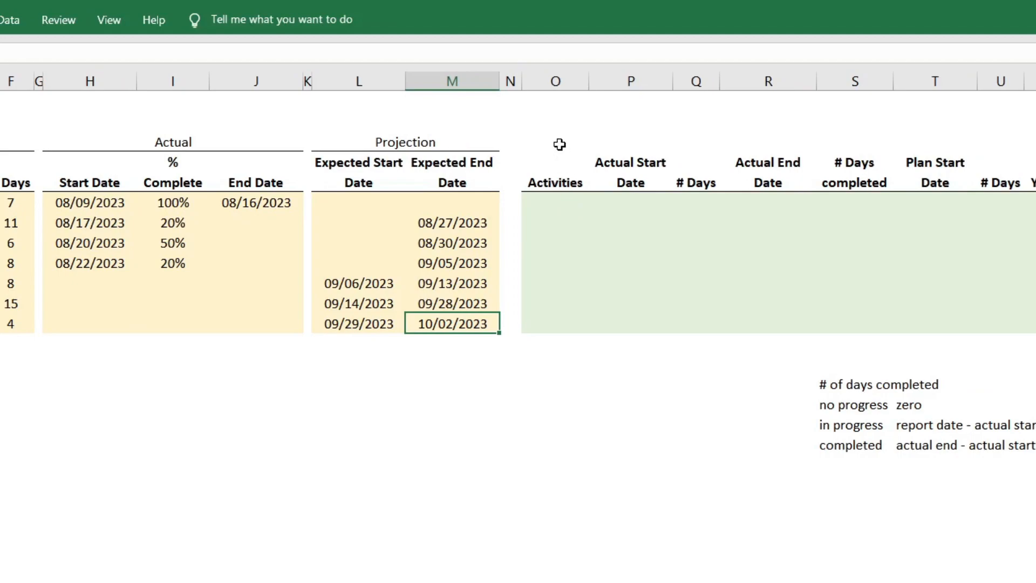
- Add the title "Data Preparation" in O2 above the green helper table
click(559, 122)
text(Data Preparation)
click(569, 164)
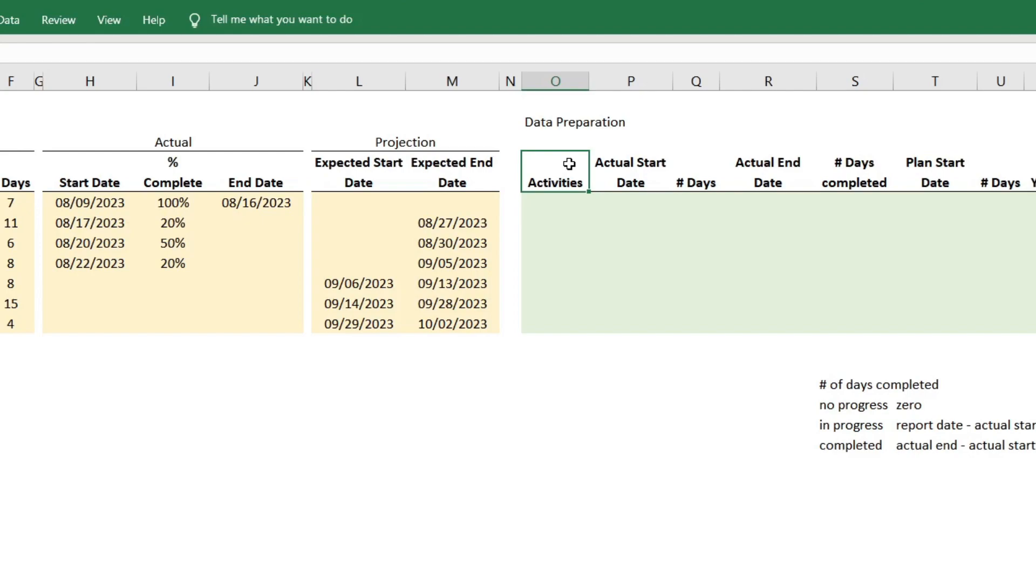
click(615, 181)
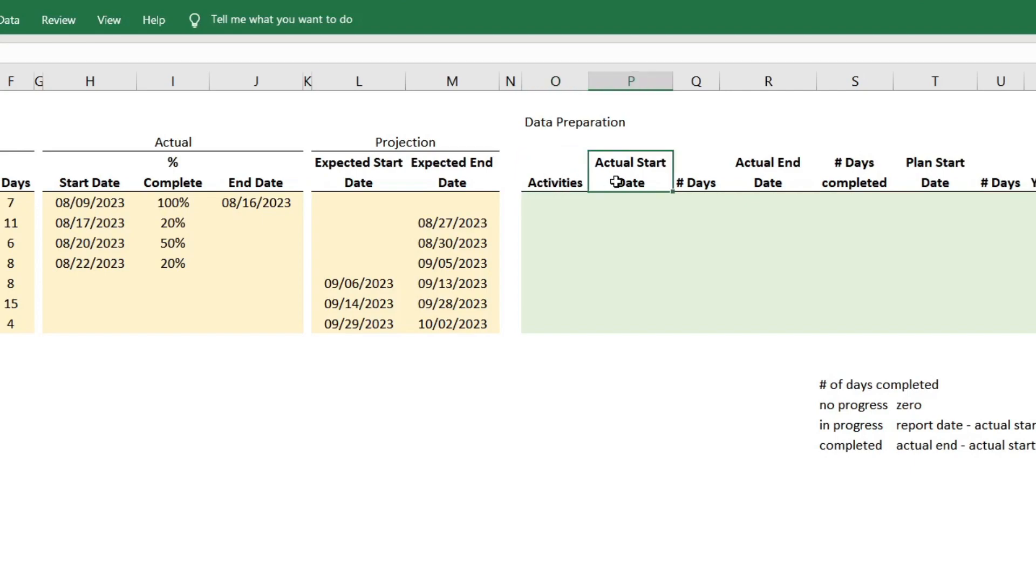
click(703, 180)
click(775, 175)
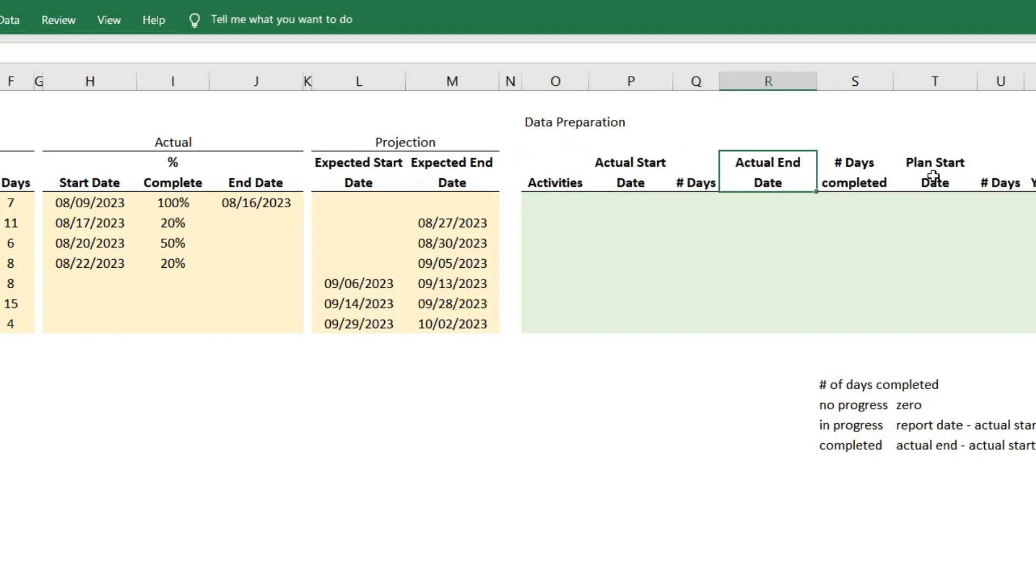
click(992, 178)
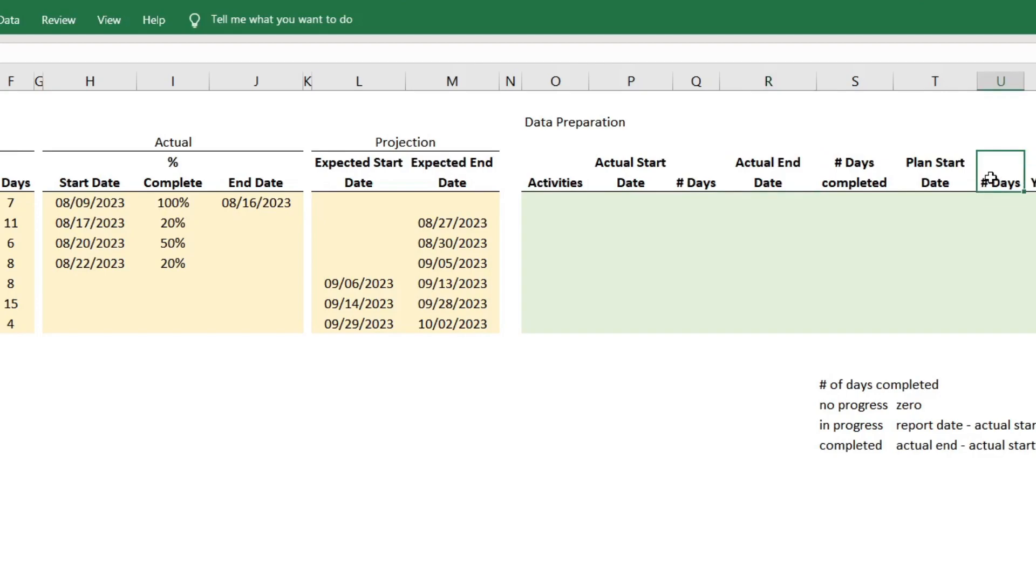
click(555, 176)
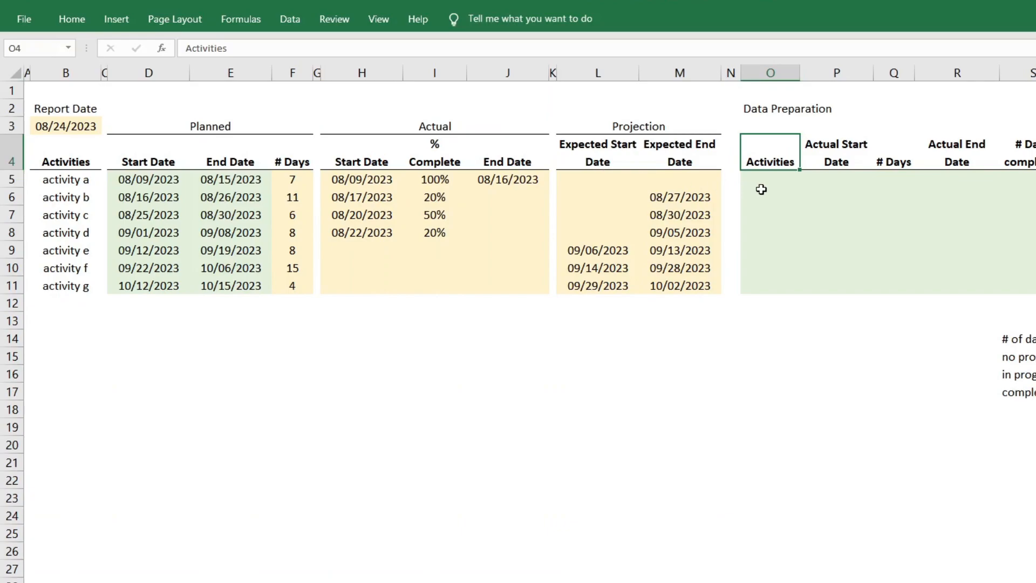
- Link O5 to the activity name with =B5 and fill it down to O11
click(772, 191)
click(772, 181)
text(=)
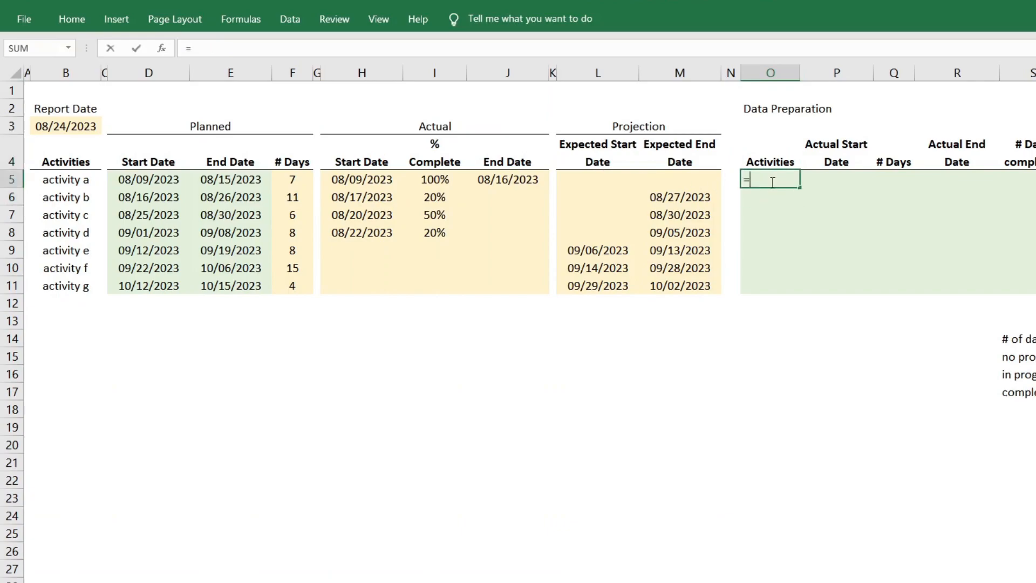
click(61, 180)
key(Return)
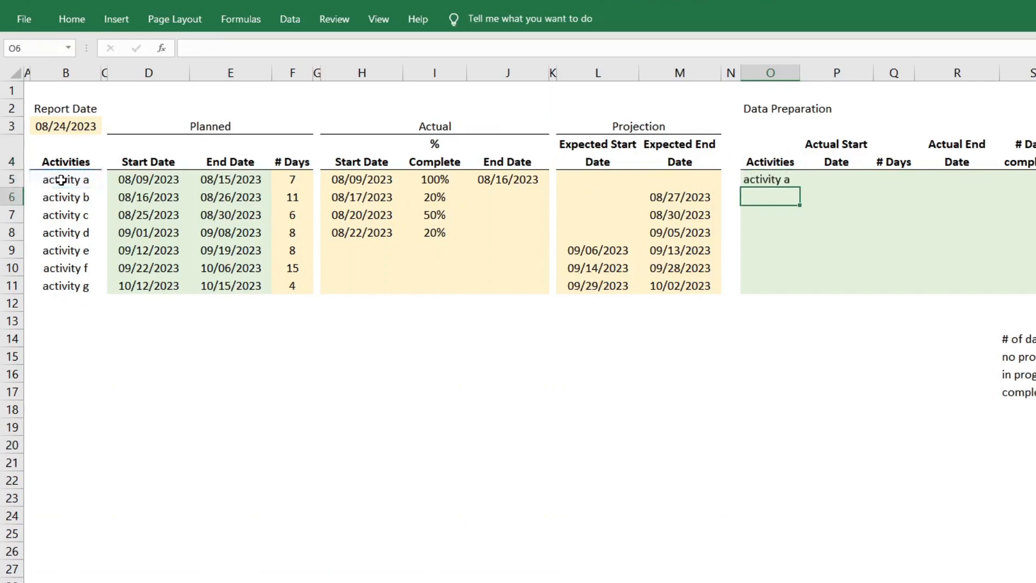
click(785, 181)
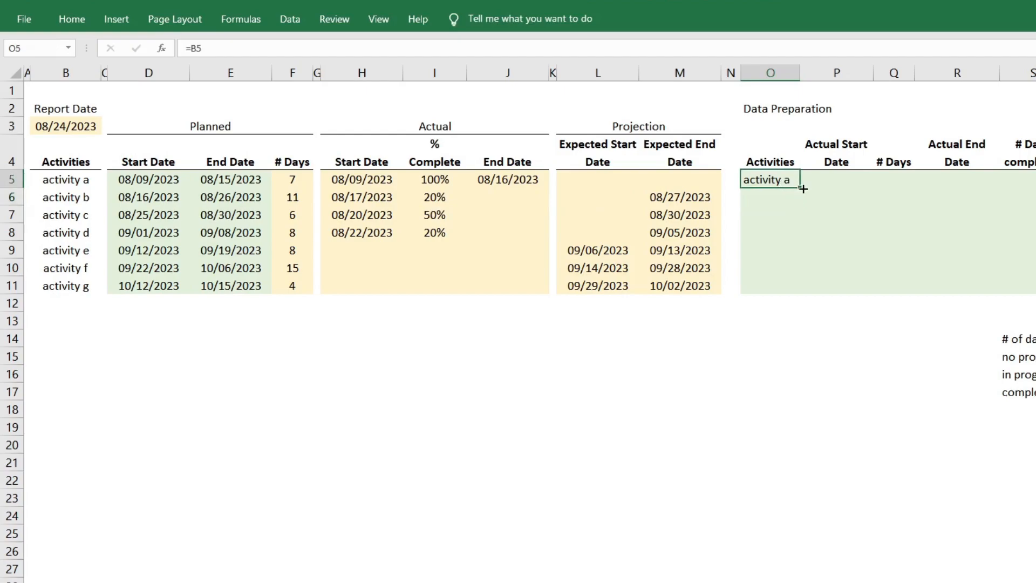
drag(802, 188, 807, 286)
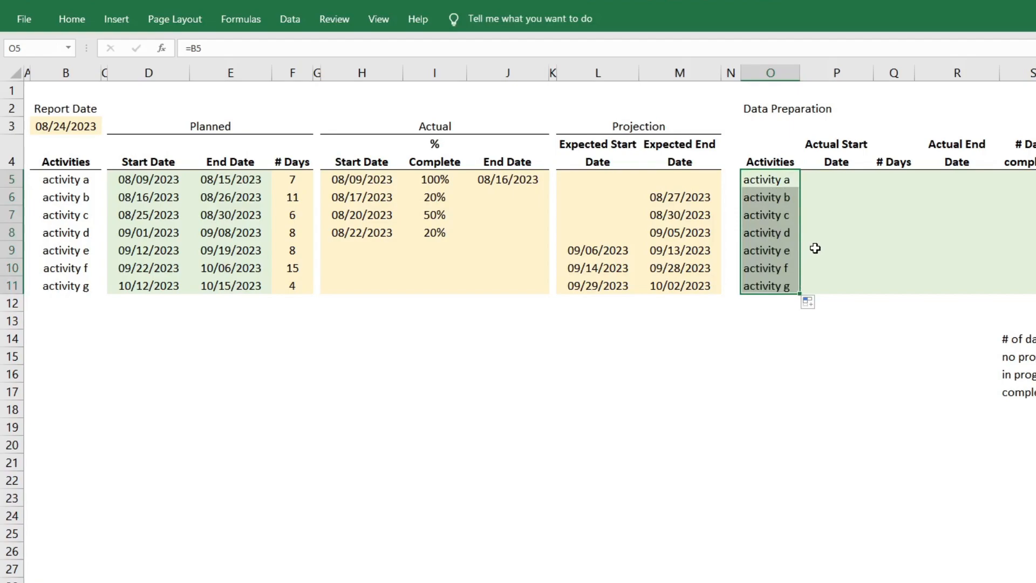
click(356, 161)
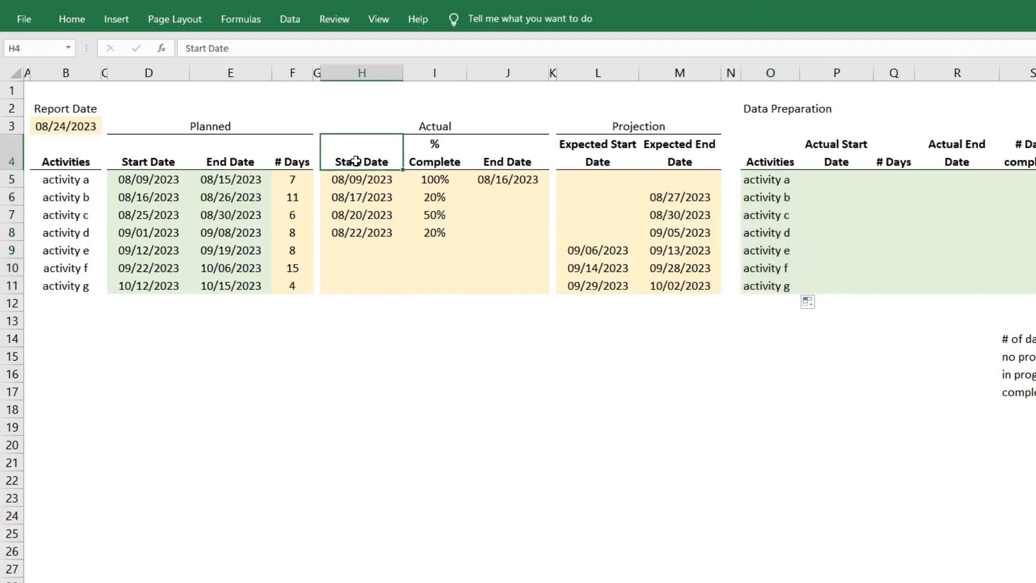
click(593, 158)
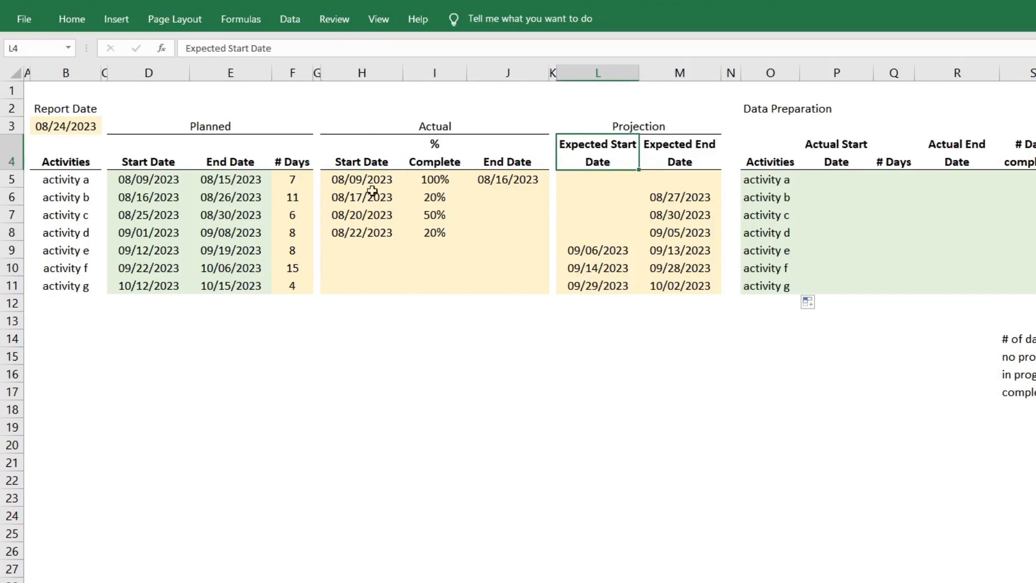
- Enter =IF(H5="",L5,H5) in P5 to return activity a's actual start date or else its expected start date
click(353, 250)
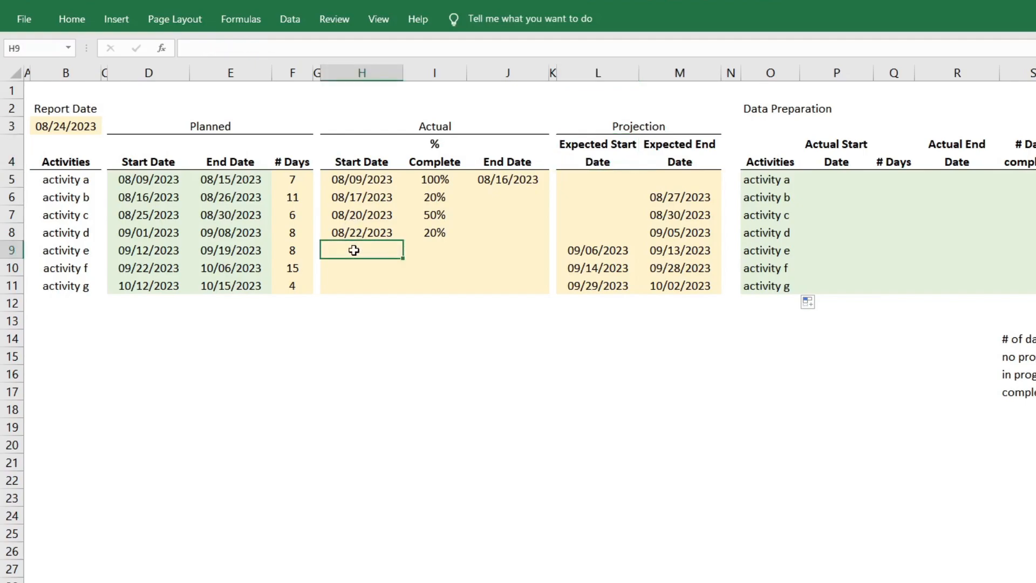
click(597, 251)
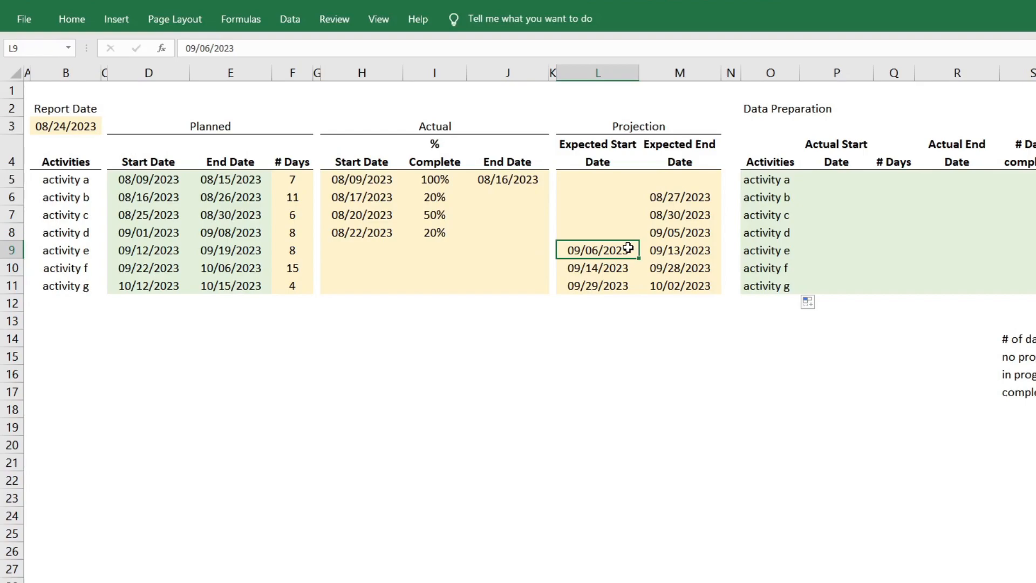
click(373, 179)
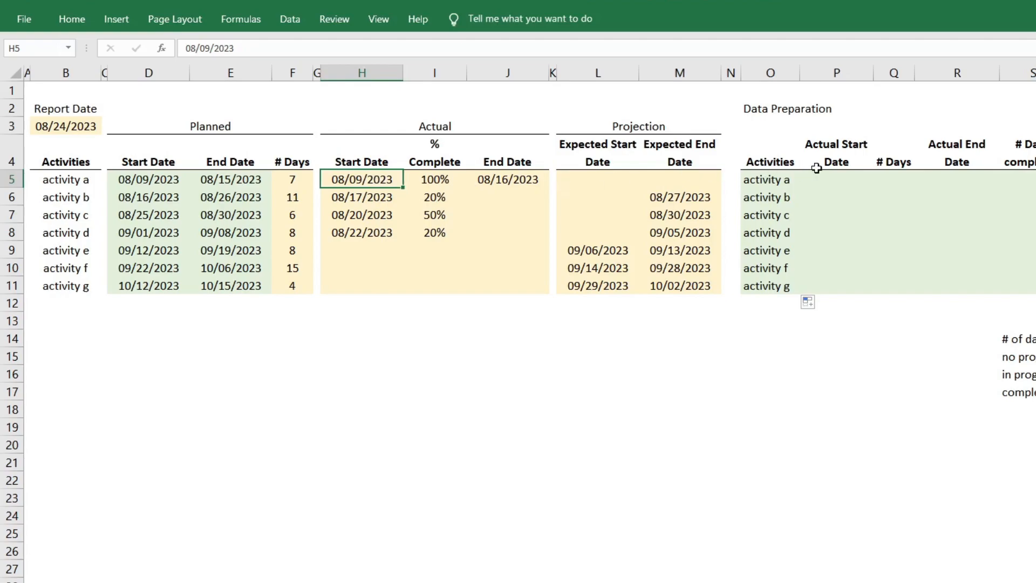
double_click(837, 178)
text(=if)
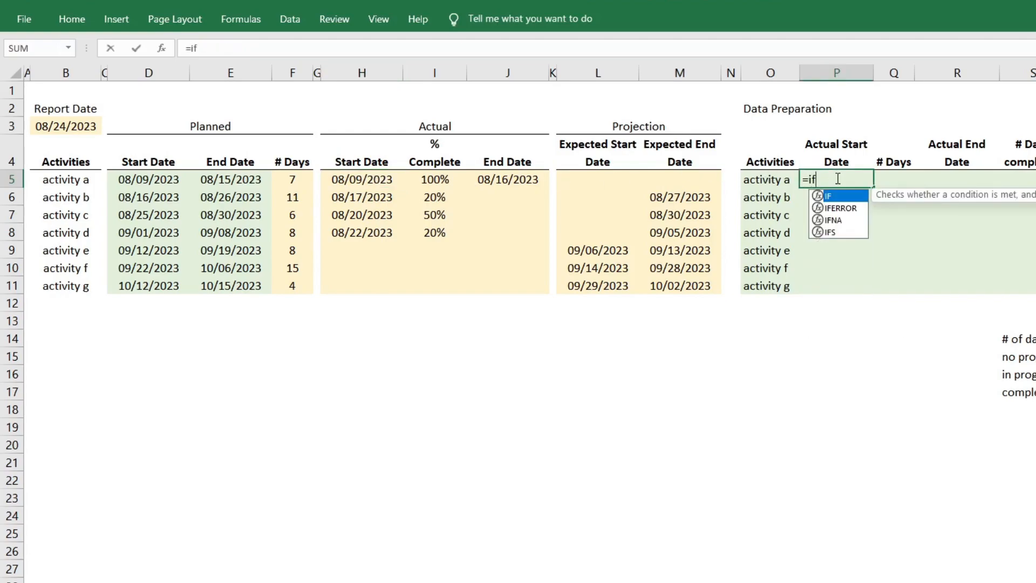
key(Tab)
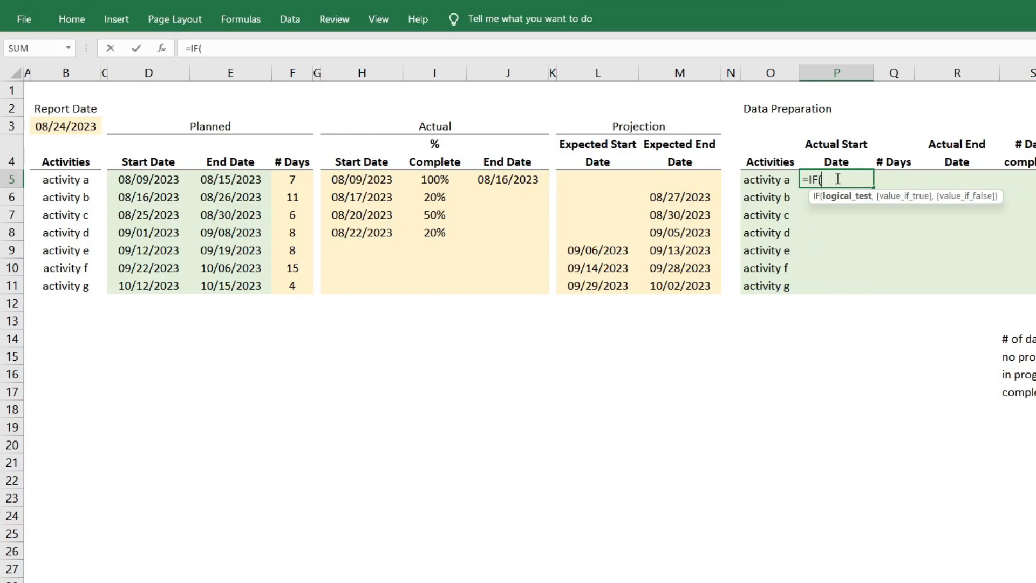
click(381, 181)
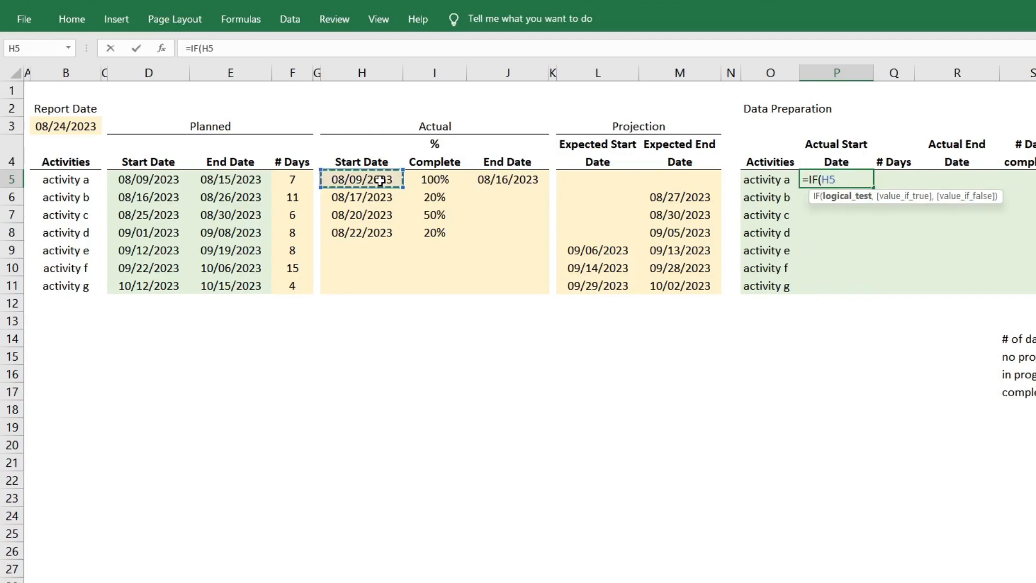
text(-)
key(BackSpace)
text(="",)
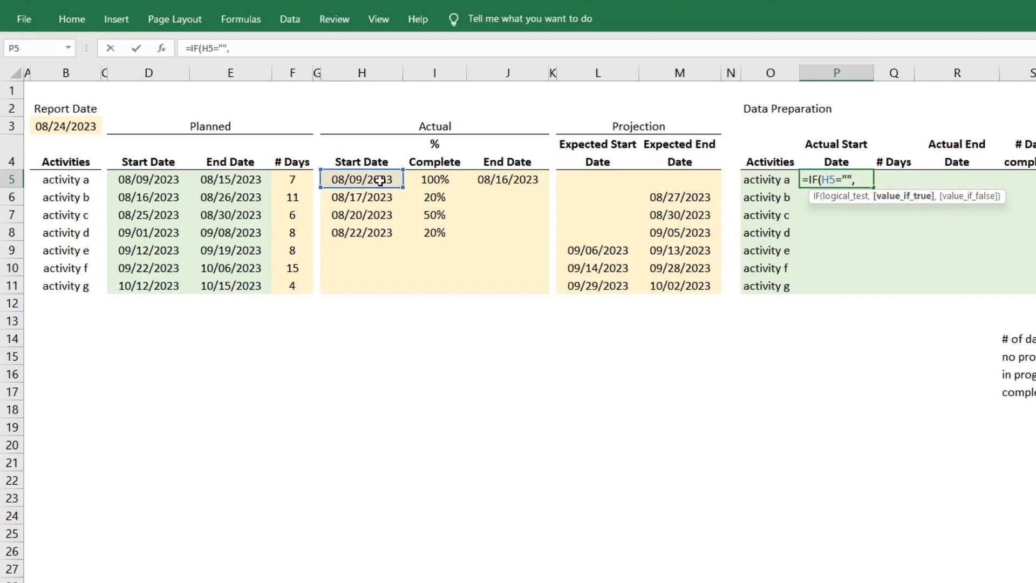
click(583, 183)
text(,)
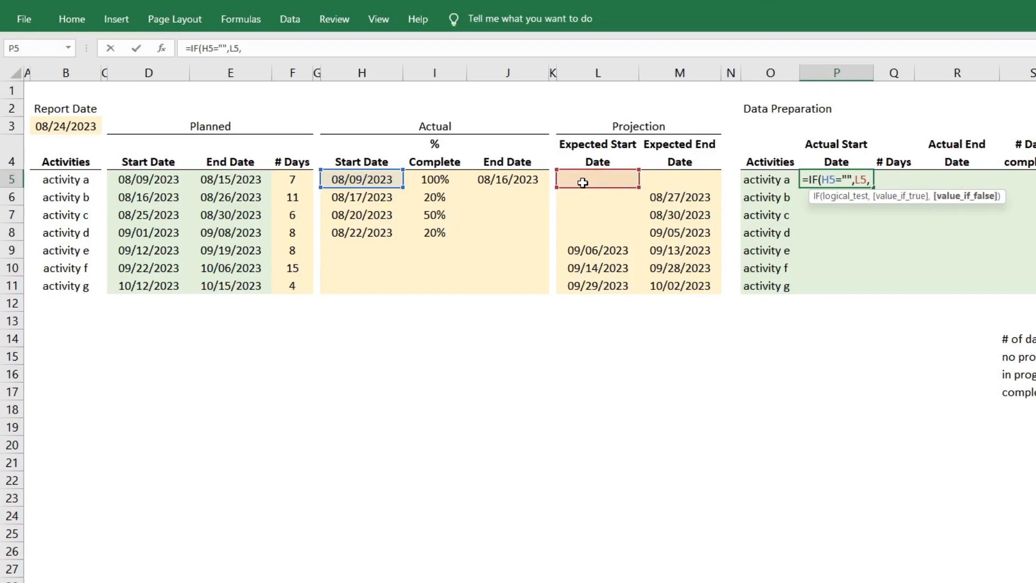
click(382, 180)
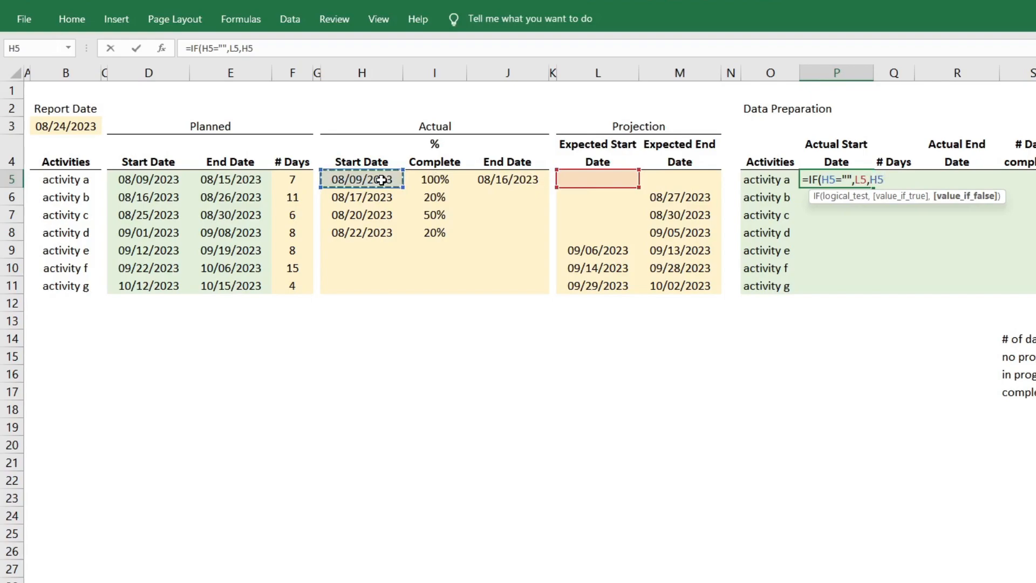
key(Return)
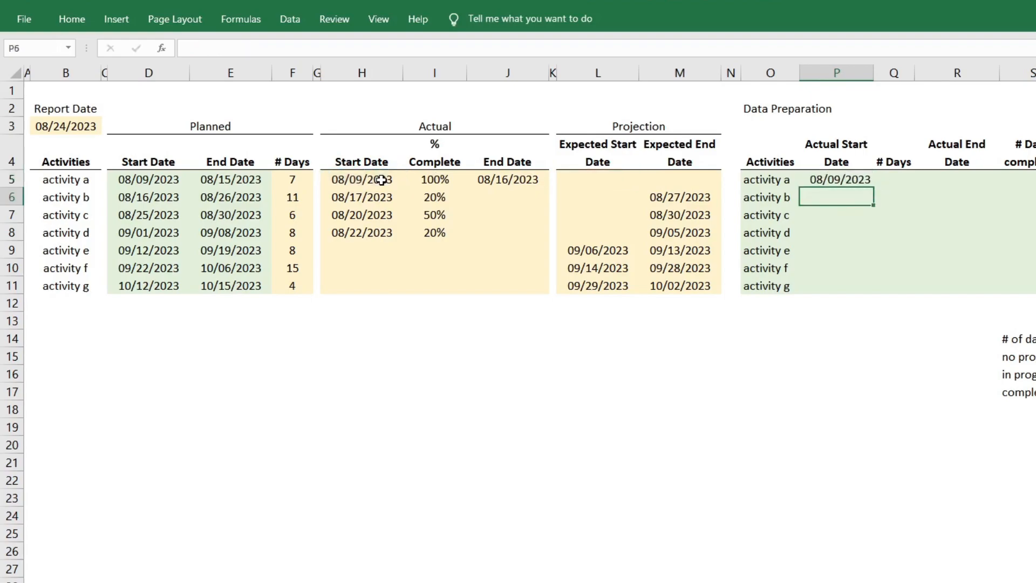
- Fill the Actual Start Date formula from P5 down to P11 for all activities
click(841, 179)
double_click(873, 187)
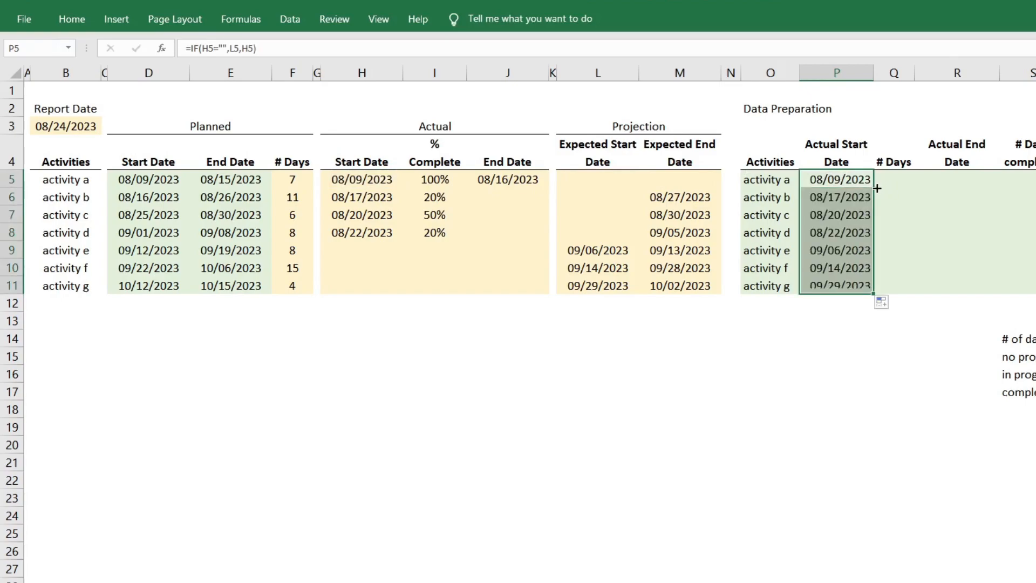
click(836, 286)
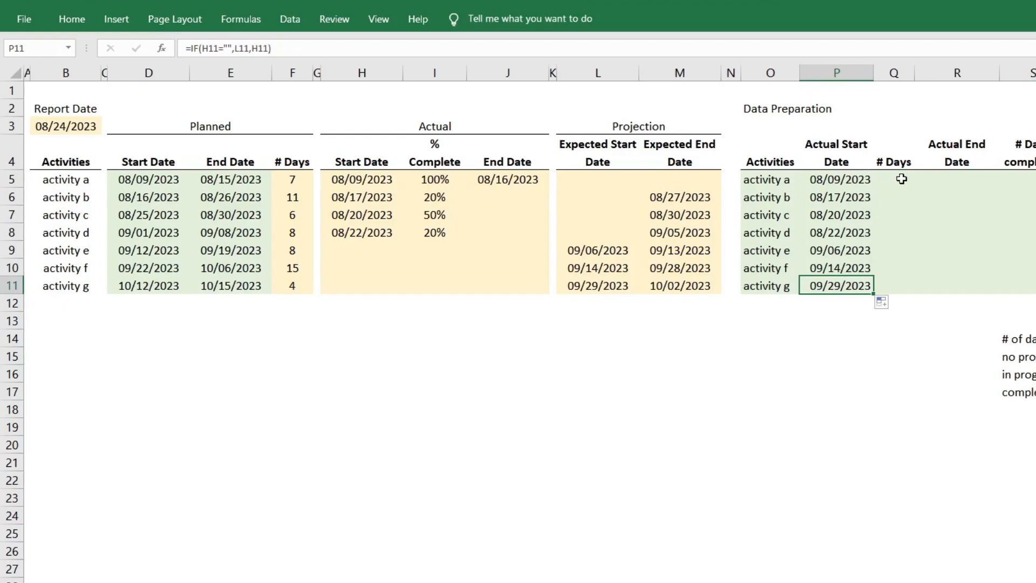
- Enter =IF(J5="",M5,J5) in R5 to return activity a's actual end date or else its expected end date
click(947, 179)
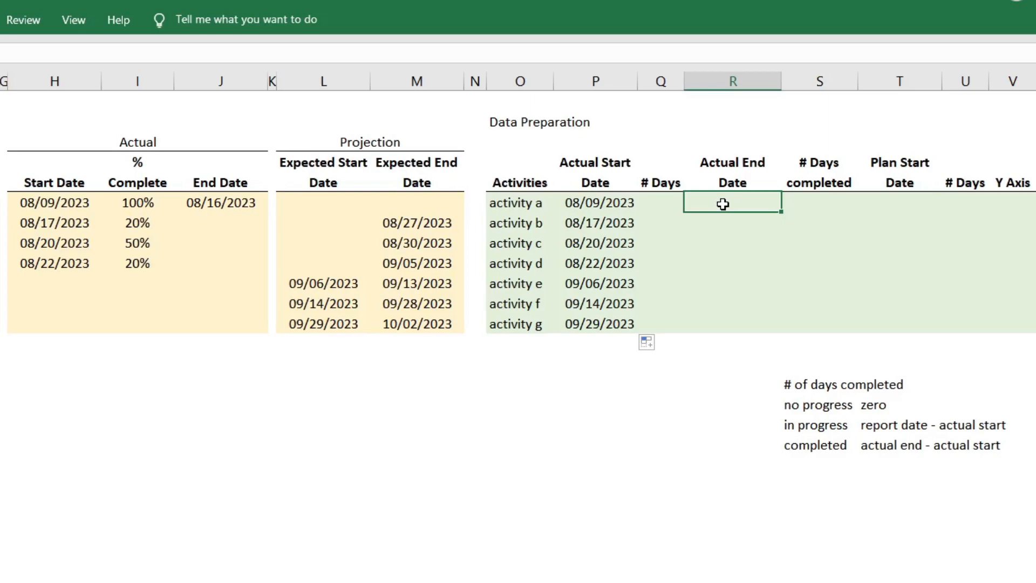
double_click(723, 204)
text(=IF()
click(237, 205)
text(="",)
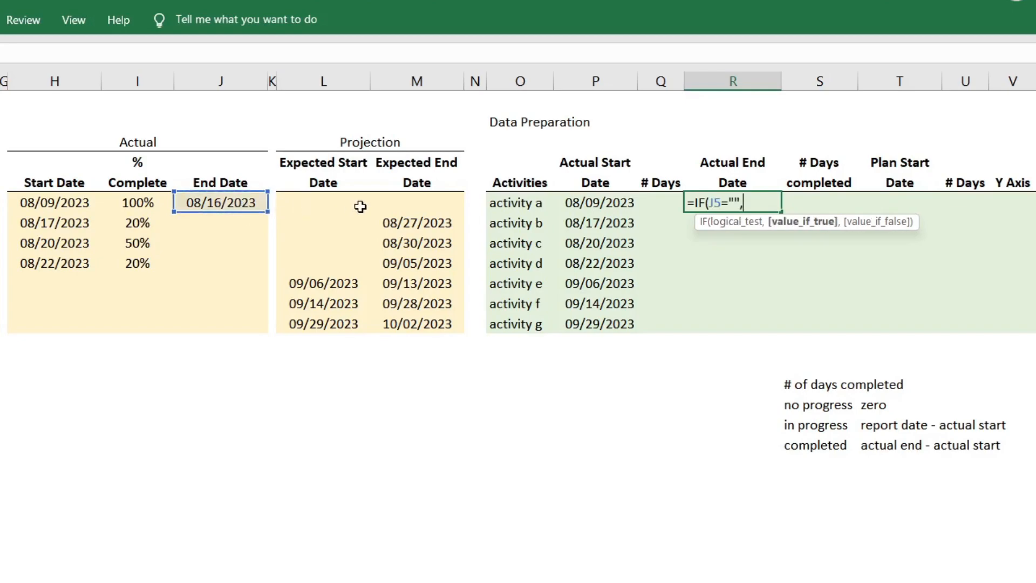
click(414, 204)
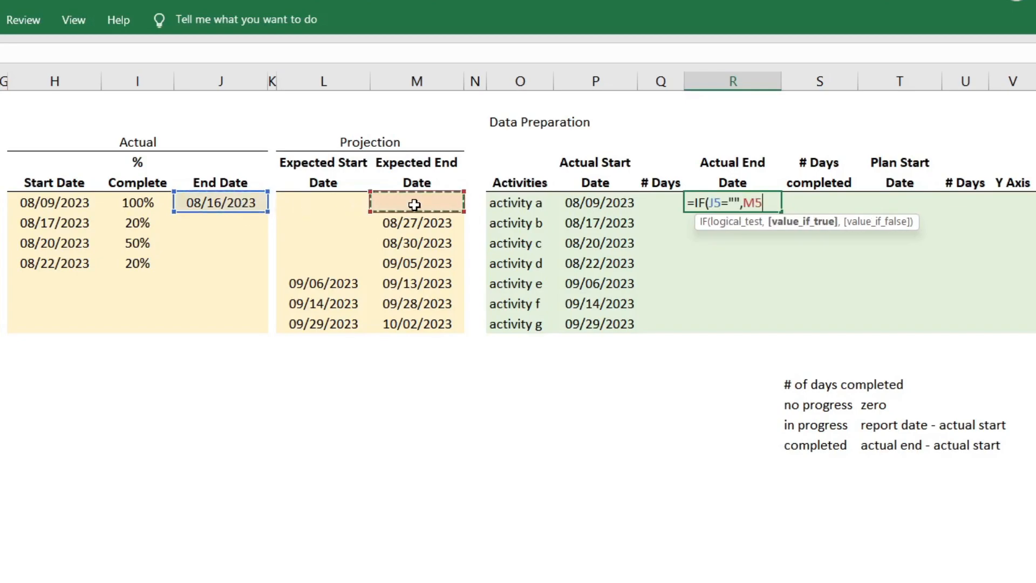
text(,)
click(207, 204)
text())
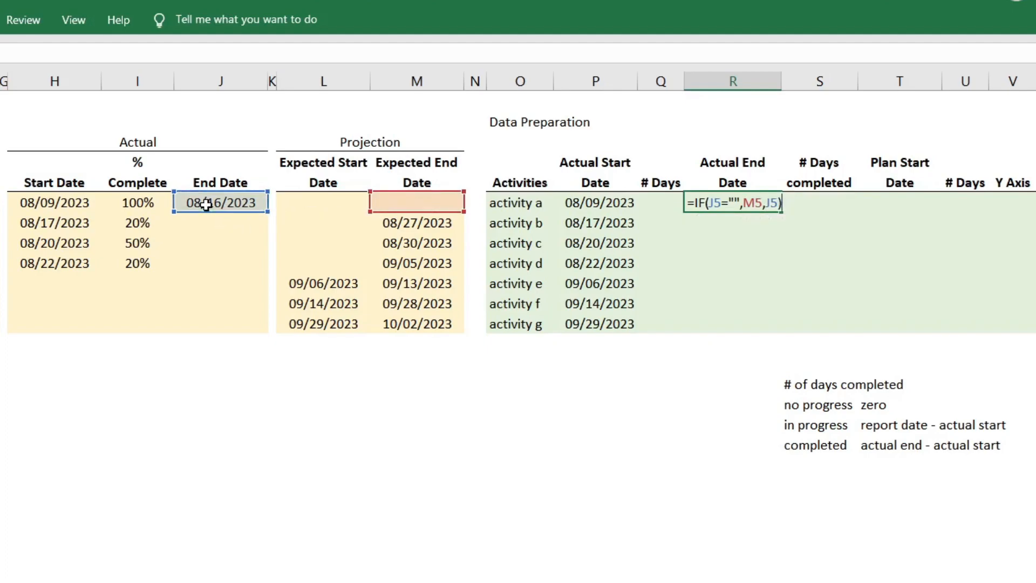
key(Return)
- Fill the Actual End Date formula from R5 down to R11 for all activities
click(743, 203)
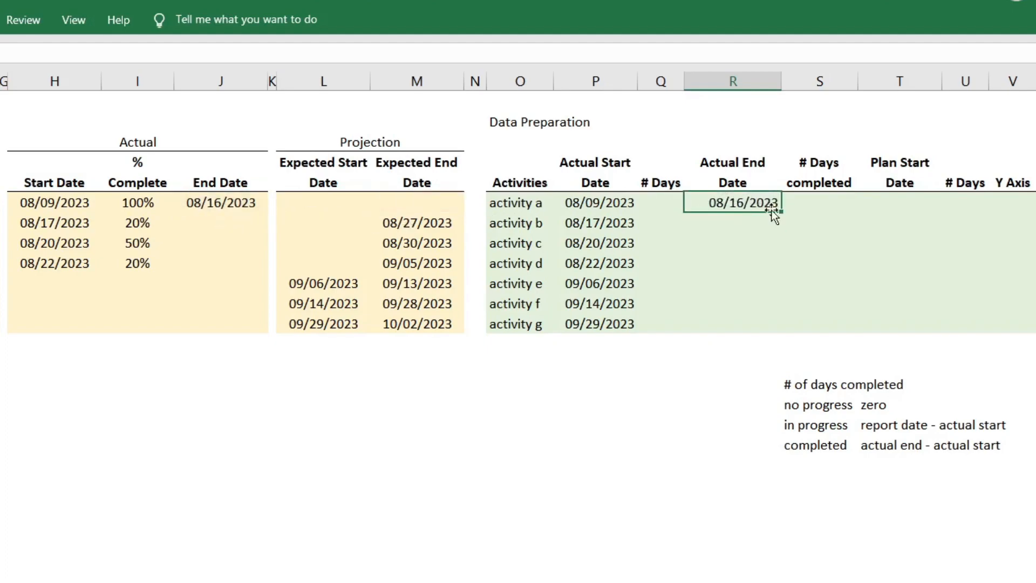
double_click(781, 211)
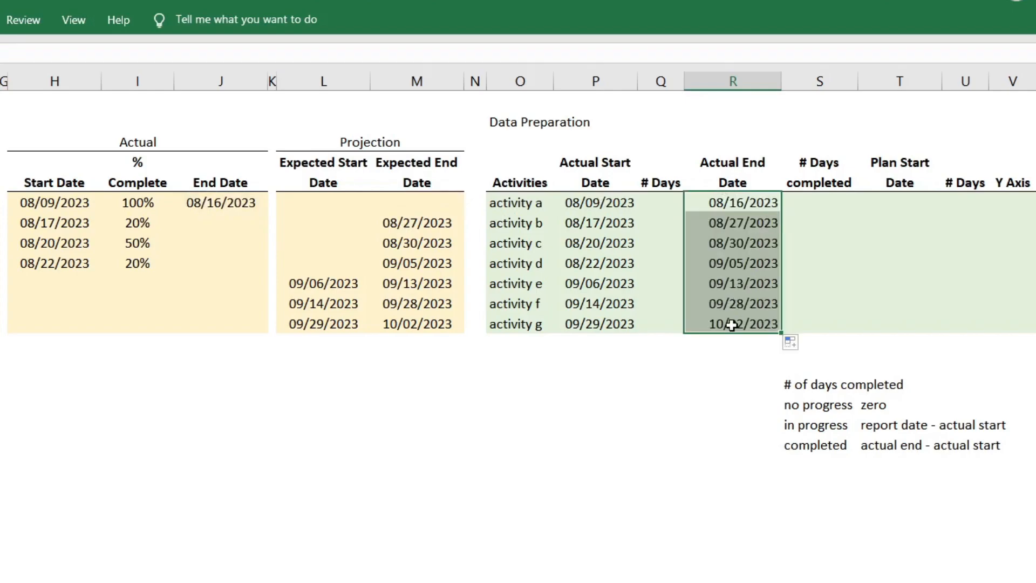
click(731, 325)
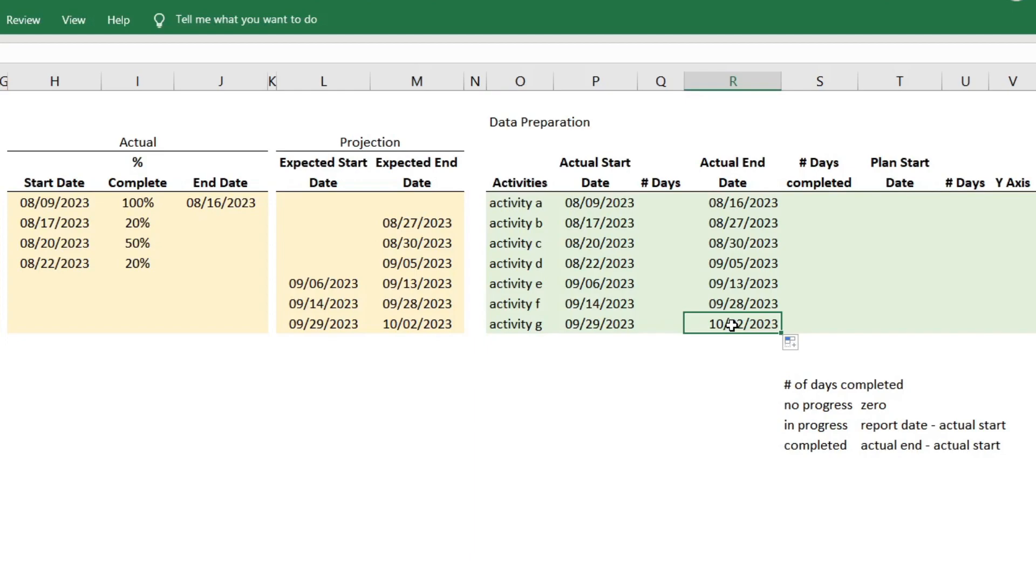
- Calculate the # Days in Q5 with =R5-P5 and fill the formula down to Q11
click(669, 208)
text(=)
key(Right)
text(-)
key(Left)
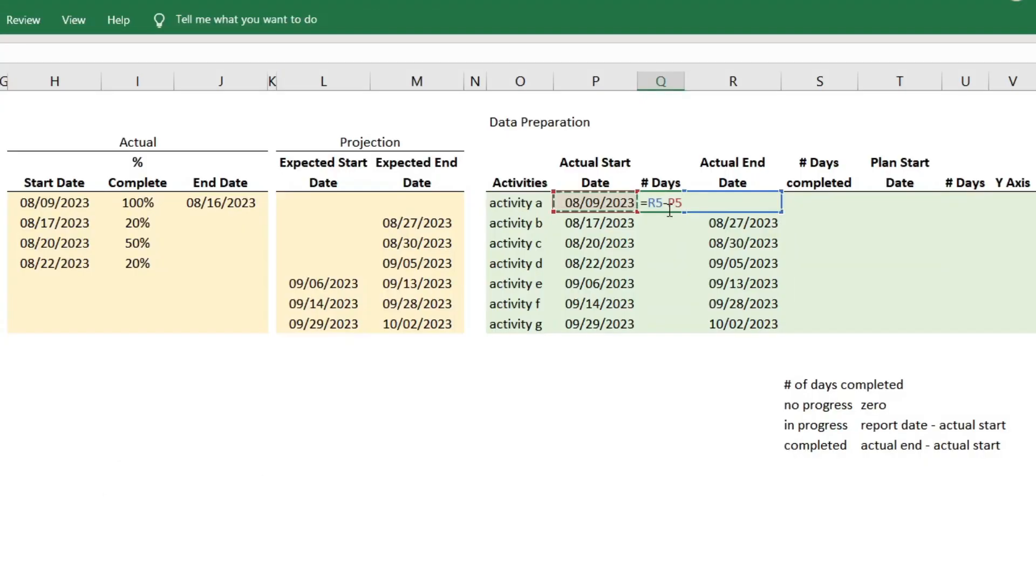
key(Return)
click(669, 204)
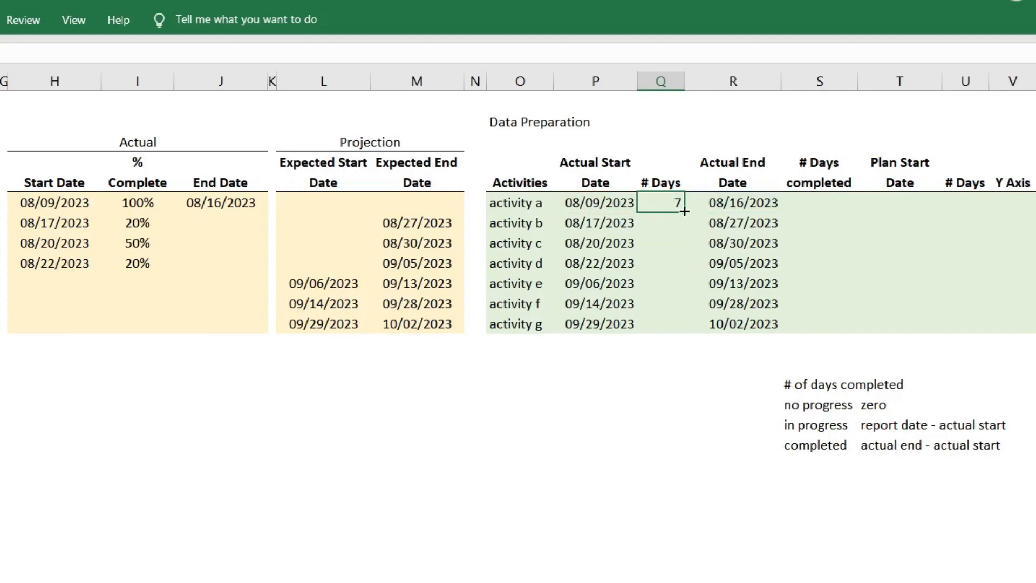
double_click(684, 211)
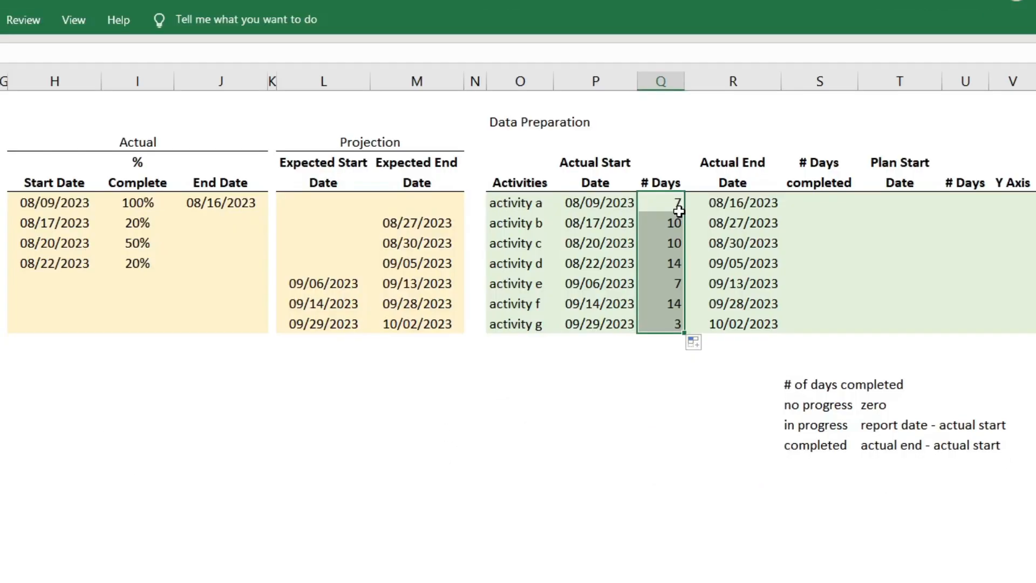
- Following the # of days completed rules, begin an IF formula in S5 that returns 0 when I5=0
click(823, 184)
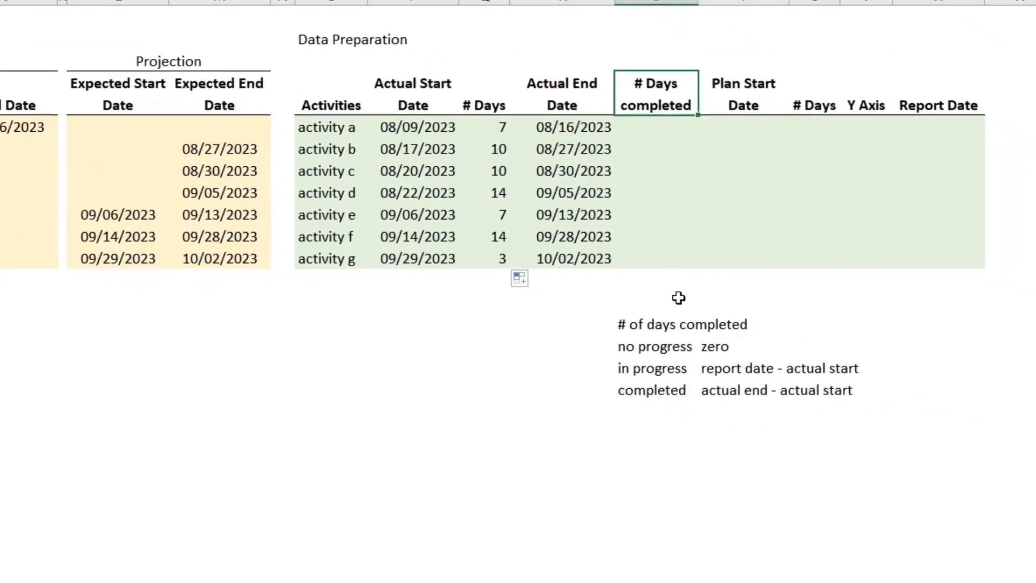
click(658, 346)
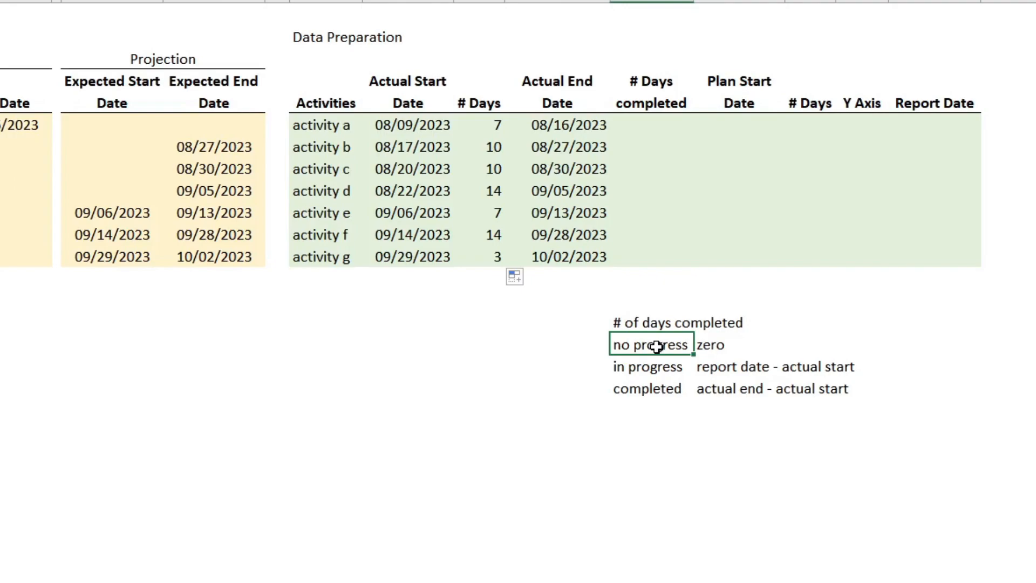
click(655, 363)
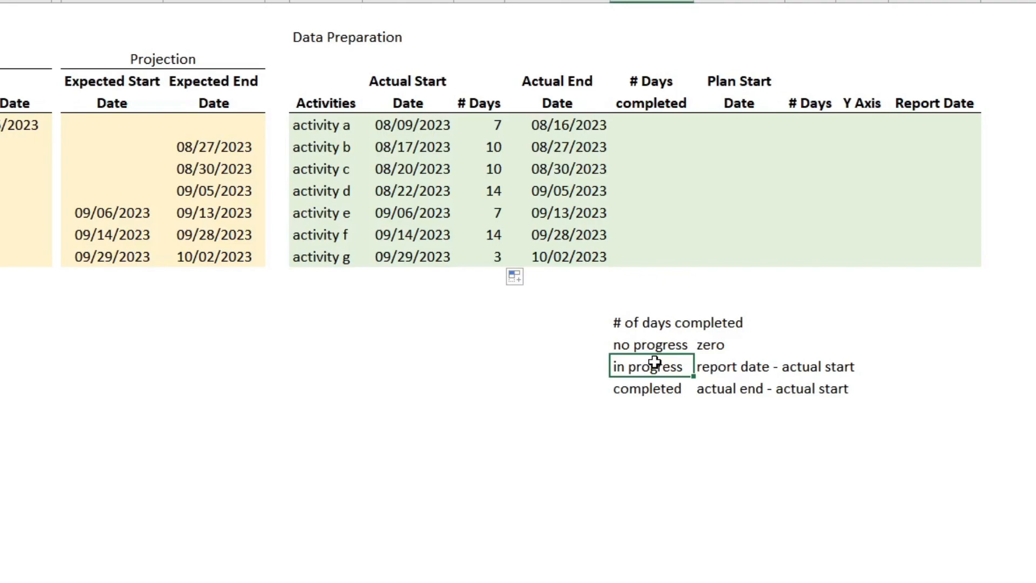
click(653, 388)
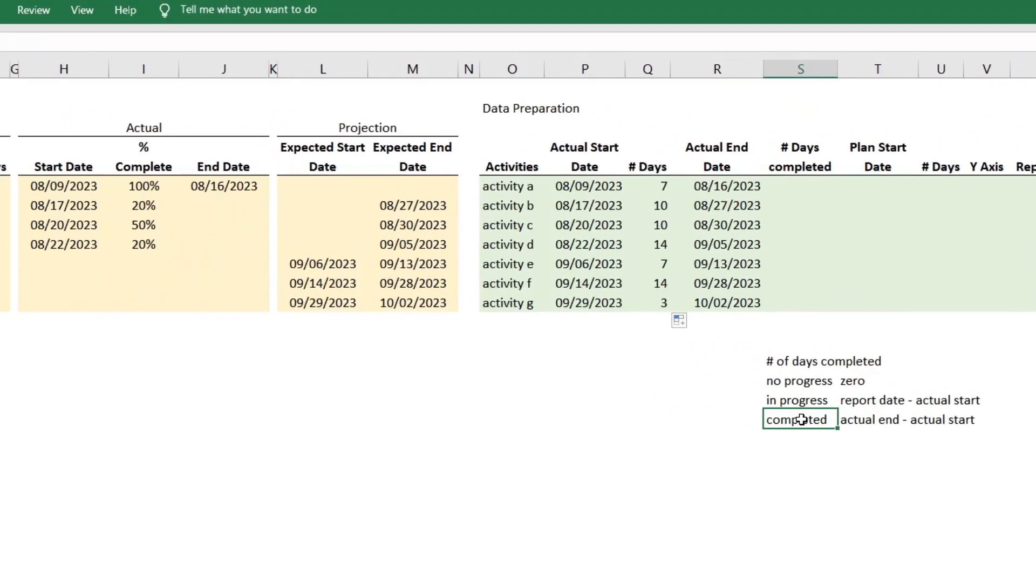
click(804, 185)
text(=i)
key(Tab)
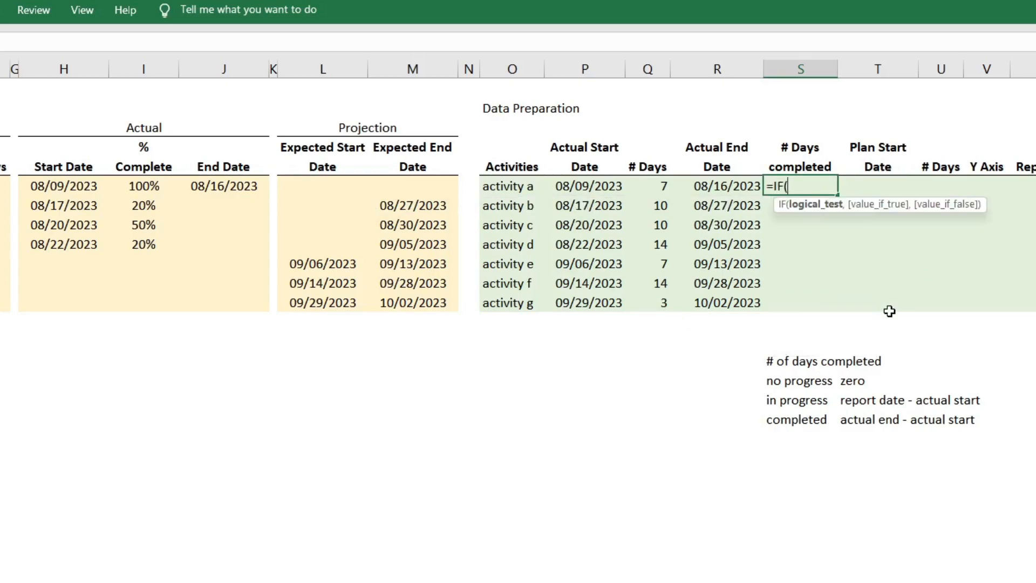
click(152, 187)
text(=0,)
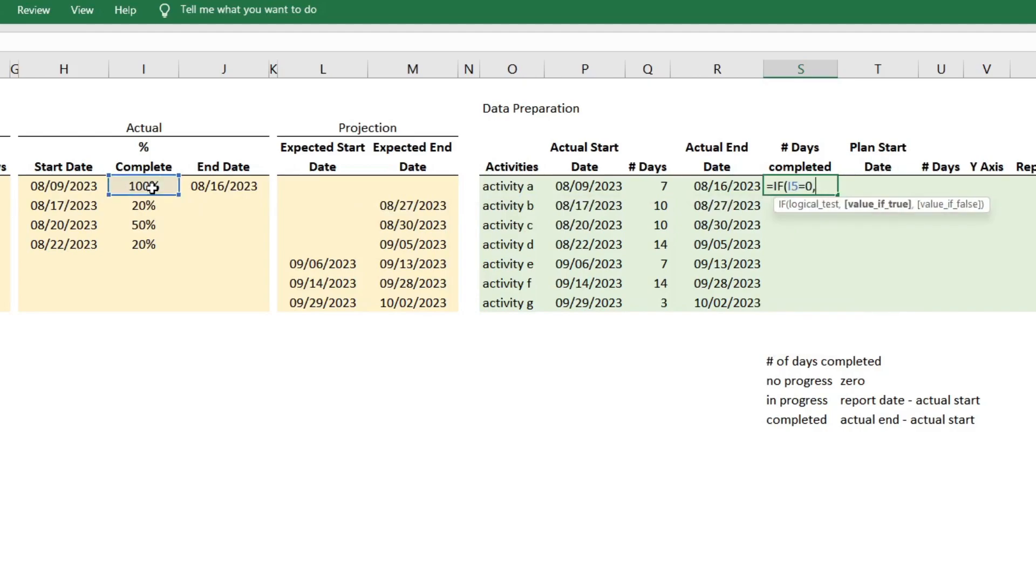
text(0,)
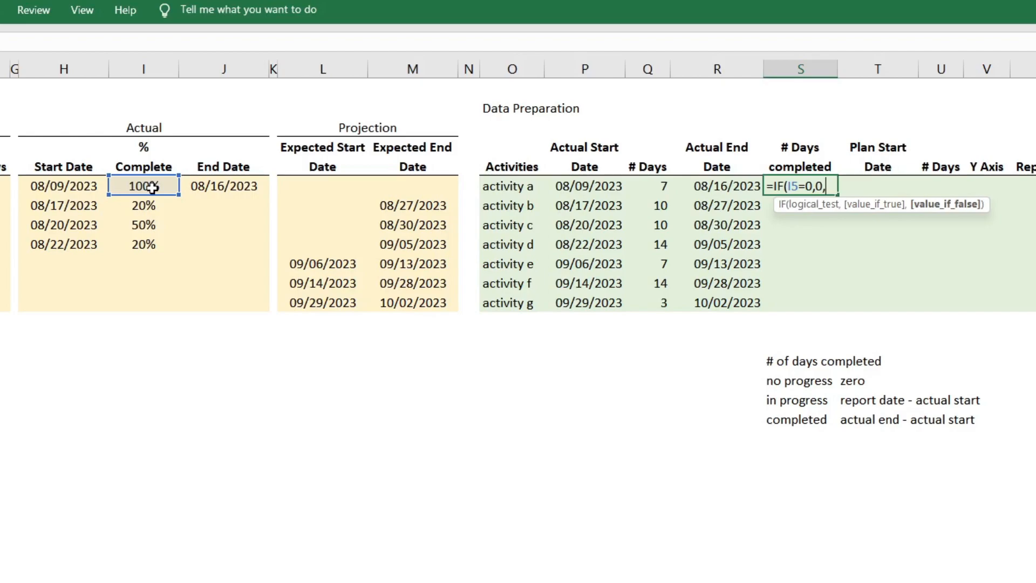
- Complete the S5 formula with MIN(R5,$B$3)-P5 as the value if false, using an absolute reference to the report date
text(min()
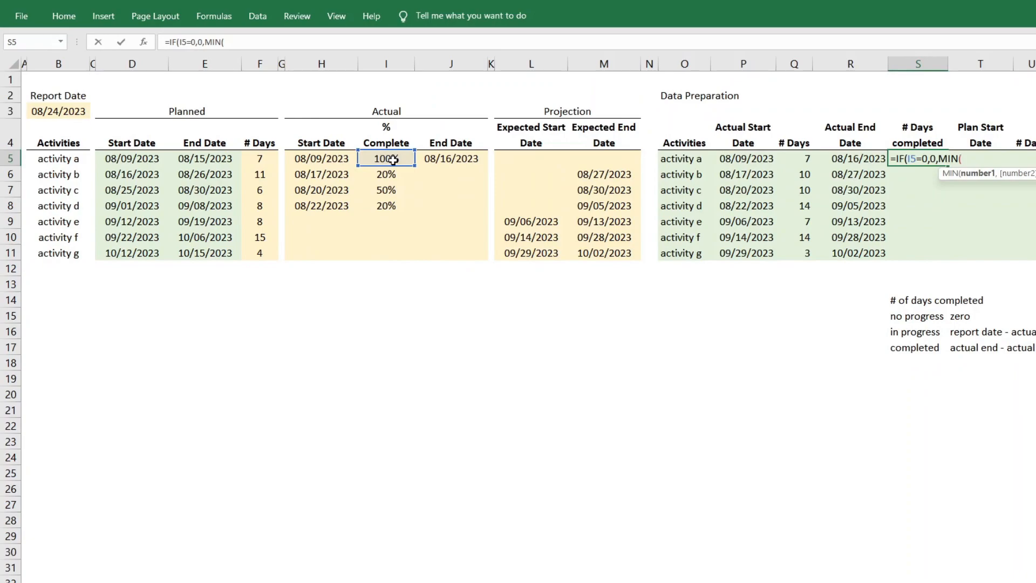
click(861, 160)
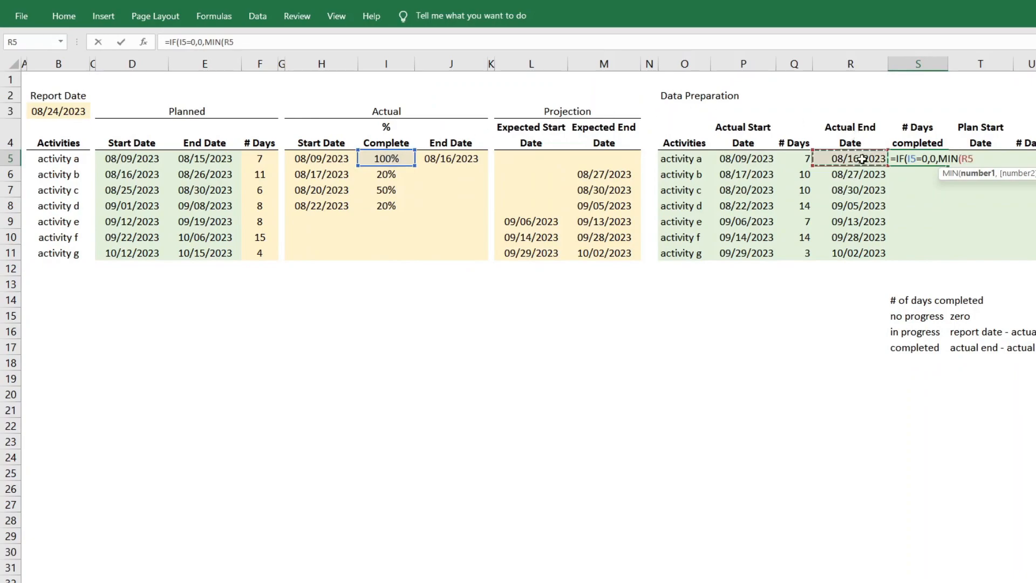
text(,)
click(54, 112)
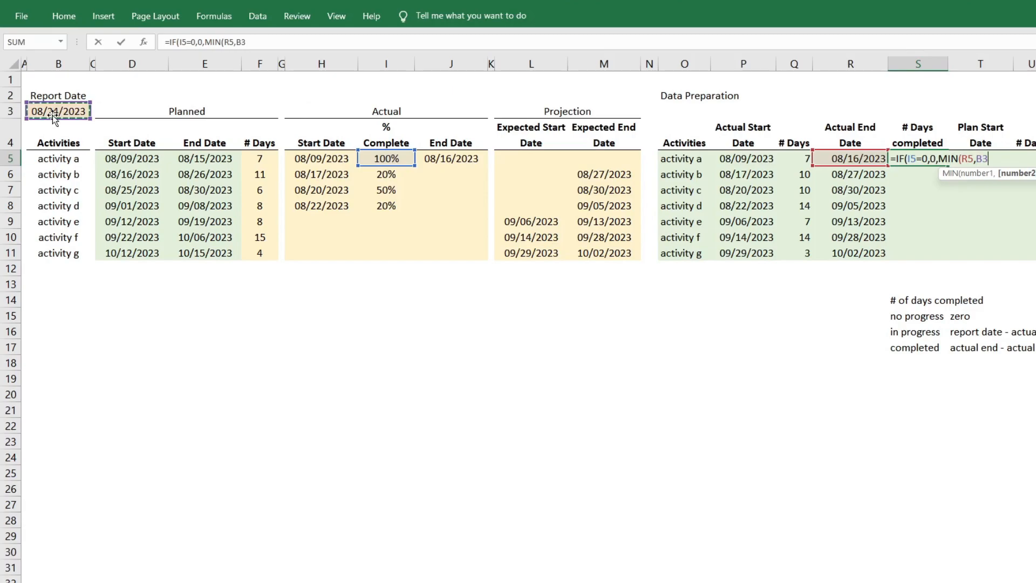
key(F4)
text())
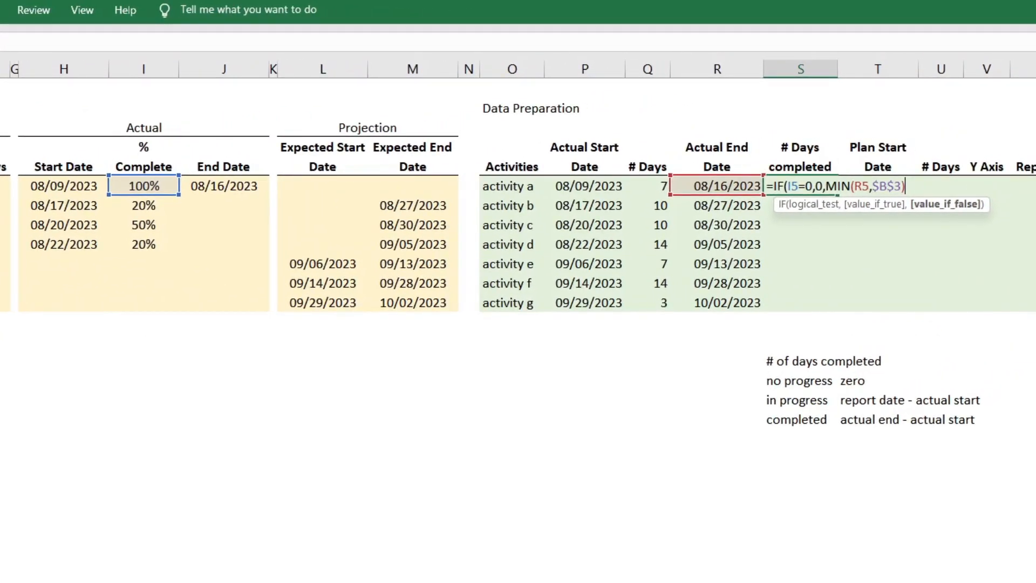
text(-)
click(567, 188)
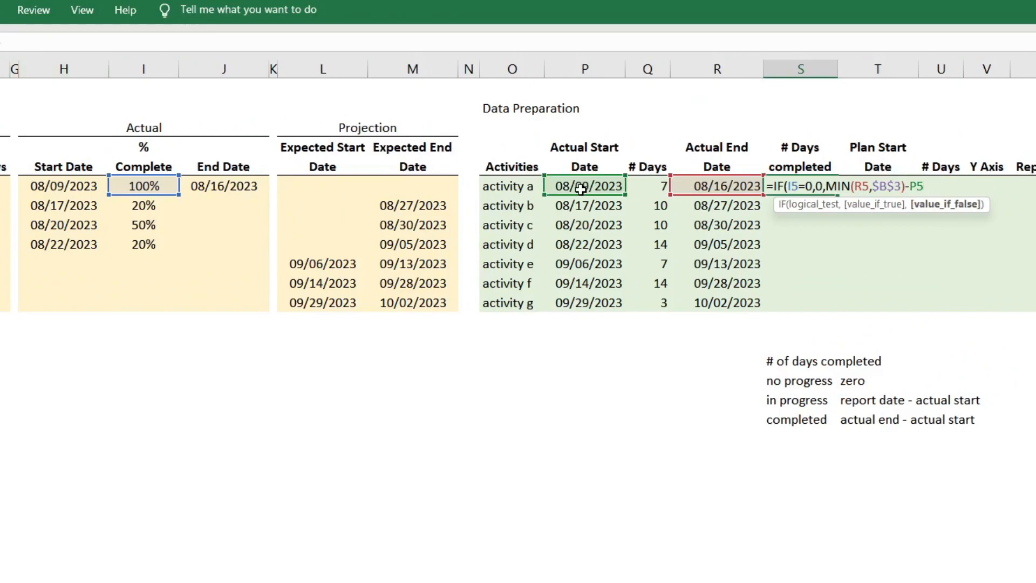
key(Return)
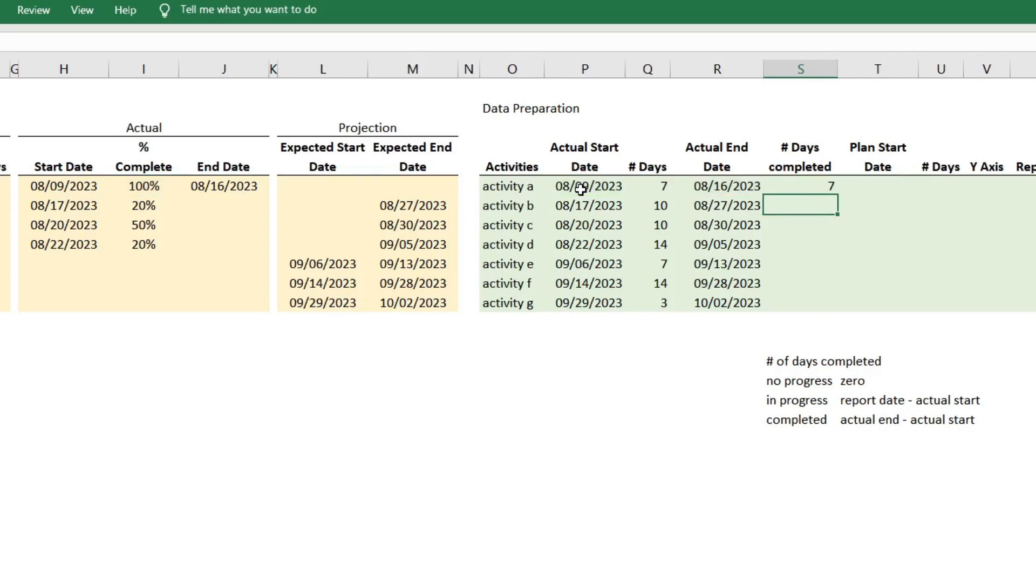
- Fill the # Days completed formula down to S11, and link Plan Start Date T5:T11 to the planned start dates using =D5
click(801, 187)
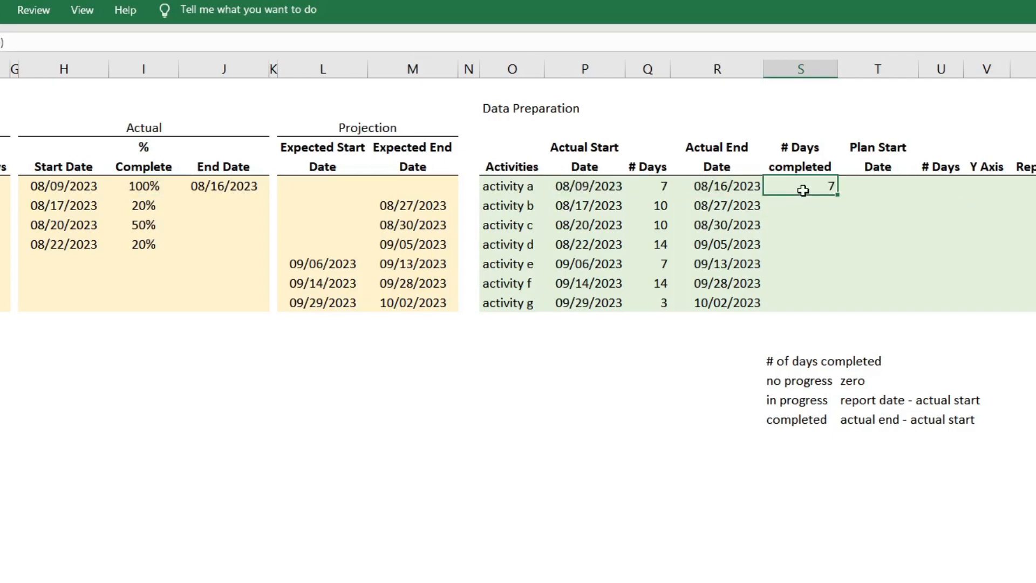
double_click(837, 195)
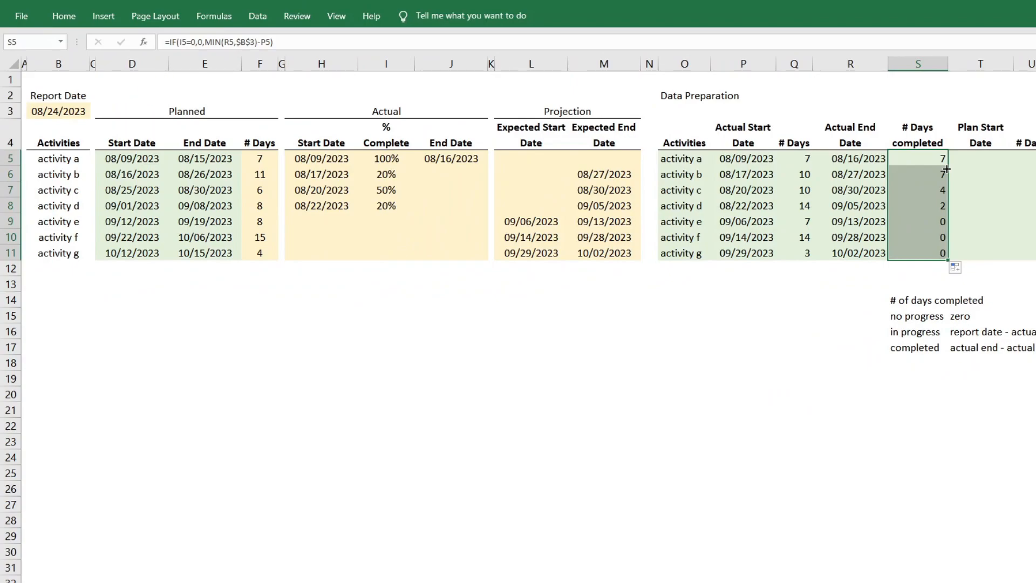
click(993, 164)
text(=)
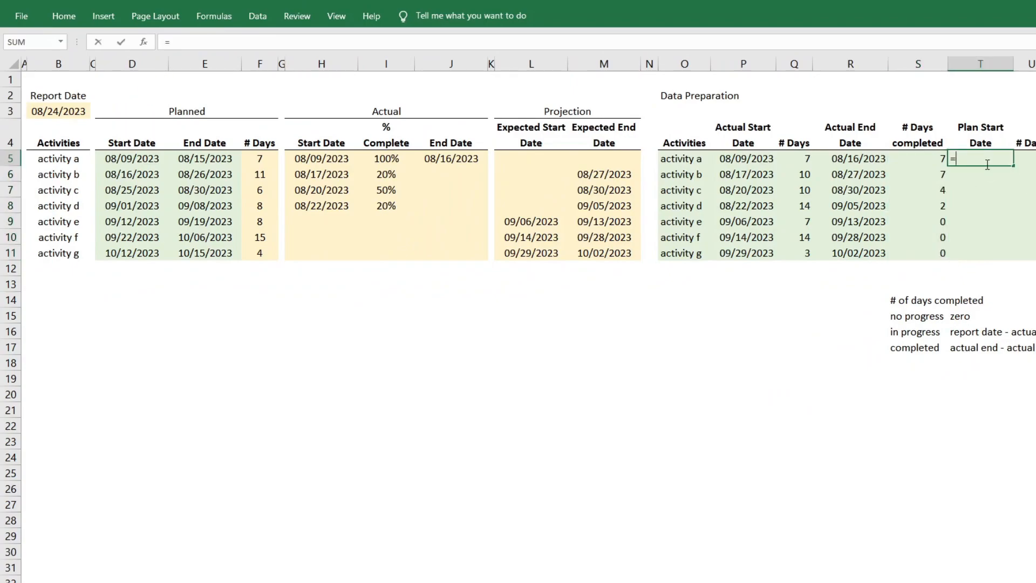
click(118, 160)
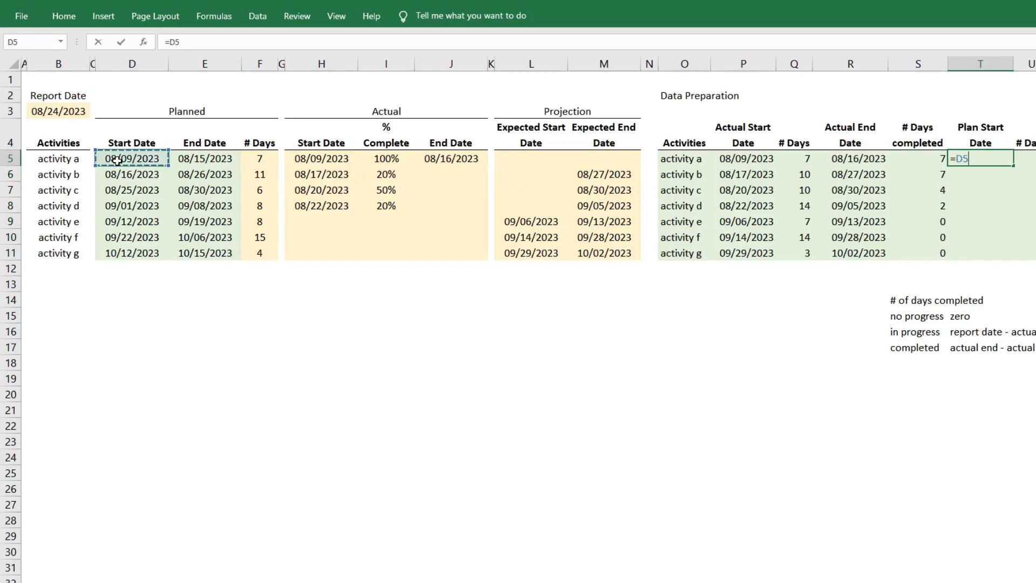
key(Return)
click(978, 158)
double_click(1014, 168)
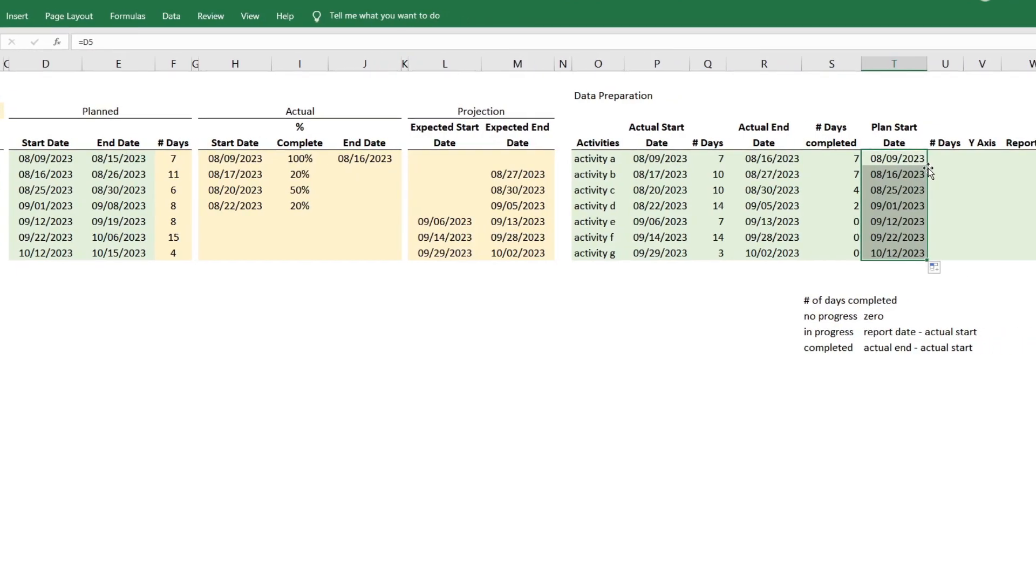
- Calculate the planned # Days in U5 with =E5-D5 and fill the formula down to U11
click(947, 158)
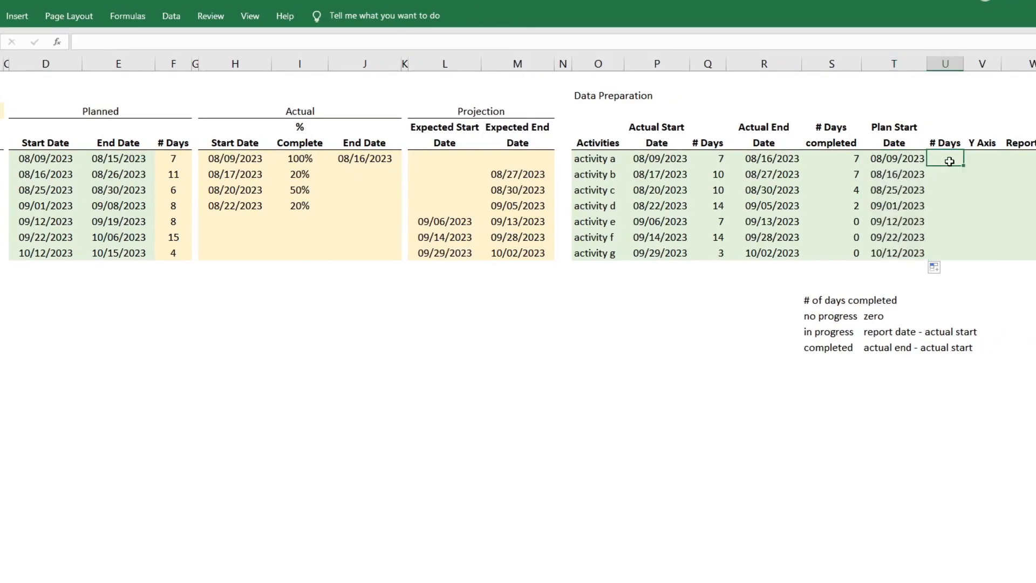
text(=)
click(83, 160)
text(-)
click(57, 157)
key(Return)
click(954, 160)
double_click(964, 165)
click(951, 157)
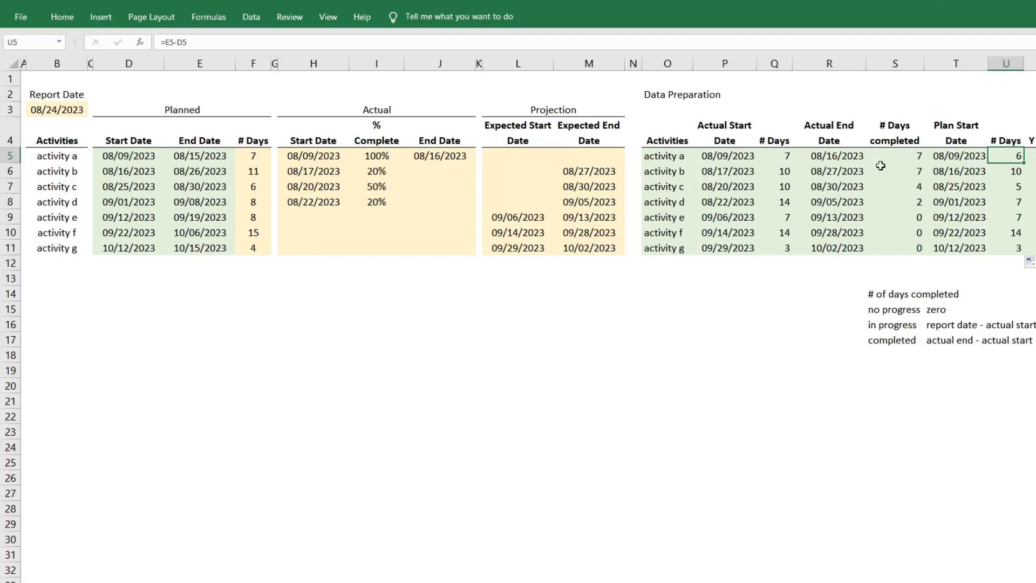
drag(661, 134, 780, 249)
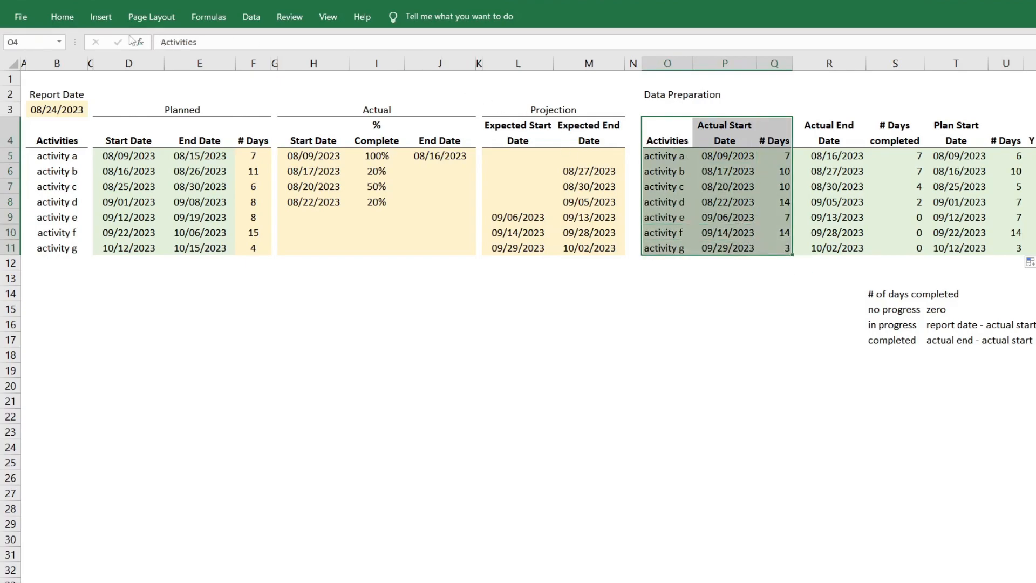
click(100, 17)
click(419, 38)
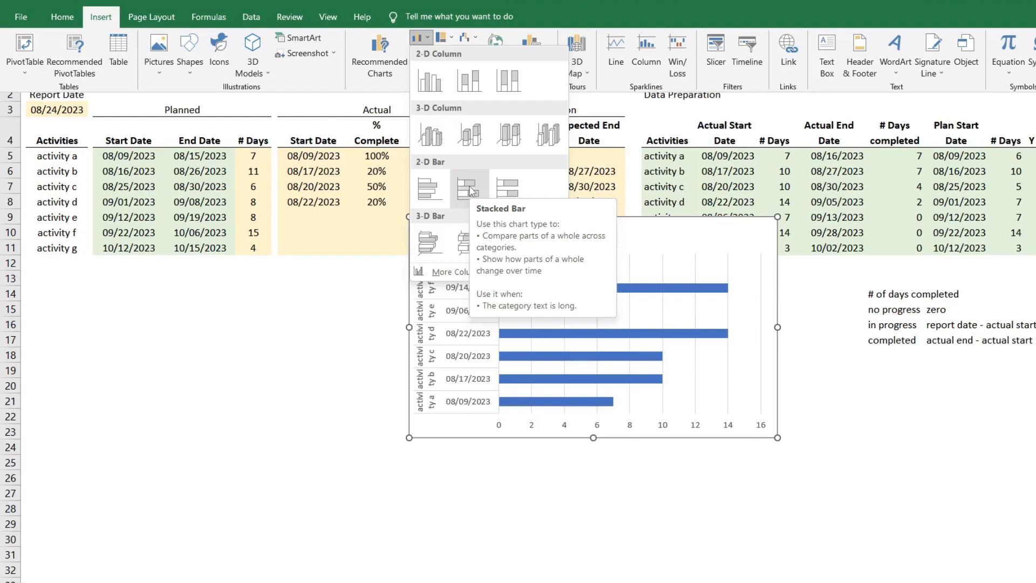
click(296, 326)
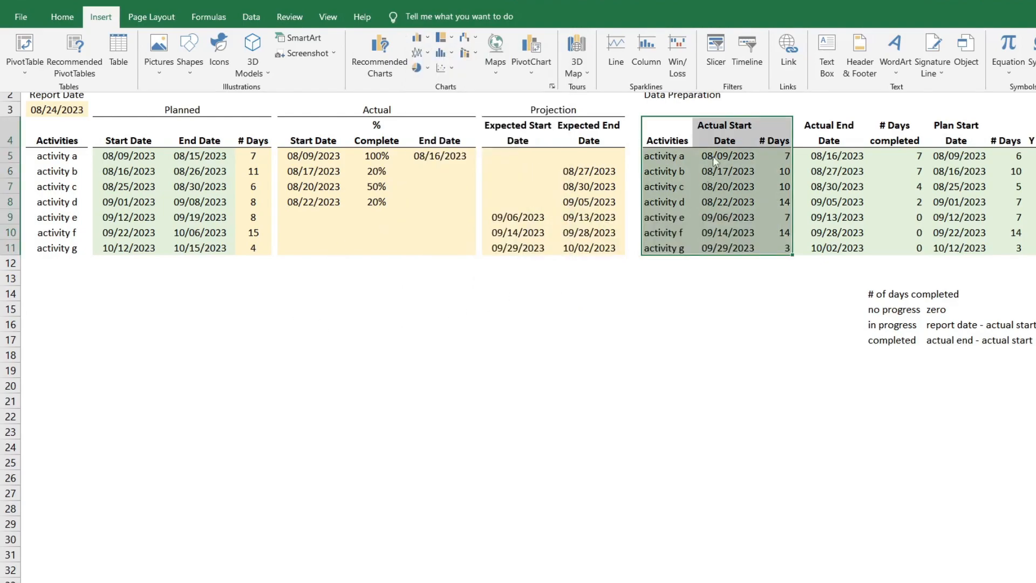
- Change the number format of the Actual Start Date values in P5:P11 to General
click(717, 155)
drag(720, 154, 722, 253)
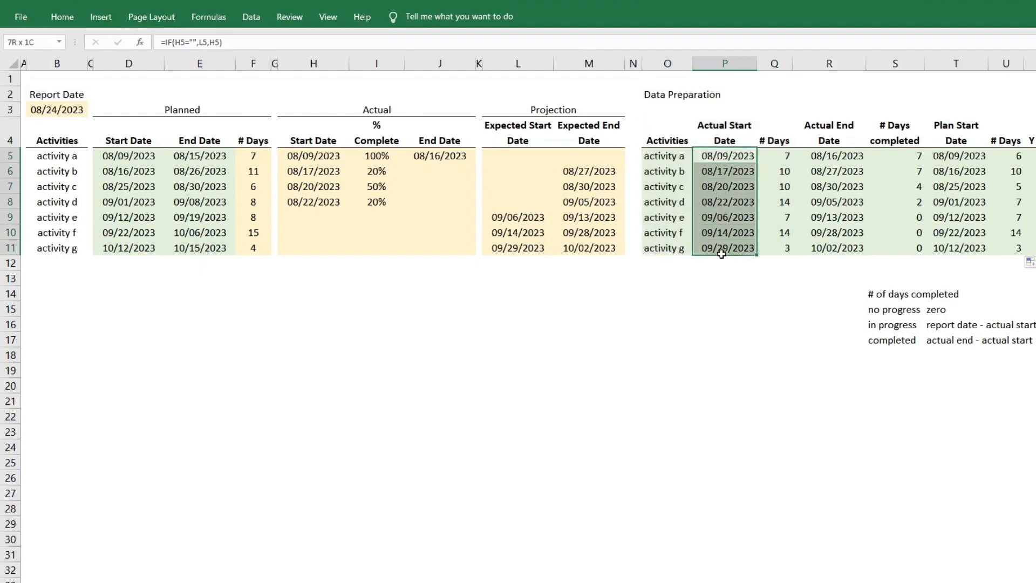
click(62, 16)
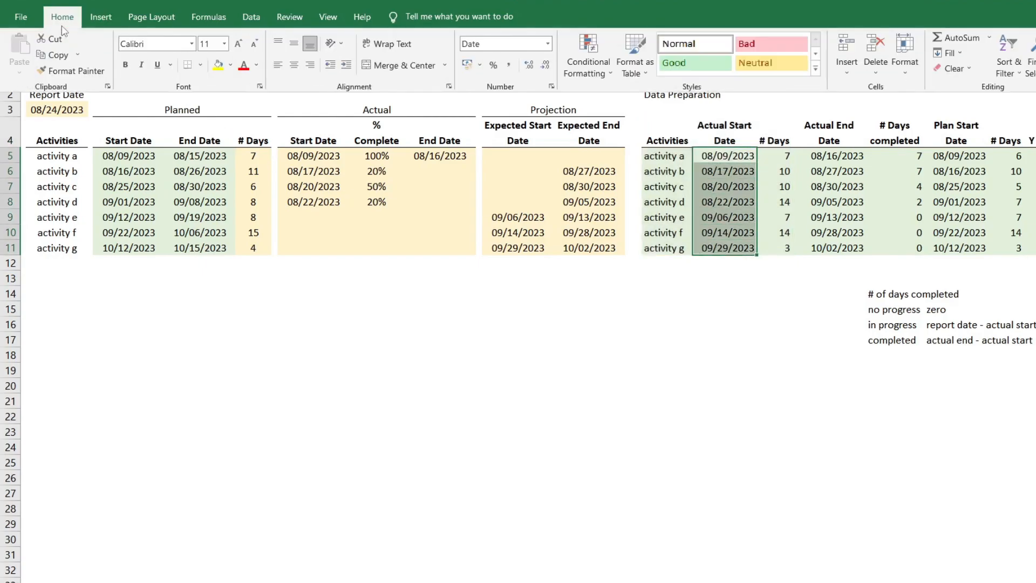
click(548, 44)
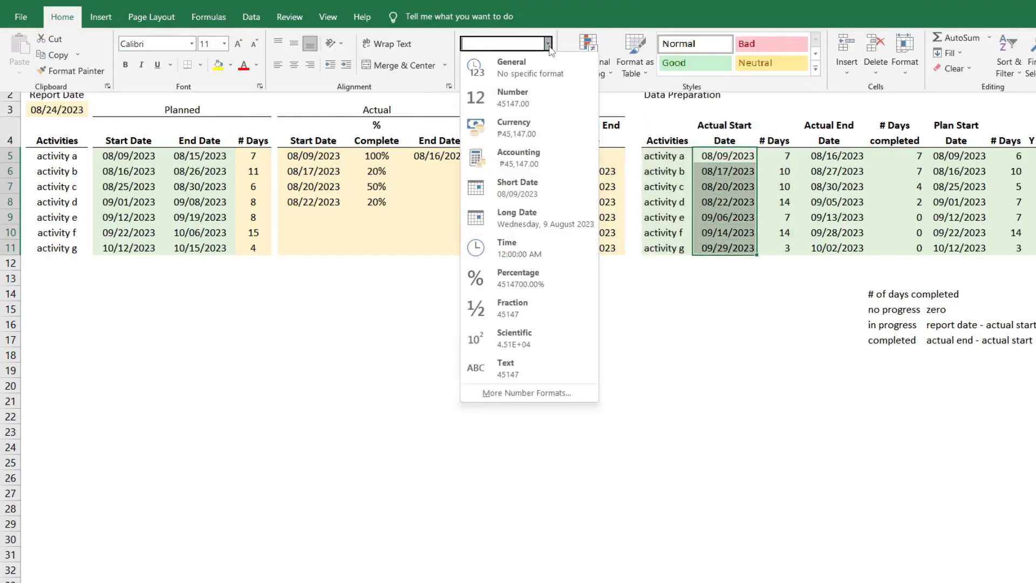
click(512, 68)
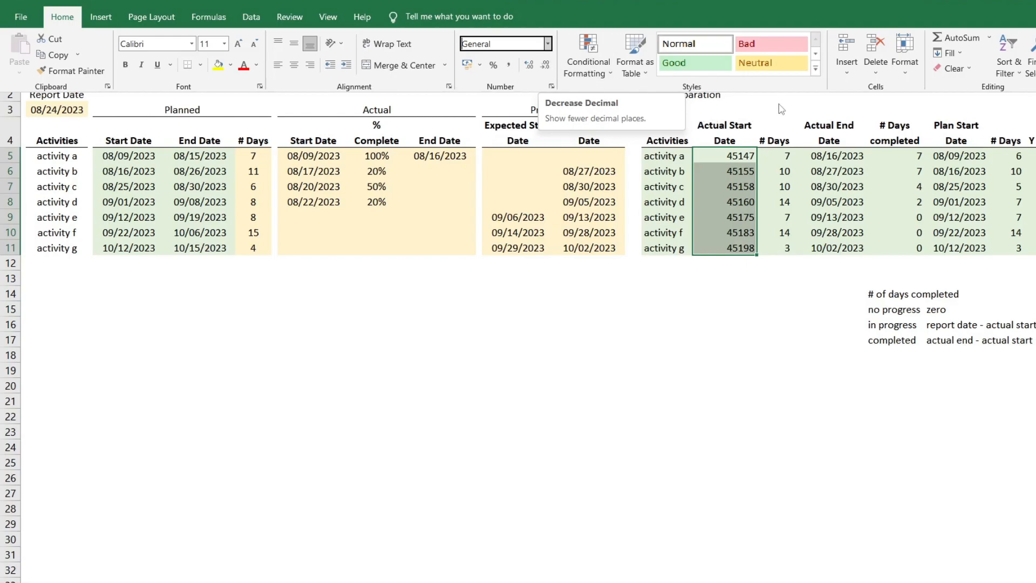
- Insert a 2-D stacked bar chart from the Activities, Actual Start Date and # Days columns in O4:Q11
click(667, 138)
drag(664, 133, 787, 249)
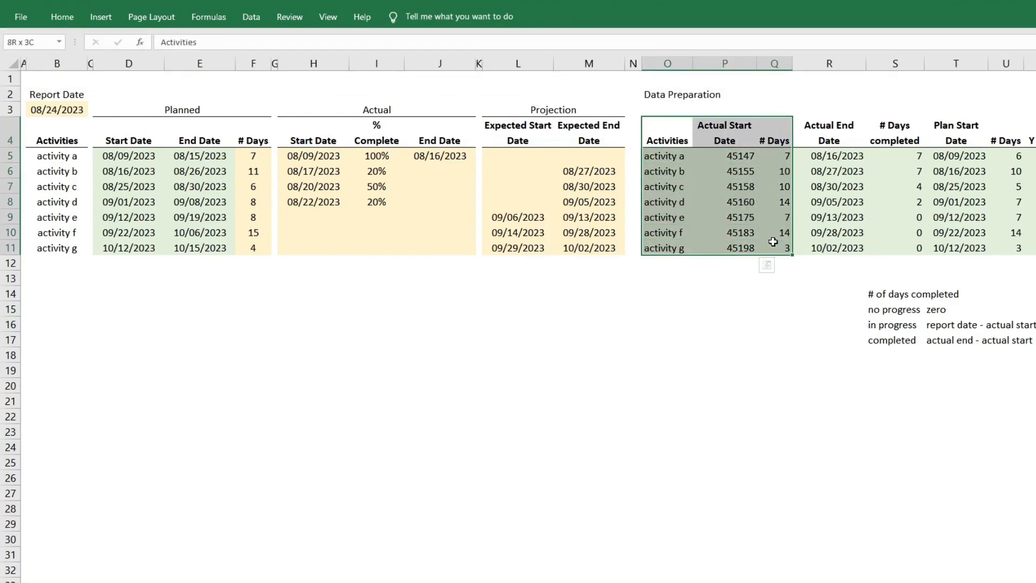
click(102, 18)
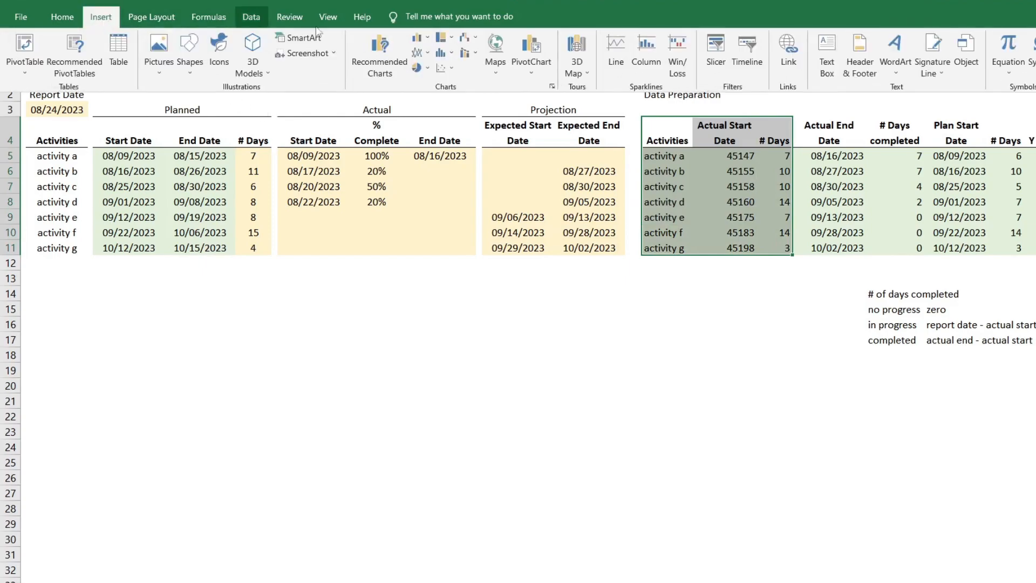
click(421, 38)
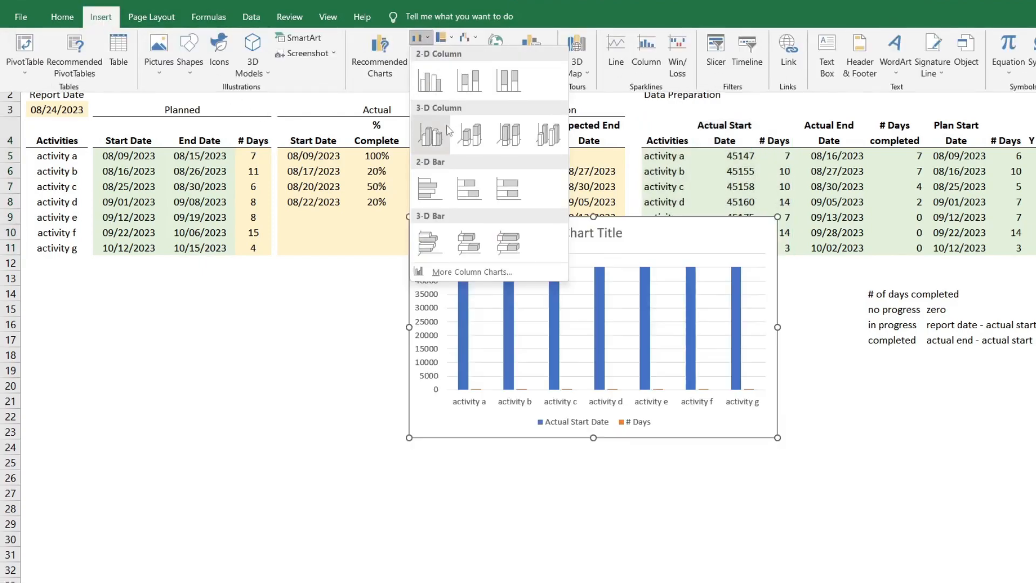
click(473, 191)
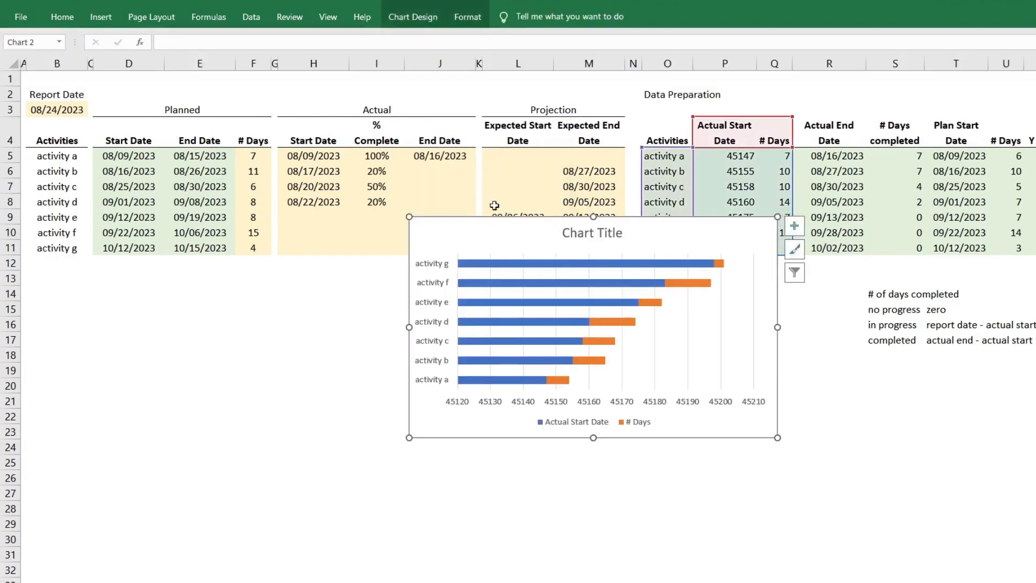
- Place the chart below the planned and actual tables and enlarge it to span columns B to M, rows 13 to 31
drag(507, 221, 133, 272)
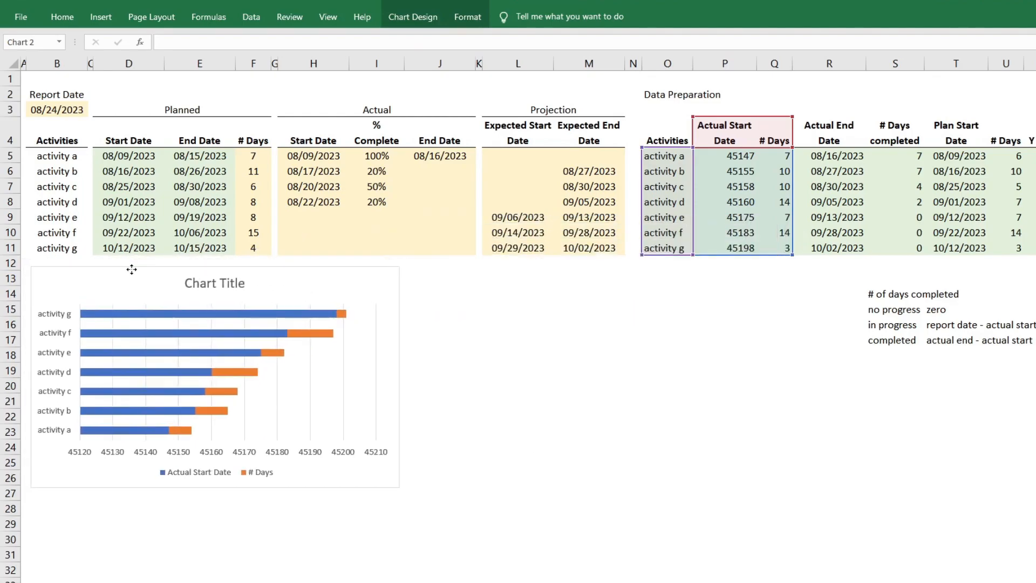
drag(400, 378, 623, 376)
drag(326, 490, 326, 565)
- Set the number format of the Actual Start Date values in P5:P11 to Short Date
click(767, 190)
drag(742, 156, 745, 233)
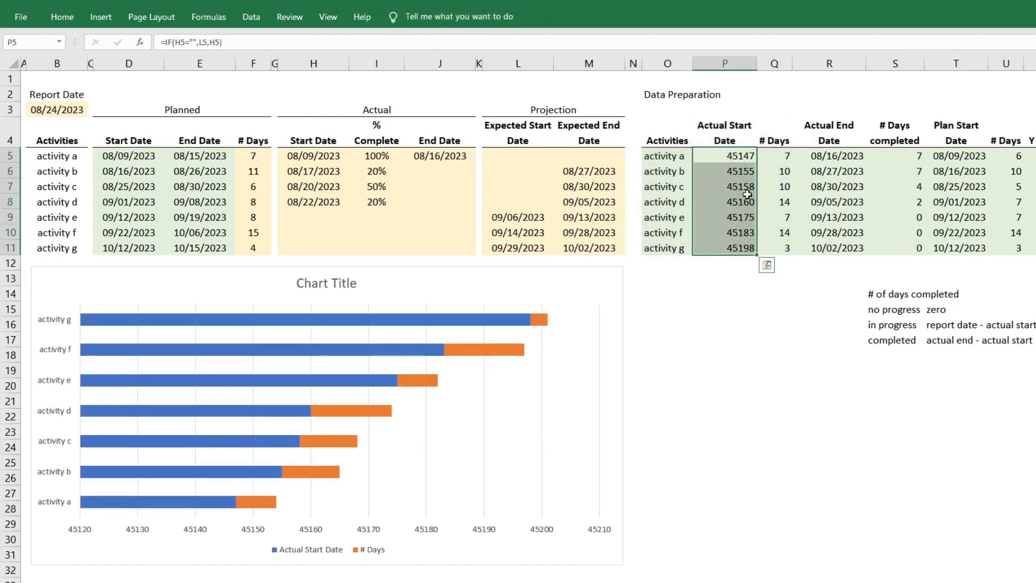
click(67, 21)
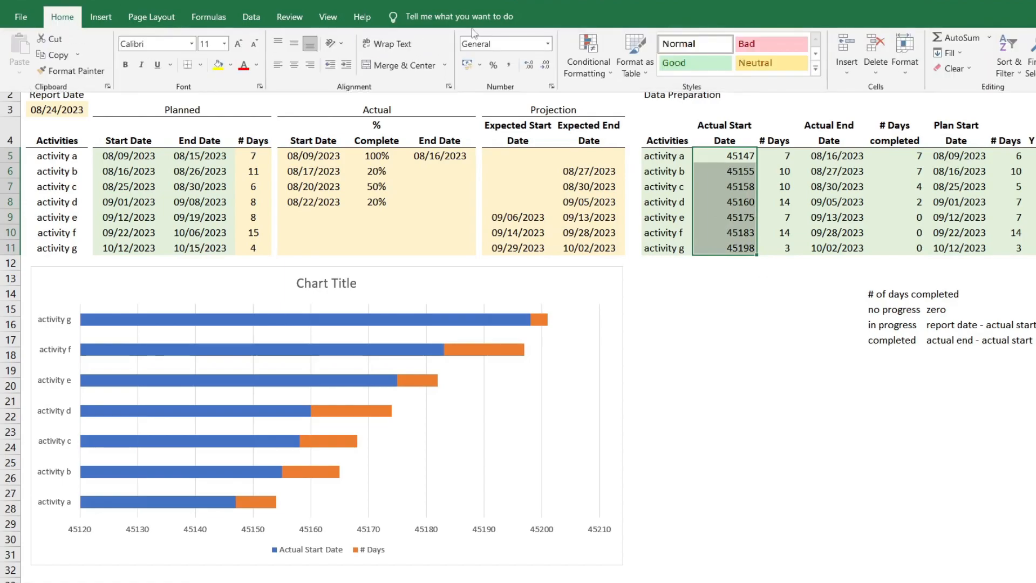
click(548, 43)
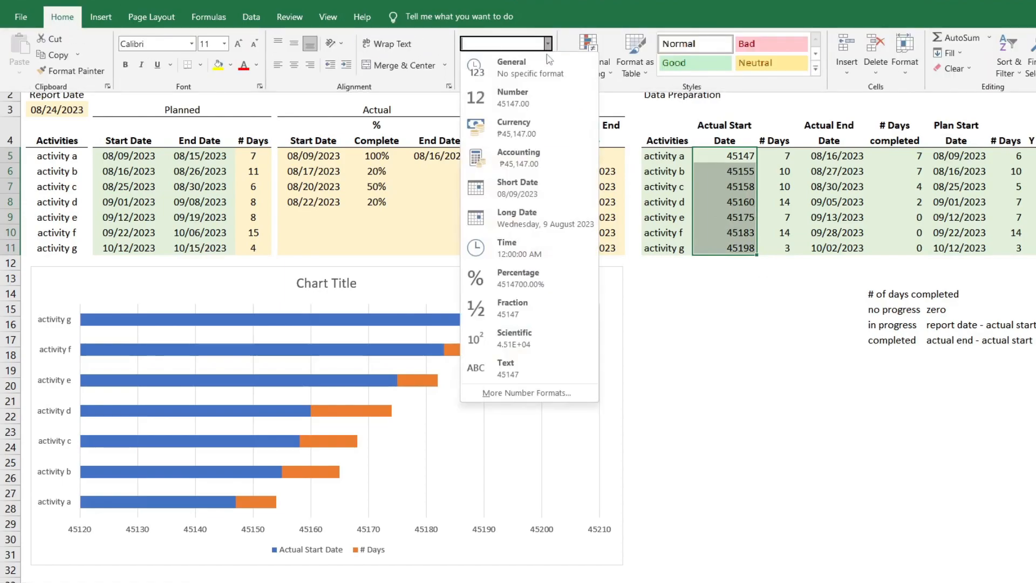
click(549, 189)
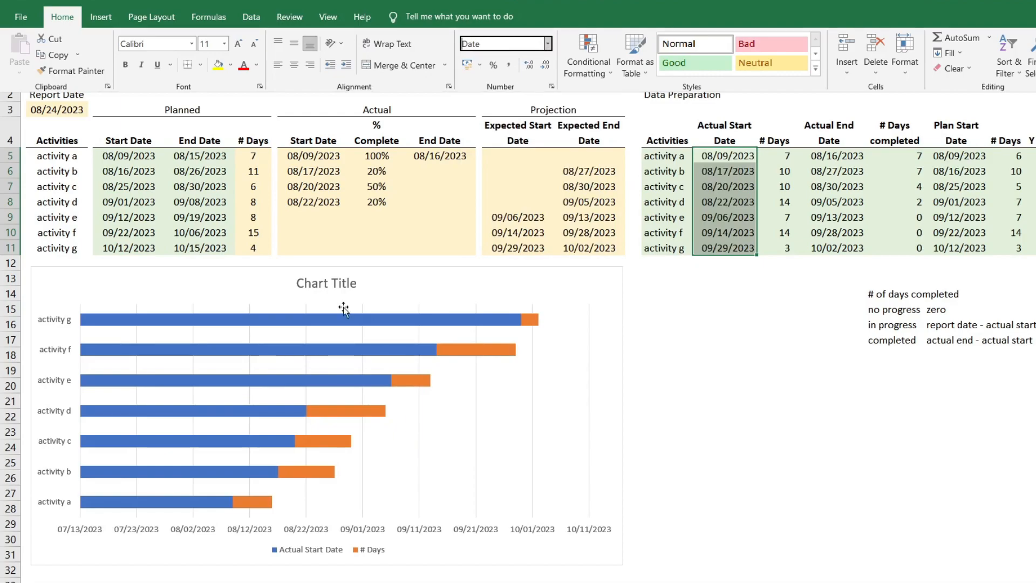
- List the chart's activity axis categories in reverse order so activity a comes first
click(52, 339)
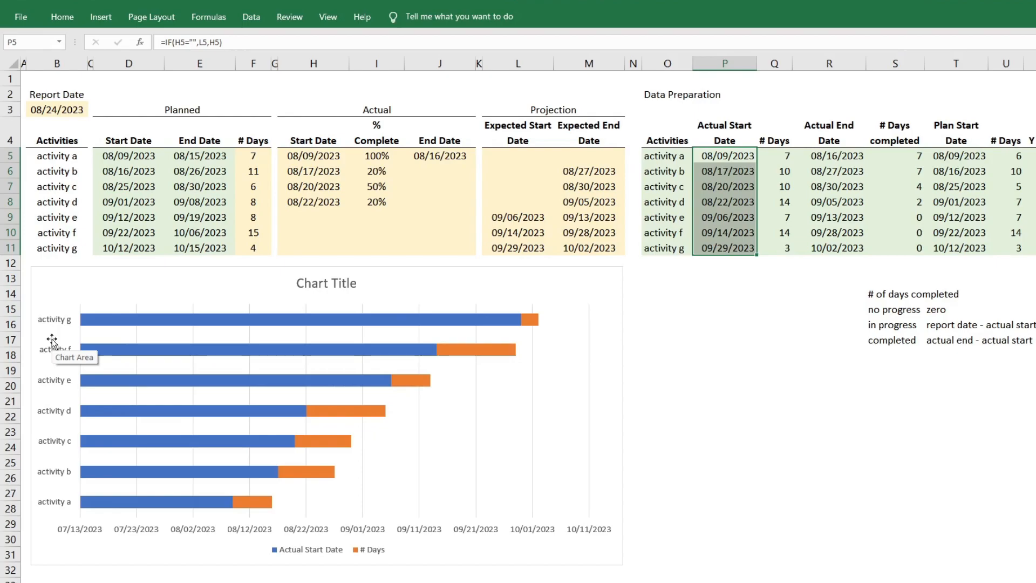
double_click(54, 348)
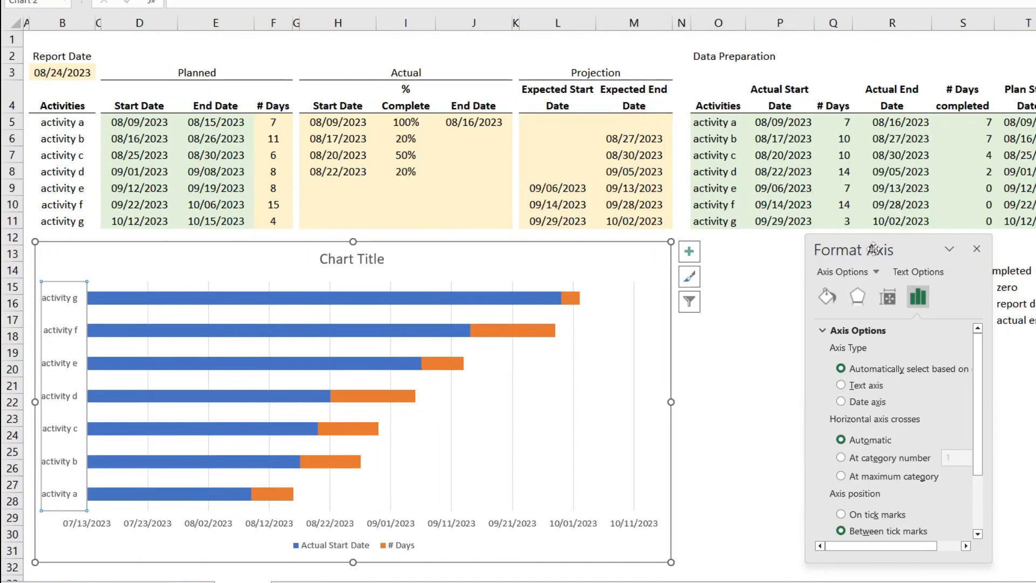
drag(834, 265, 755, 247)
drag(873, 291, 930, 290)
scroll(866, 366, down, 3)
click(833, 458)
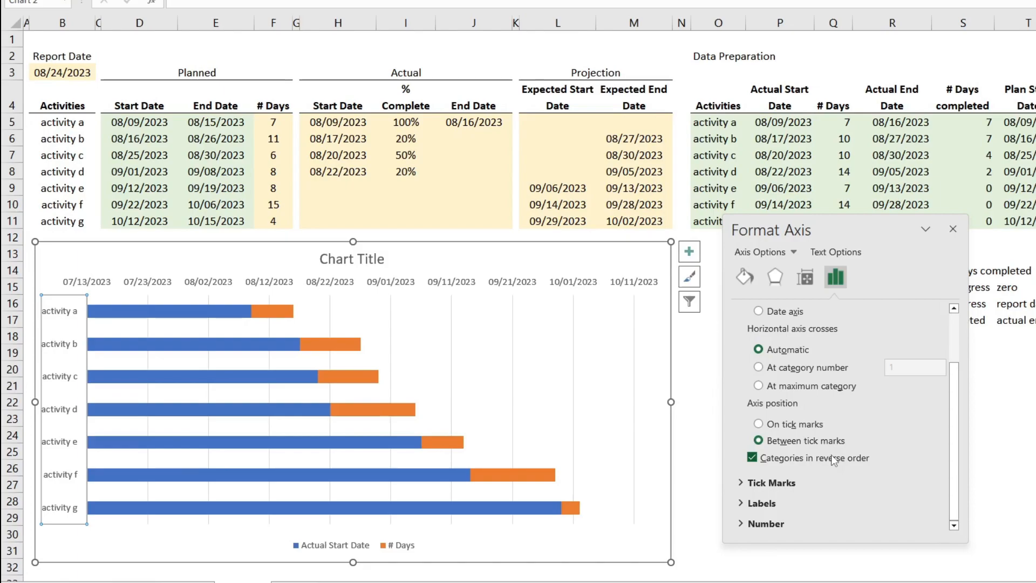
- Set the Actual Start Date series to No fill so only the # Days bars show
click(217, 313)
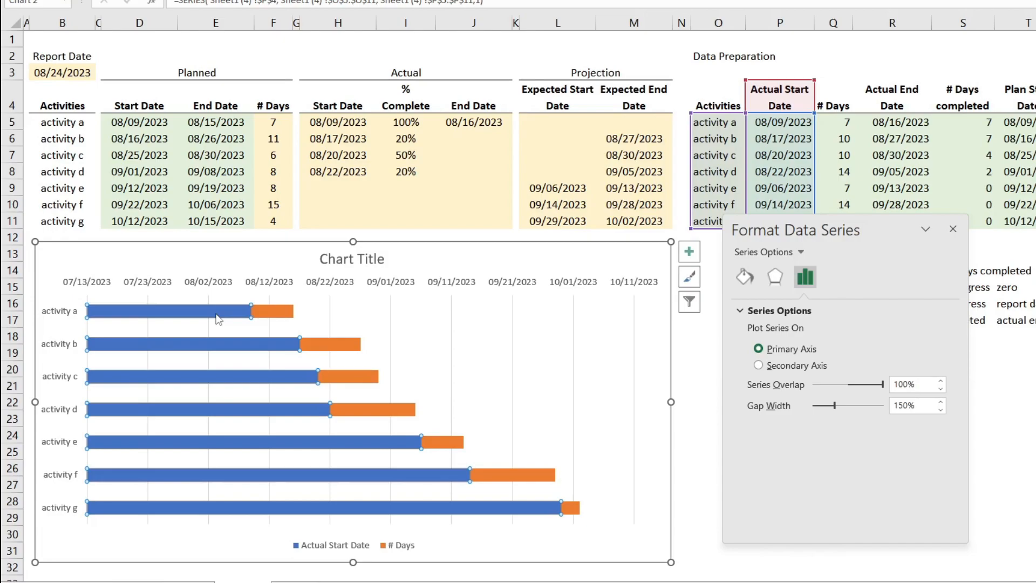
click(751, 279)
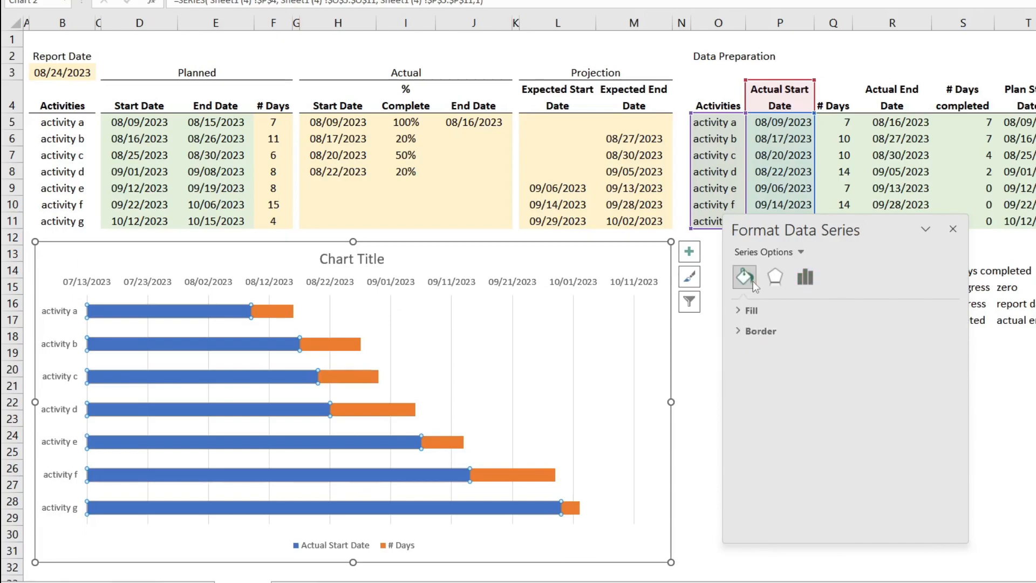
click(752, 311)
click(765, 337)
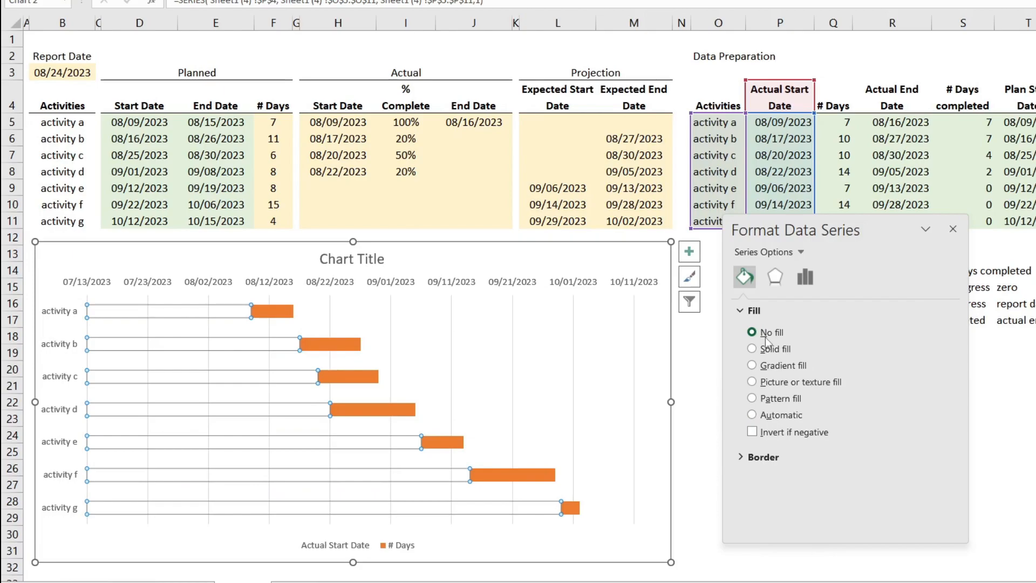
- Set the minimum bound of the chart's date axis to 45140
click(223, 286)
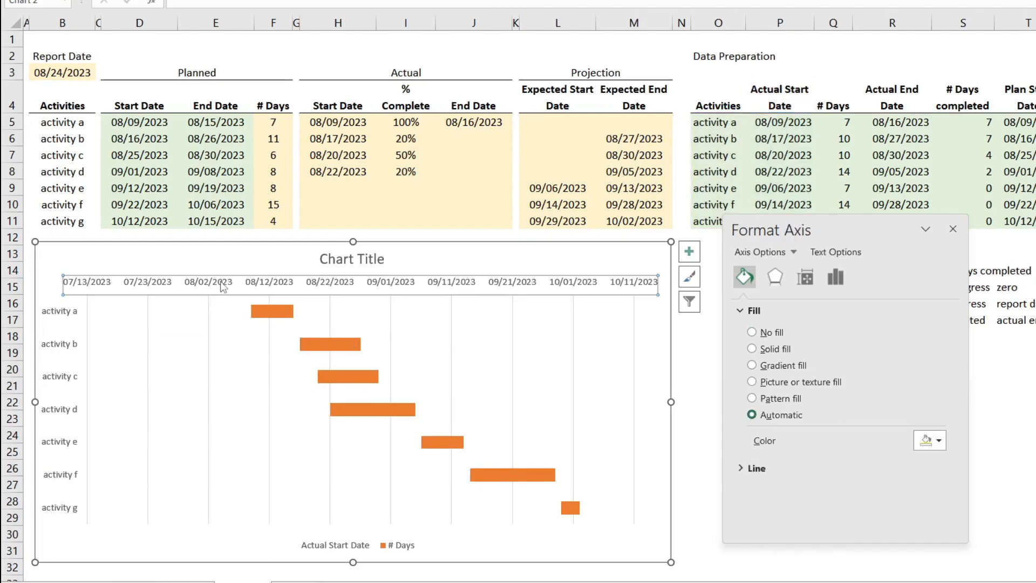
click(836, 278)
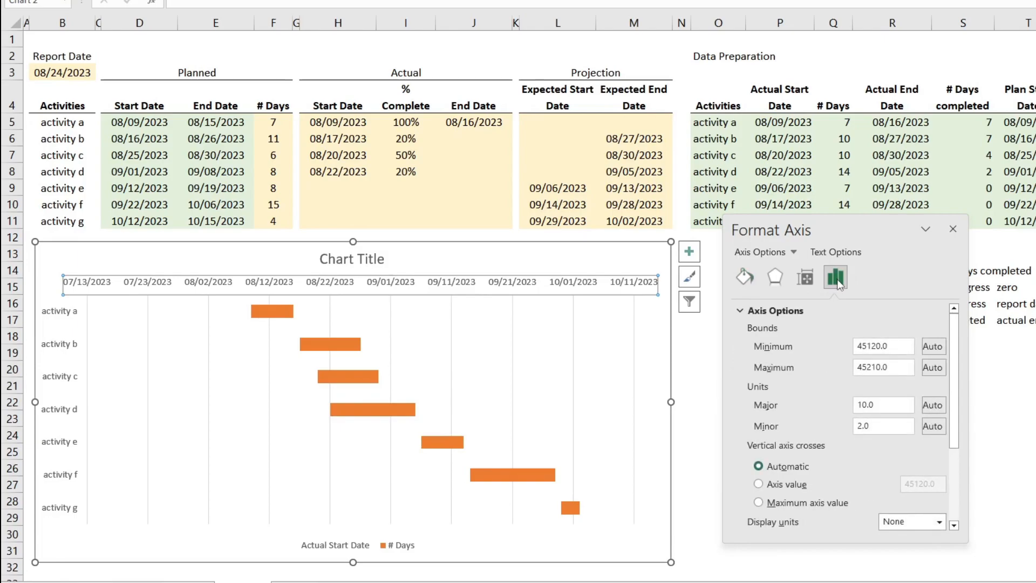
click(902, 346)
key(Right)
key(Right)
key(Right)
key(Right)
key(BackSpace)
text(4)
key(Return)
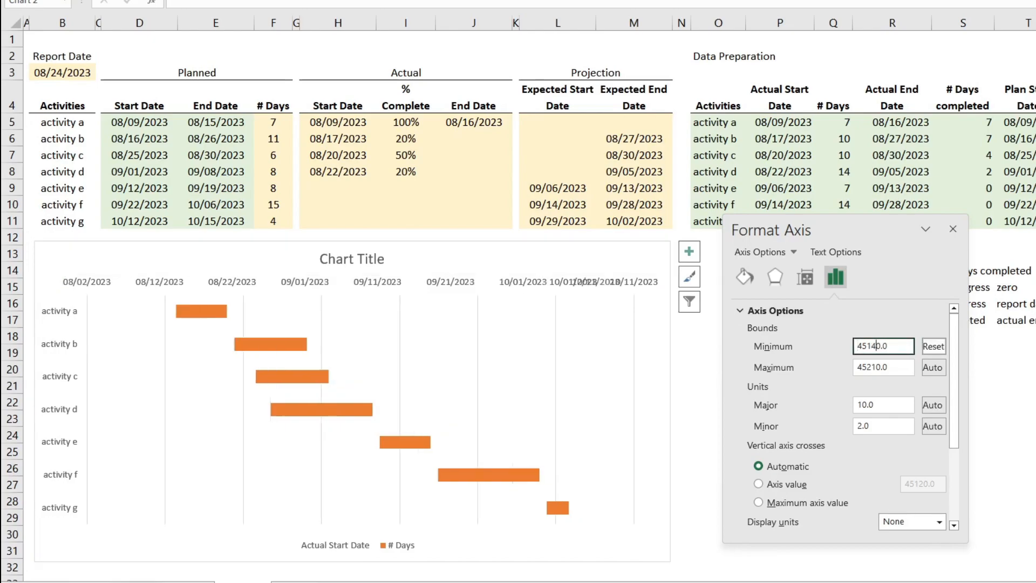
- Delete the legend and the vertical gridlines from the chart
click(383, 545)
key(Delete)
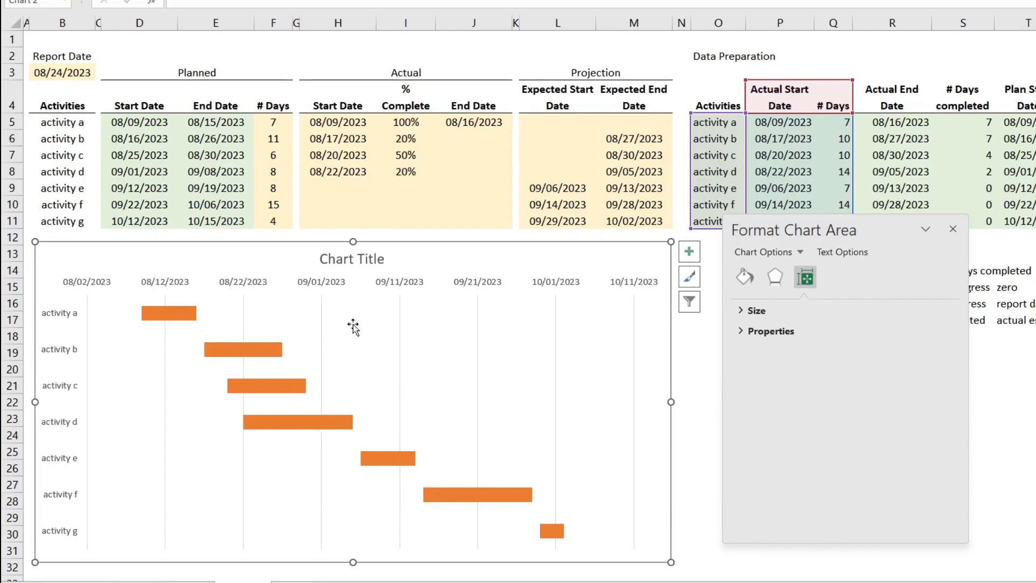
click(320, 319)
key(Delete)
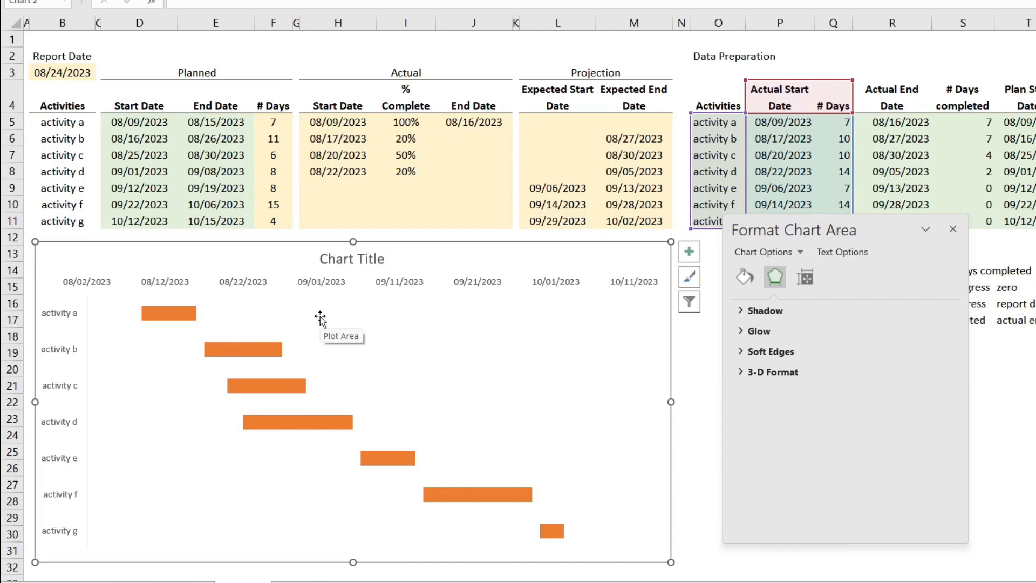
- Add error bars to the Actual Start Date series with Plus direction and No Cap end style
click(122, 316)
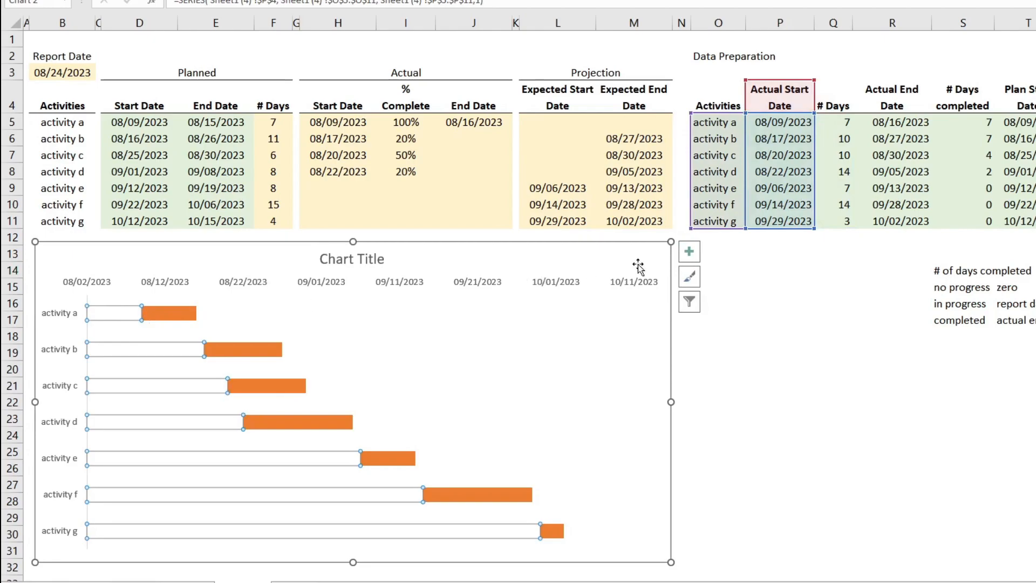
click(689, 251)
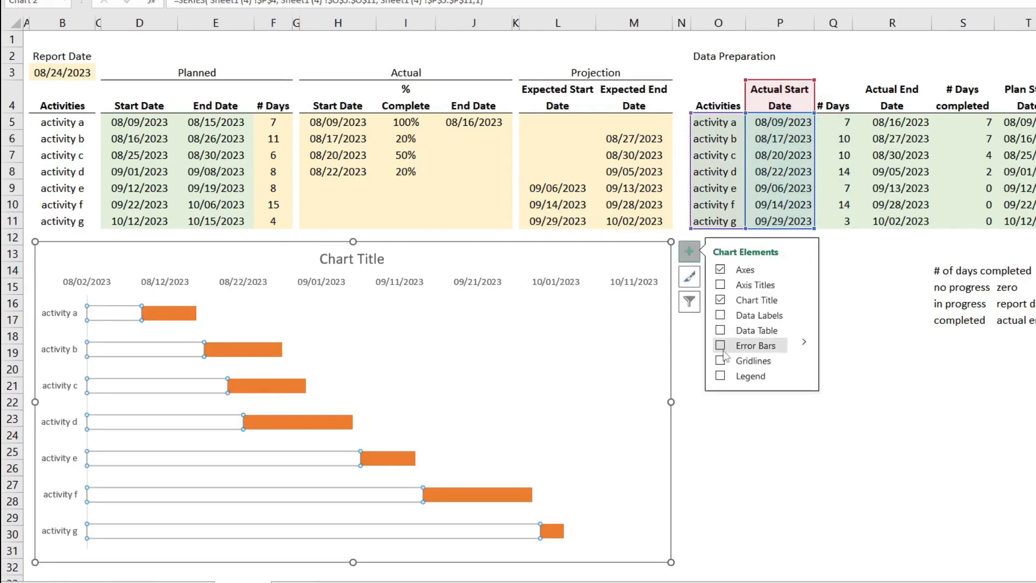
click(769, 347)
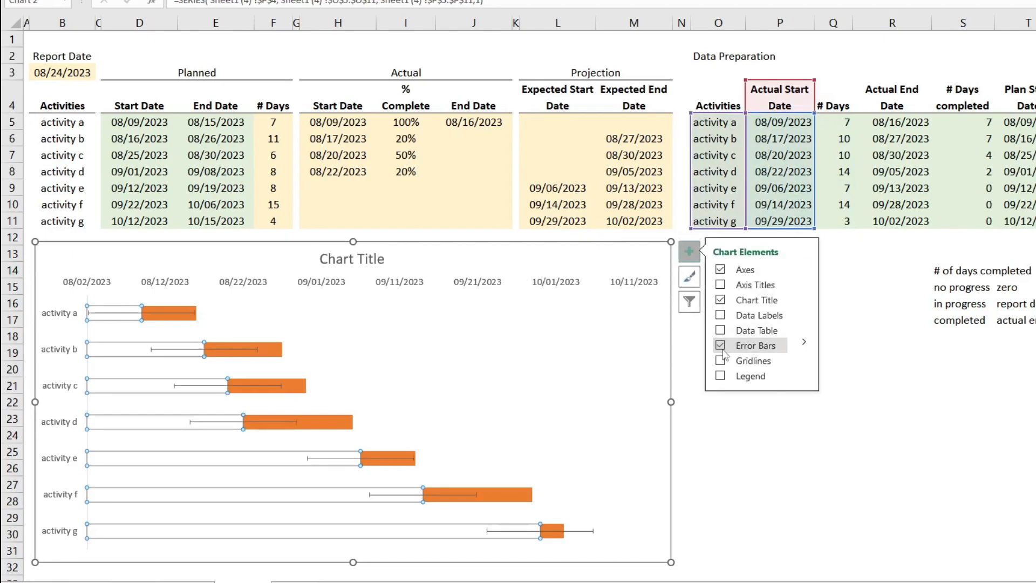
click(804, 341)
click(841, 403)
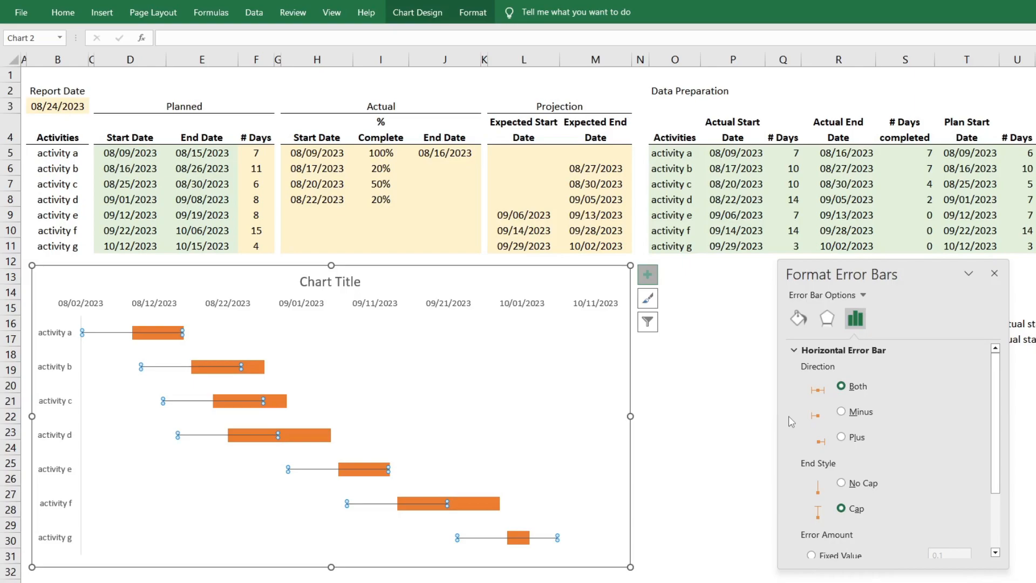
click(850, 438)
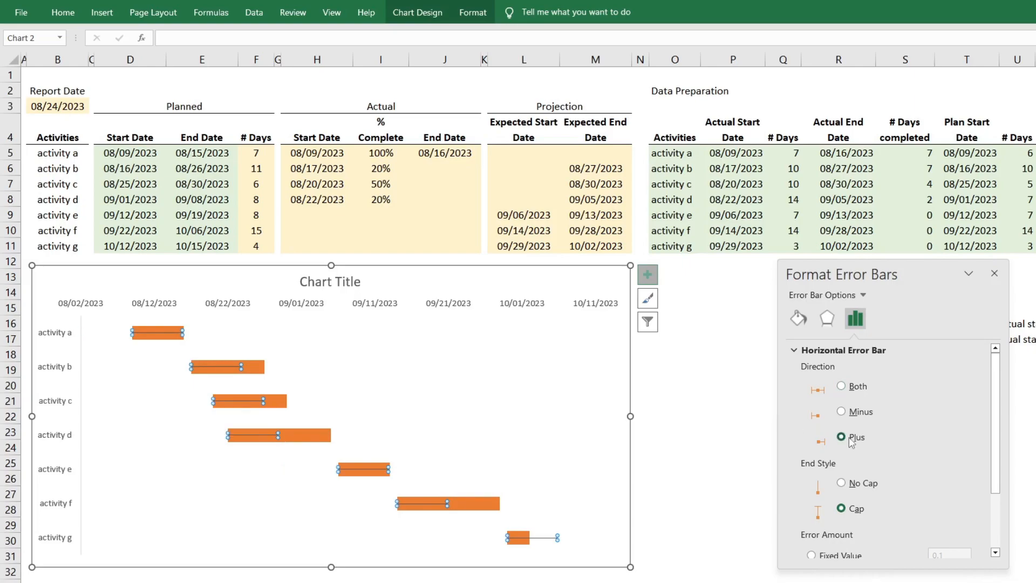
click(852, 483)
- Set a custom error amount with the # Days completed range S5:S11 as the positive error value
drag(998, 413, 998, 472)
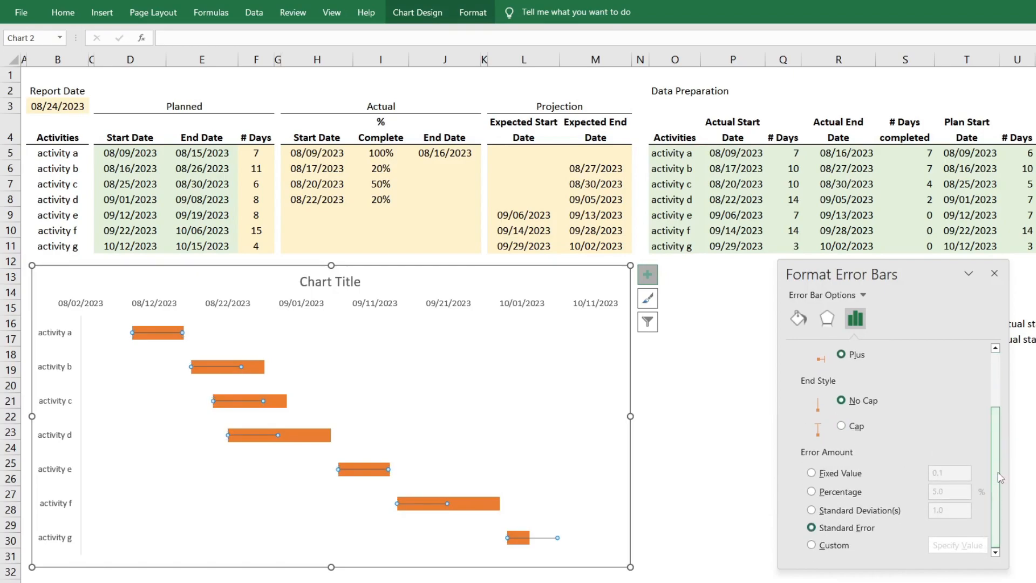
click(834, 545)
click(939, 545)
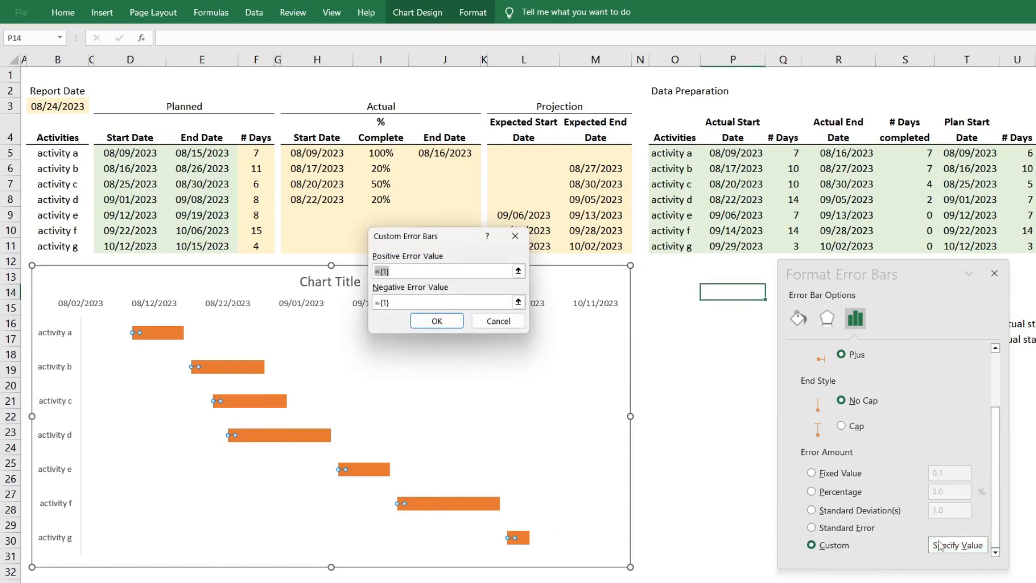
click(510, 270)
drag(907, 154, 910, 241)
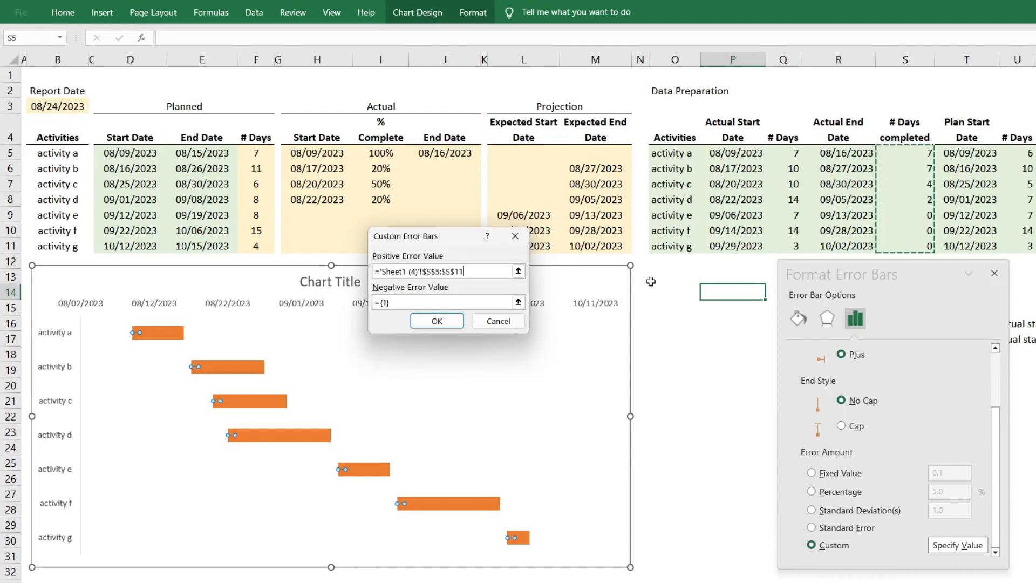
click(436, 320)
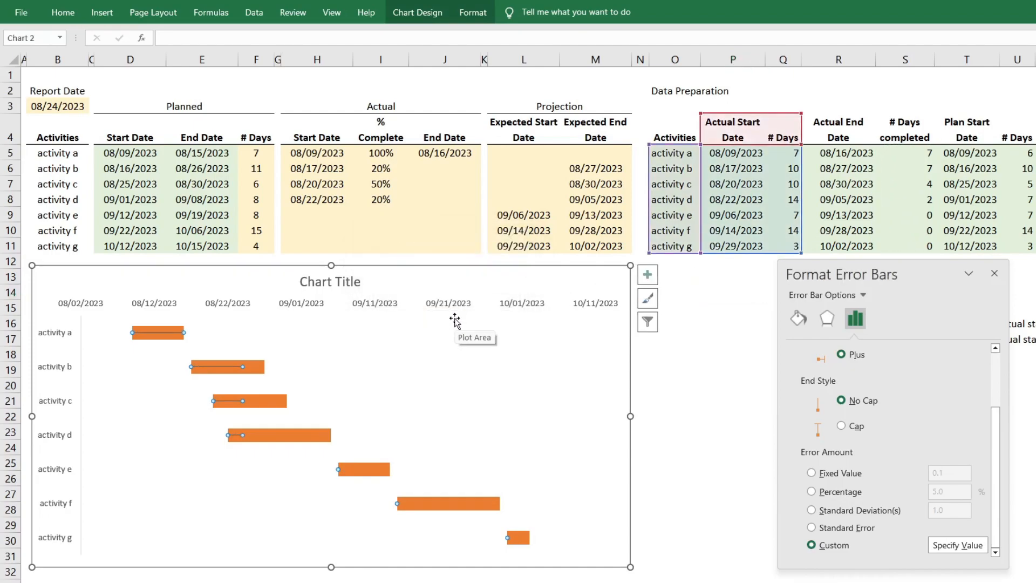
- Format the error bar lines with a width of 6 pt and the standard green color
click(798, 318)
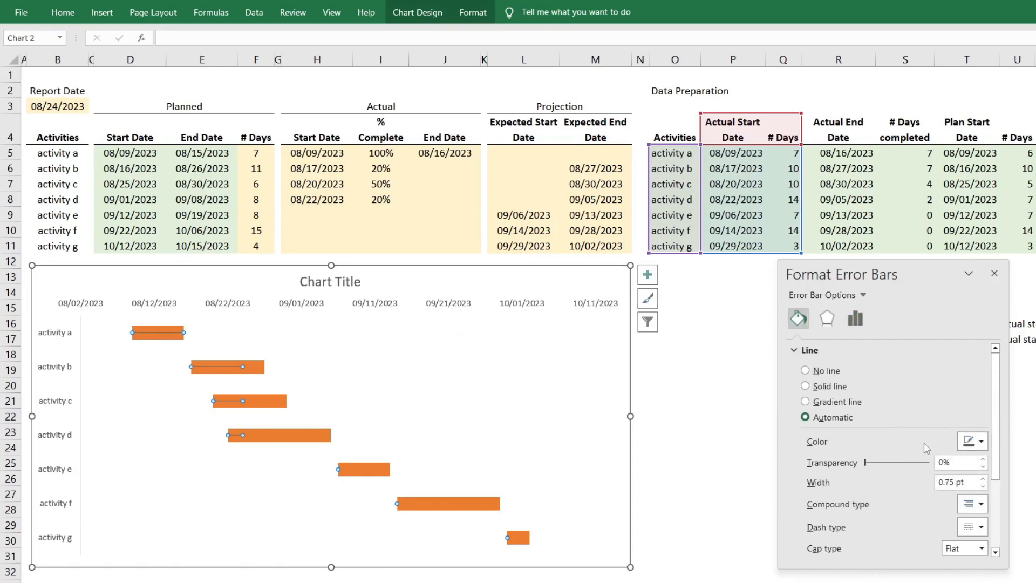
click(941, 482)
drag(974, 482, 939, 483)
text(6)
key(Return)
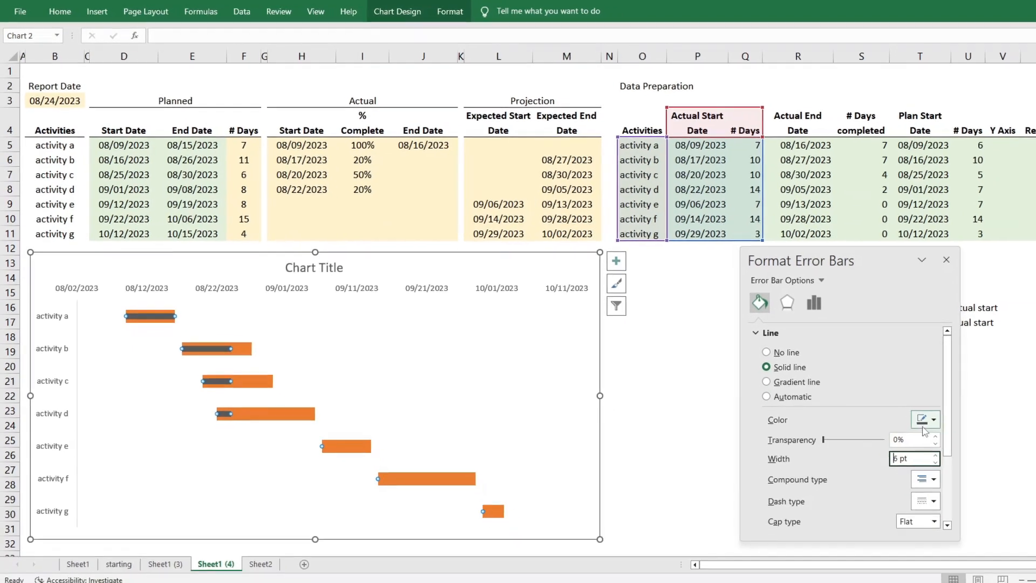
click(973, 441)
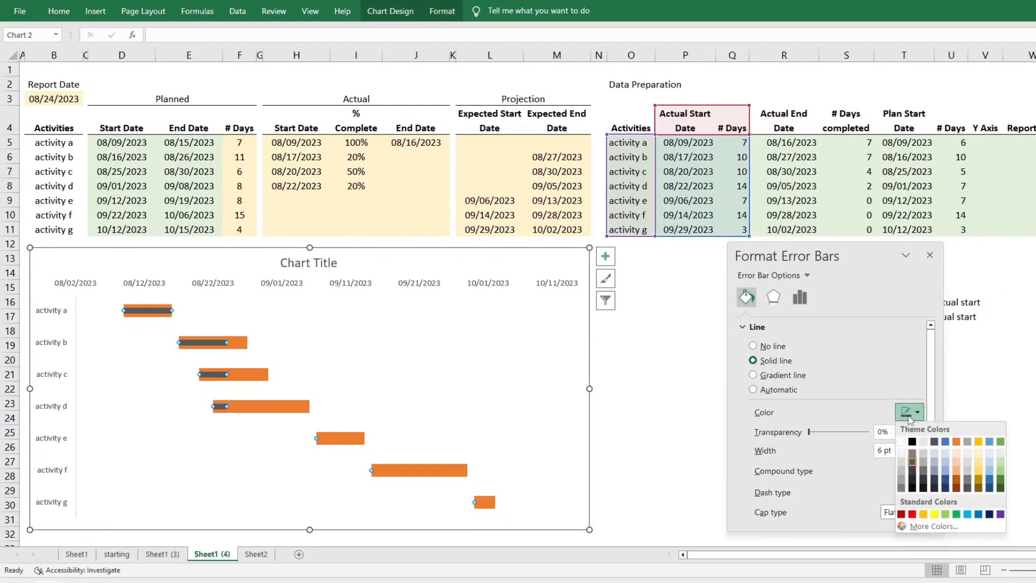
click(957, 515)
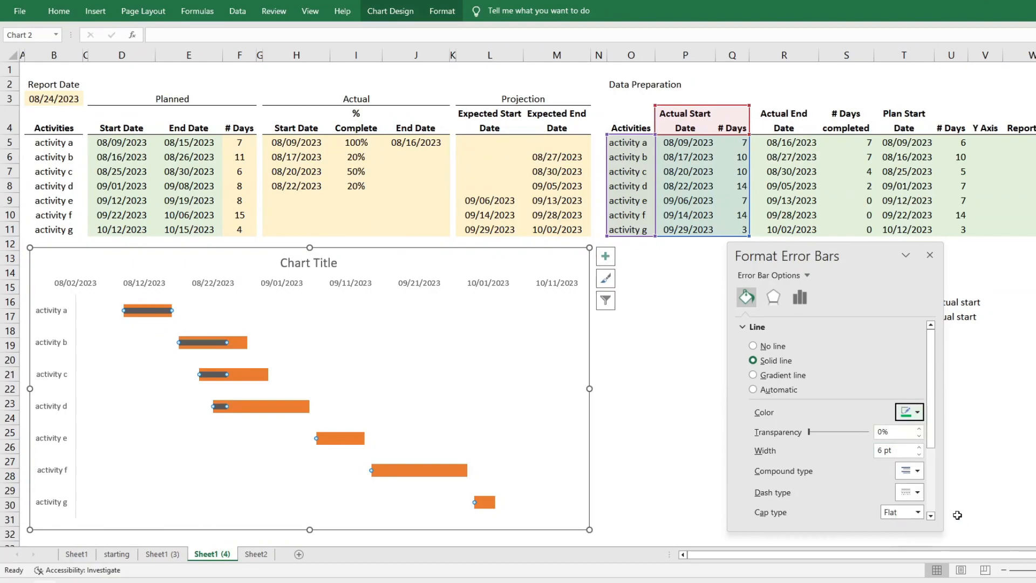
- Change the fill color of the # Days bars to light gray
click(243, 347)
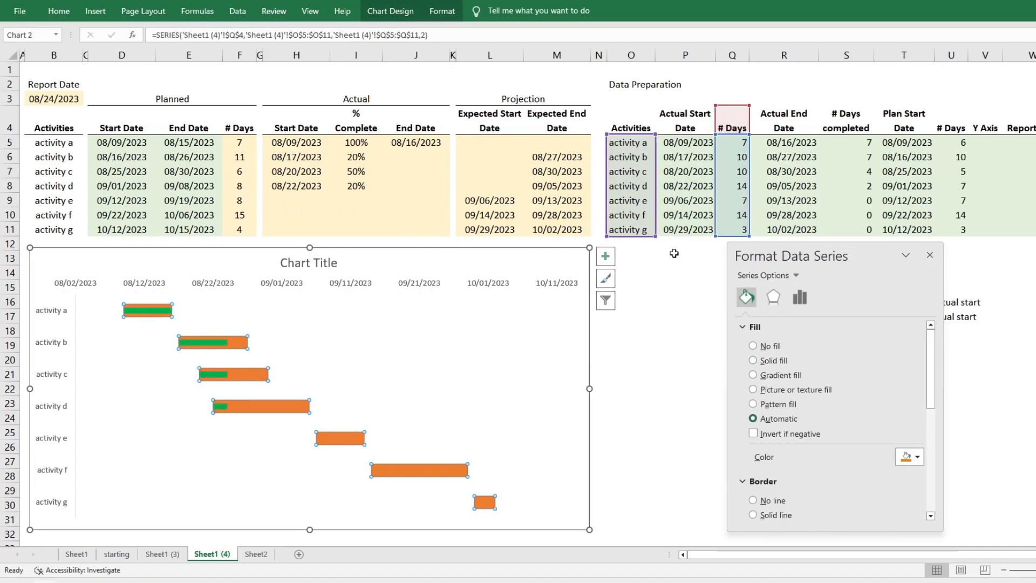
click(910, 458)
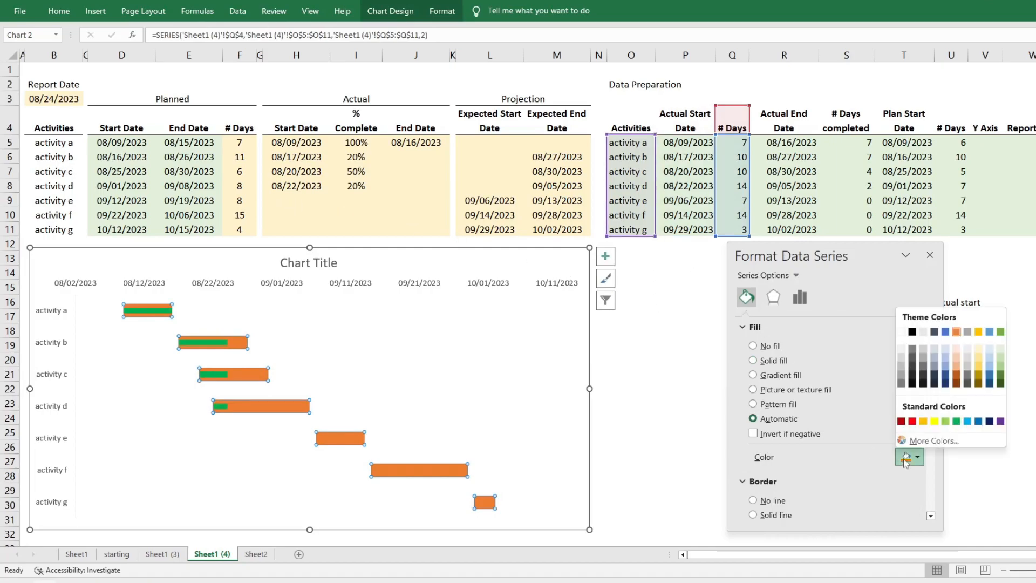
click(923, 349)
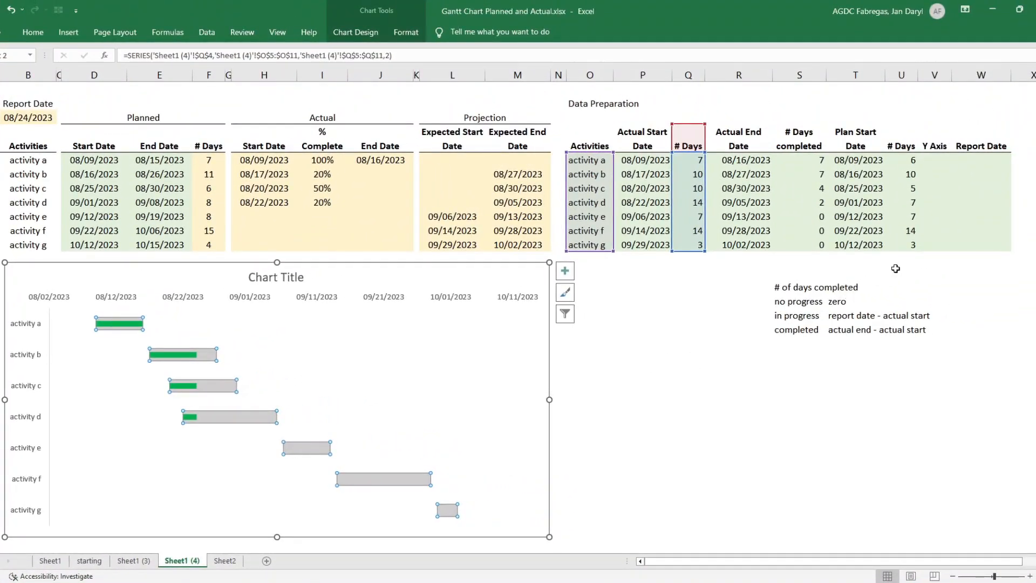
- Fill the Y Axis column with 0.3 for activity g and, up to activity a, a formula adding 1 to the cell below
click(942, 243)
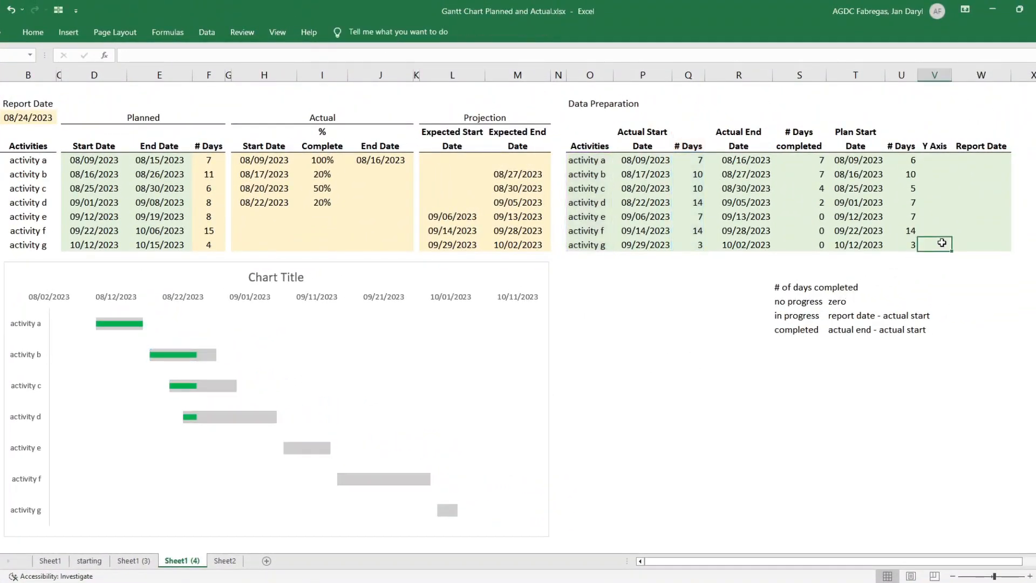
text(0.3)
key(Return)
click(937, 231)
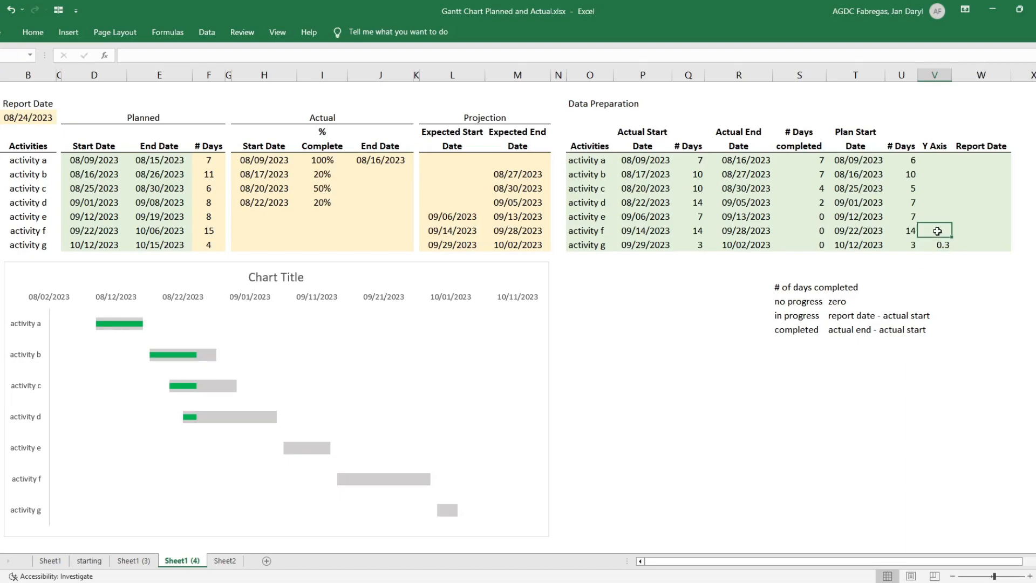
text(=)
key(Down)
text(+1)
key(Return)
click(938, 231)
drag(955, 238, 949, 160)
click(939, 258)
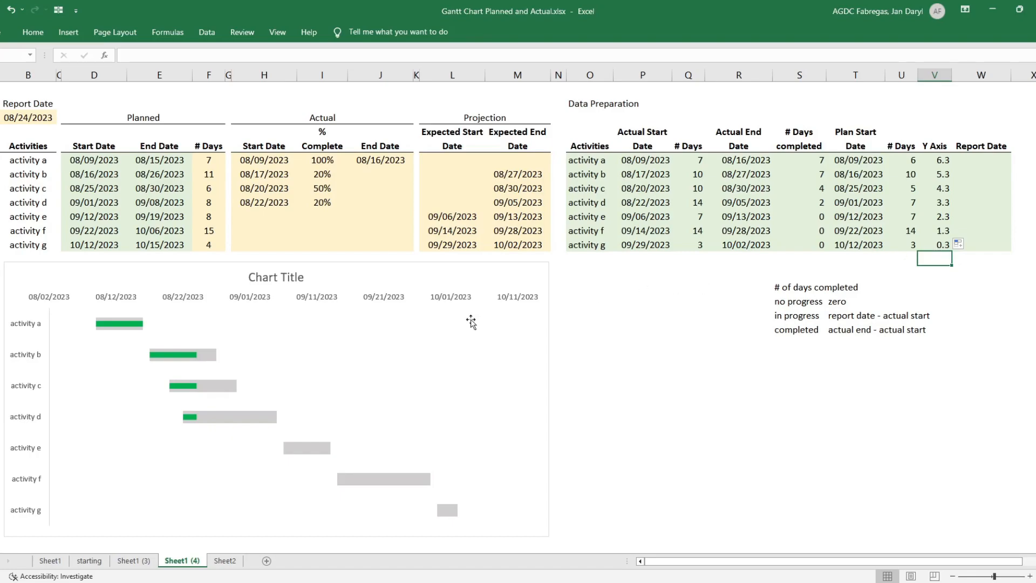
- Add a new data series to the chart, named from the Plan Start Date header in T4
right_click(385, 330)
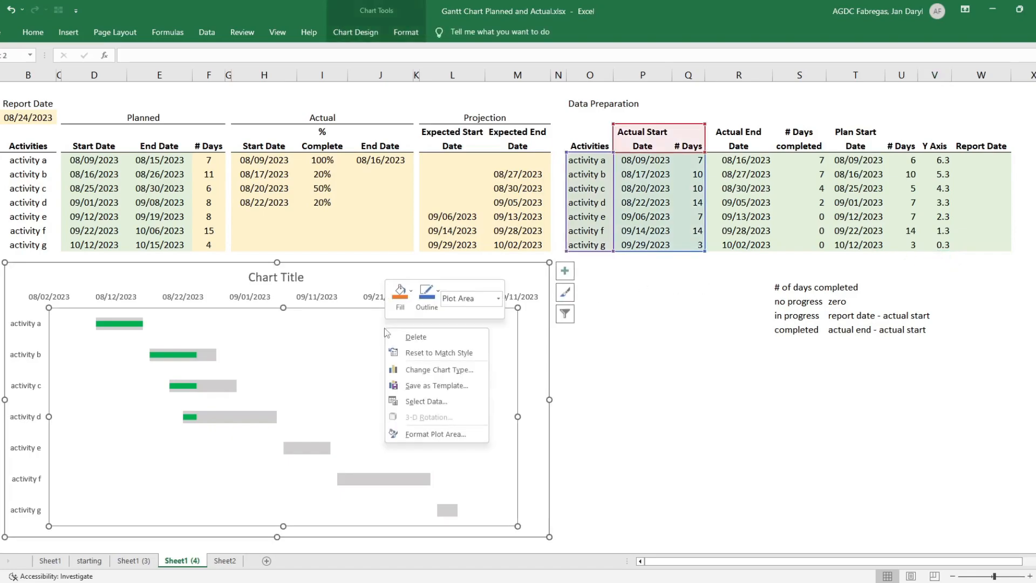
click(410, 401)
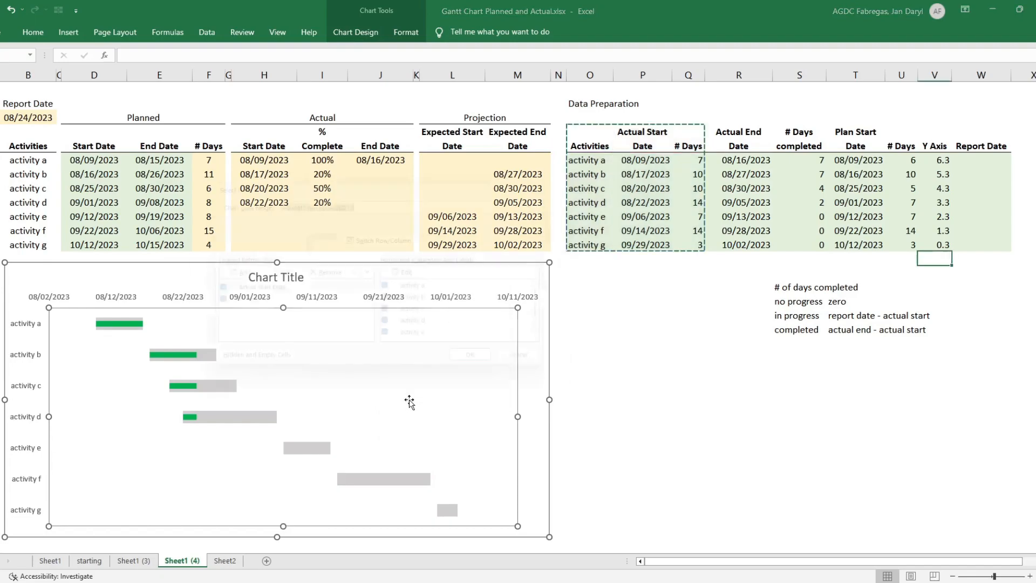
click(229, 274)
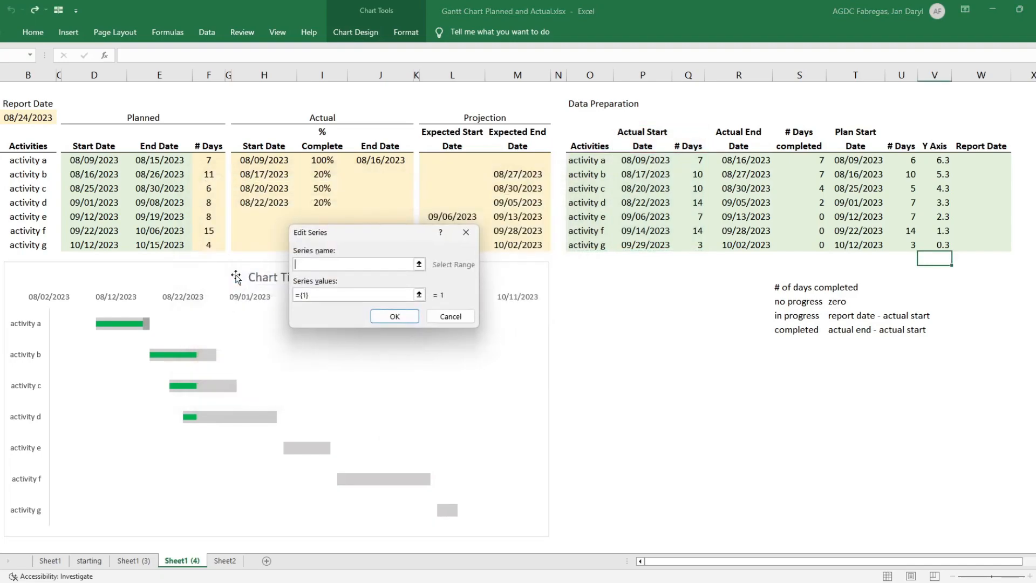
click(419, 264)
click(862, 142)
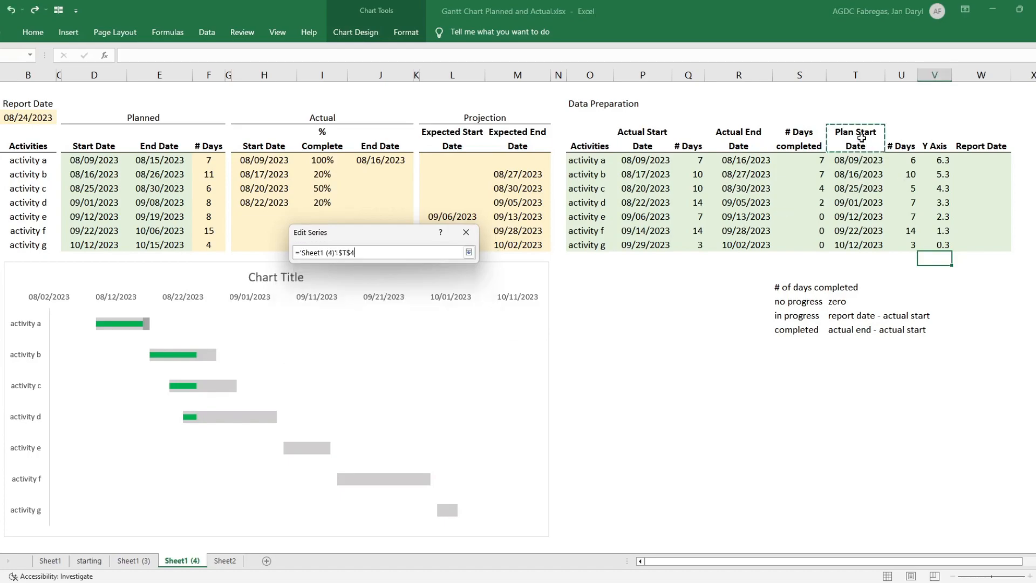
key(Return)
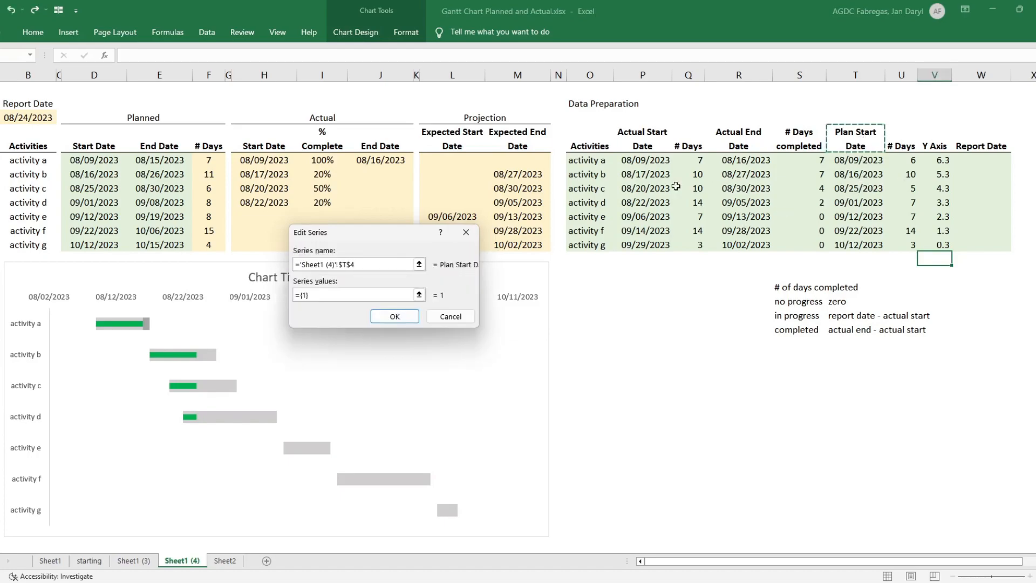
- Set the new series' values to the Y Axis range V5:V11 and apply the data source changes
click(420, 294)
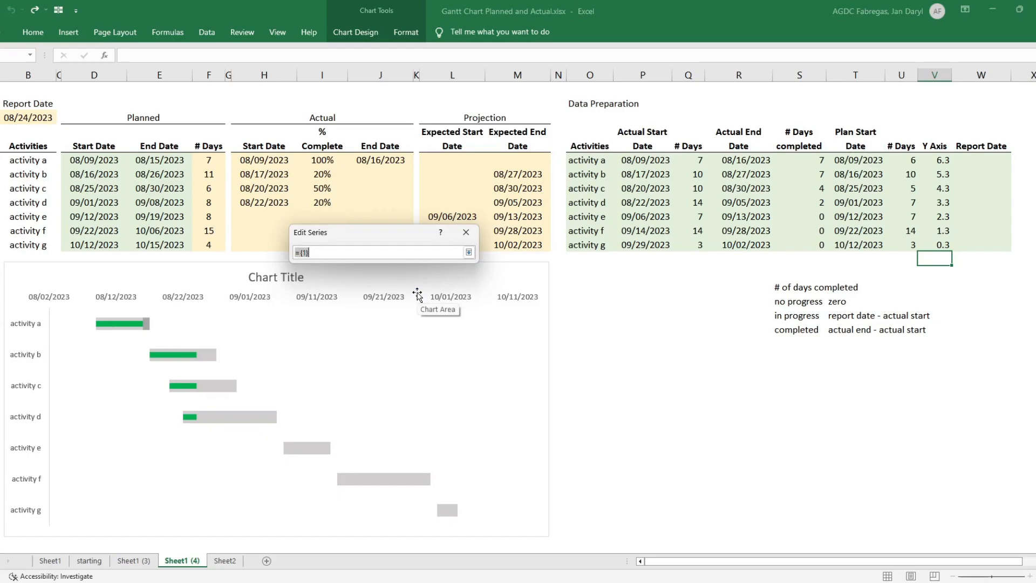
click(941, 160)
drag(941, 160, 947, 244)
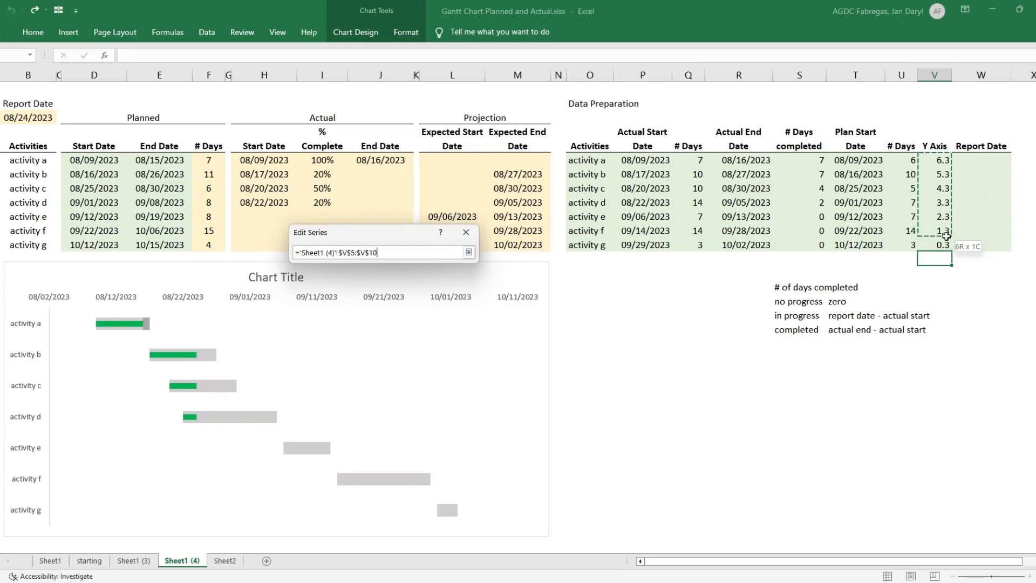
key(Return)
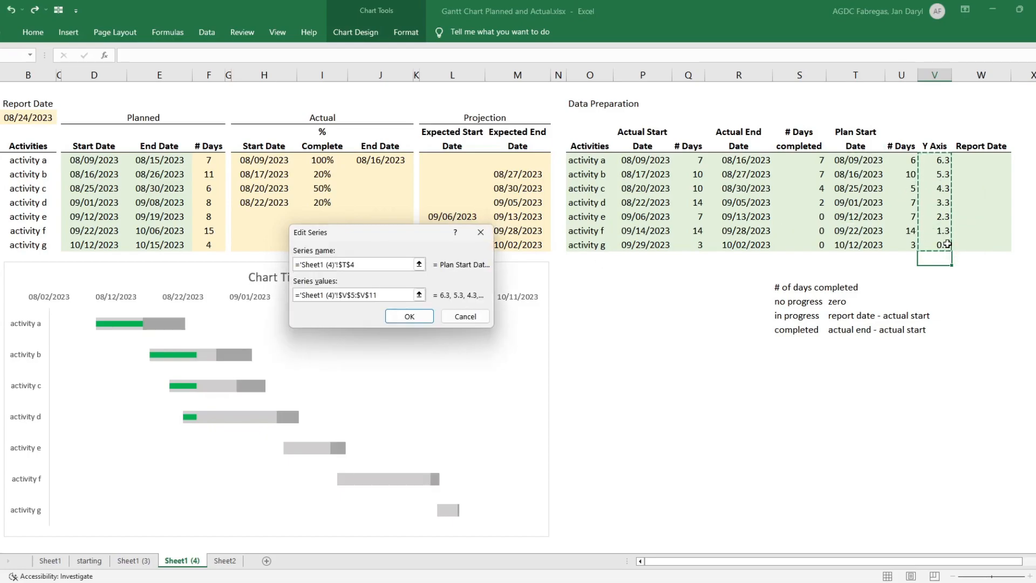
click(409, 317)
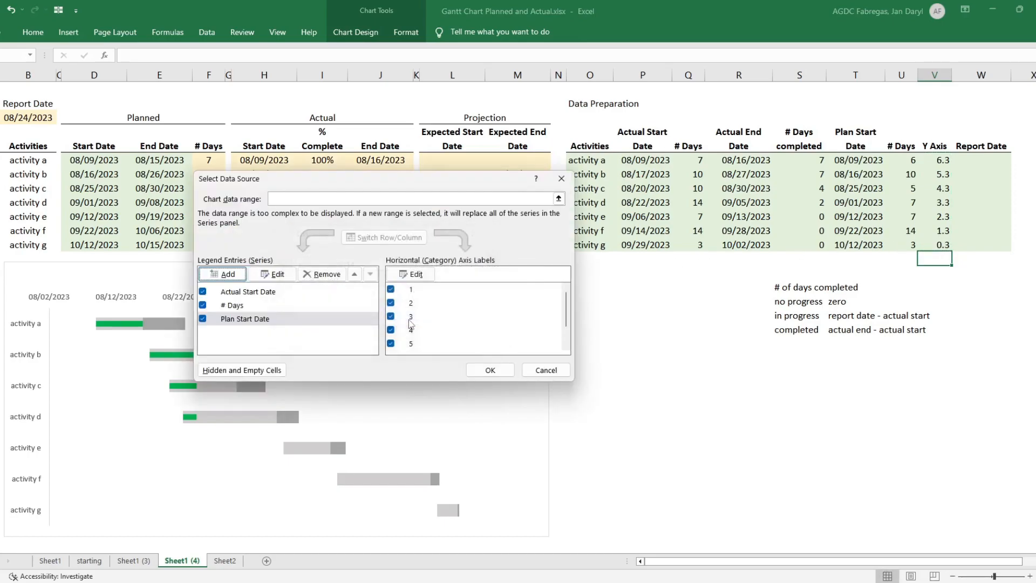
click(490, 368)
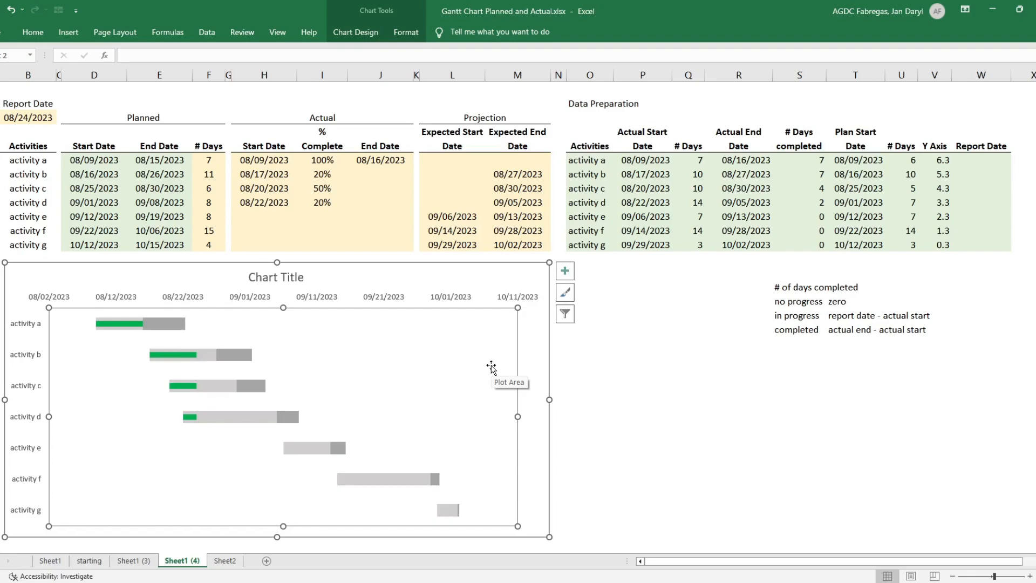
- Change the chart type of the Plan Start Date series to Scatter in the combination chart
right_click(184, 326)
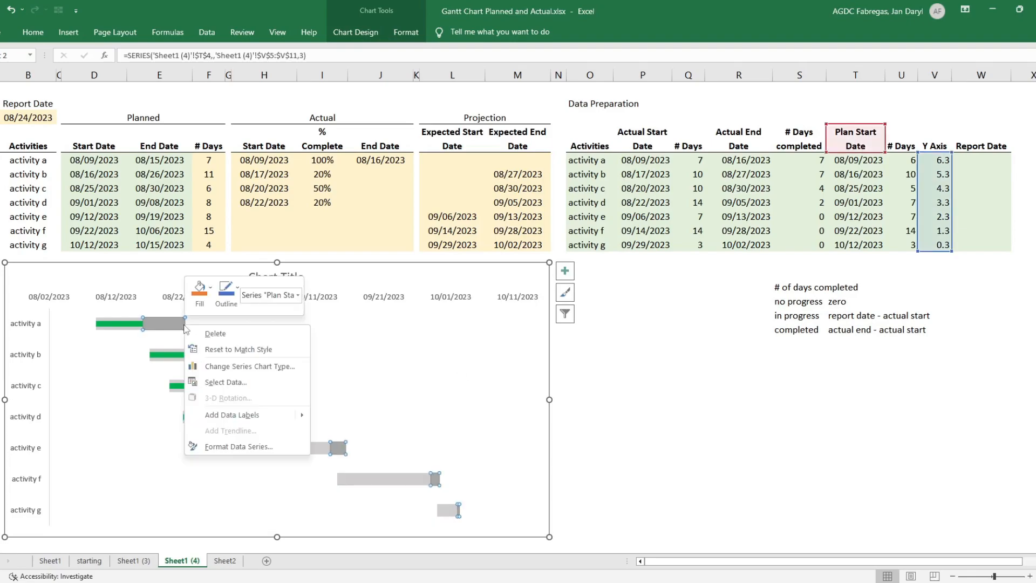
click(224, 367)
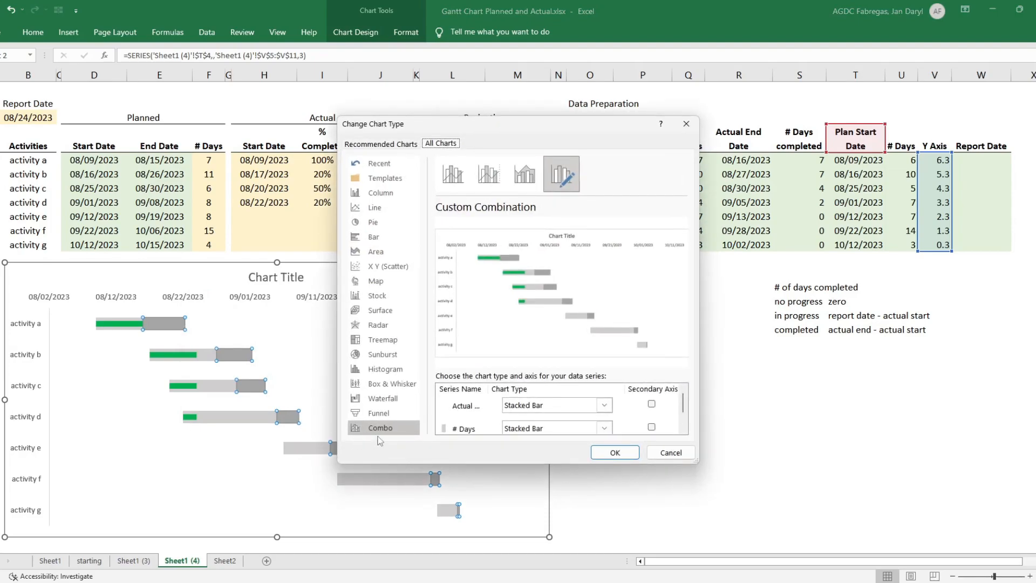
scroll(506, 394, down, 2)
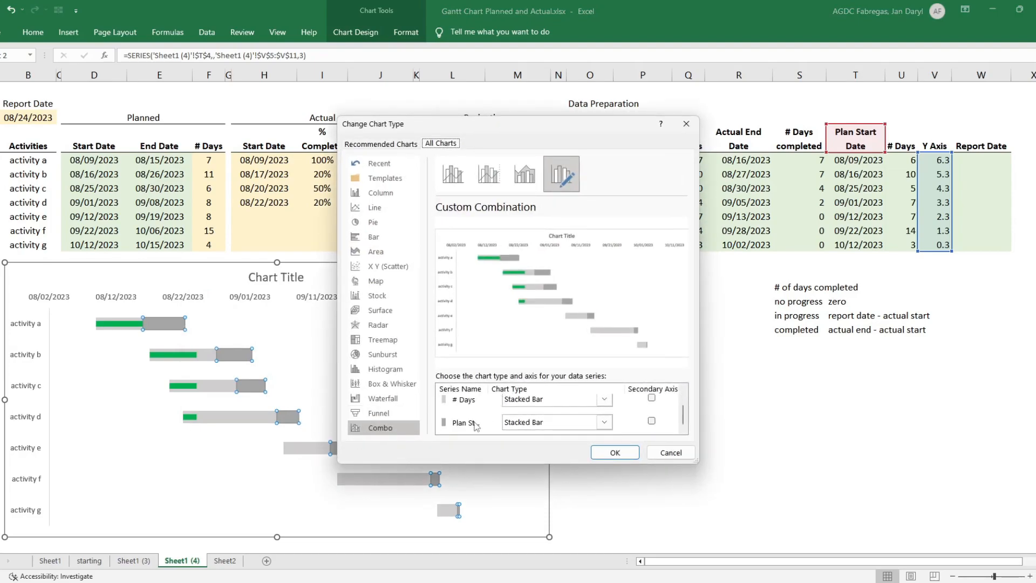
click(550, 427)
scroll(576, 315, down, 5)
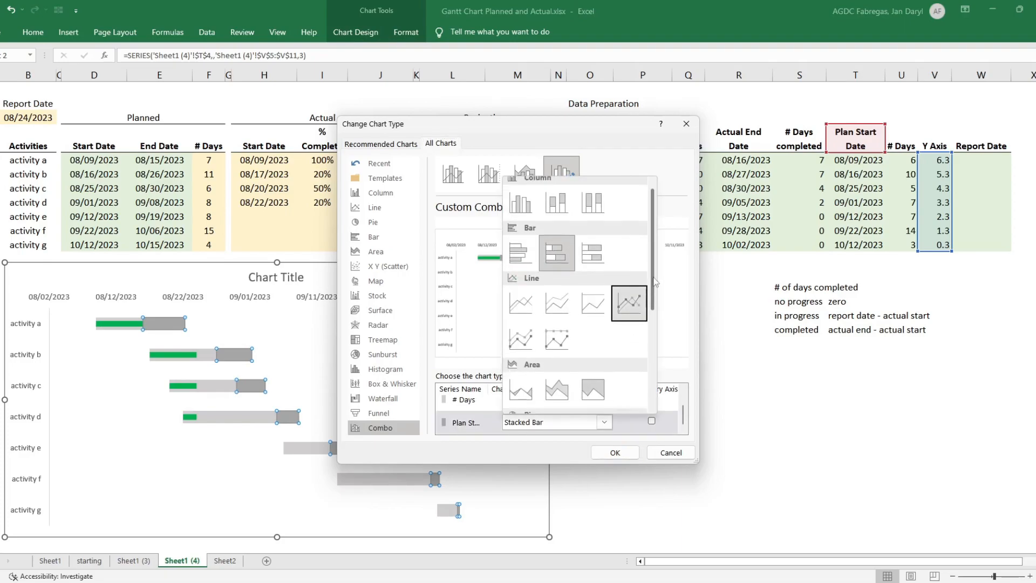
click(525, 305)
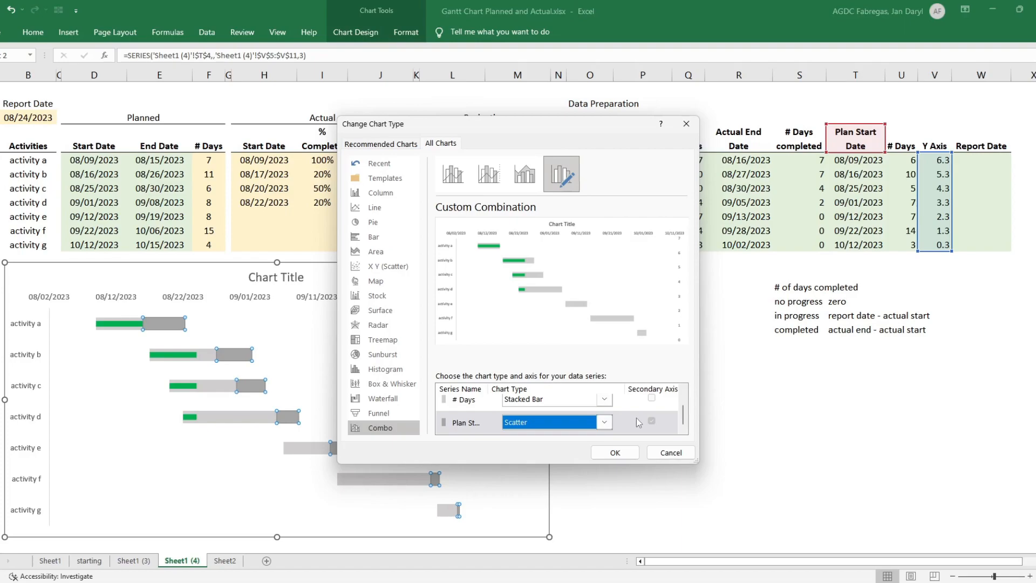
click(618, 450)
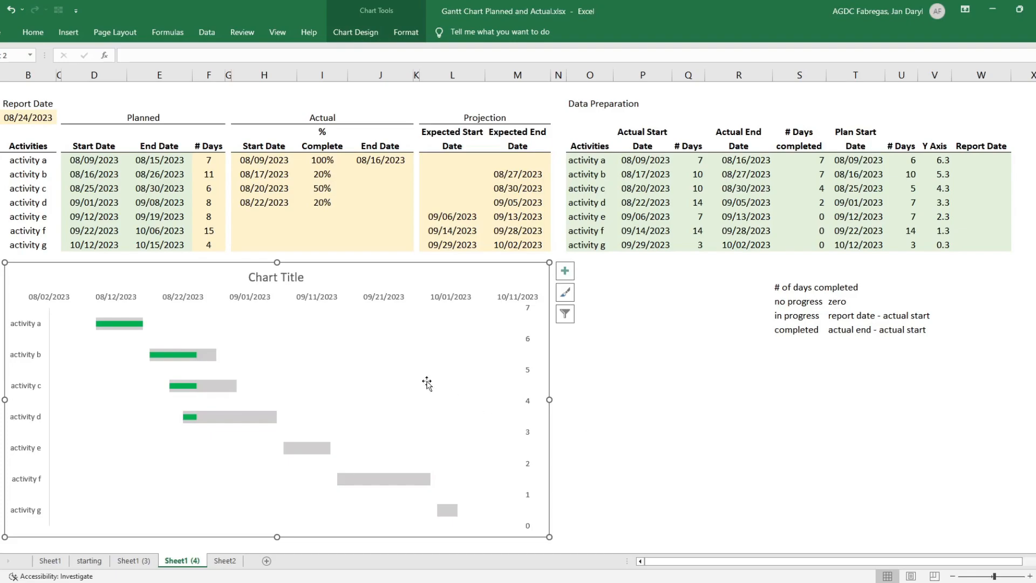
- Set the X values of the Plan Start Date series to the plan start dates in T5:T11 and apply the data source
right_click(409, 342)
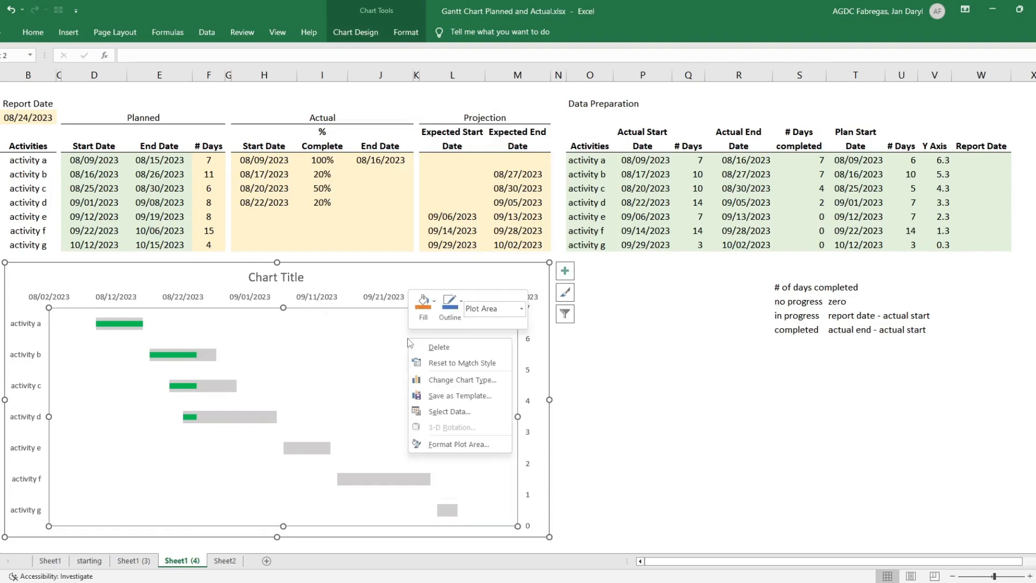
click(442, 411)
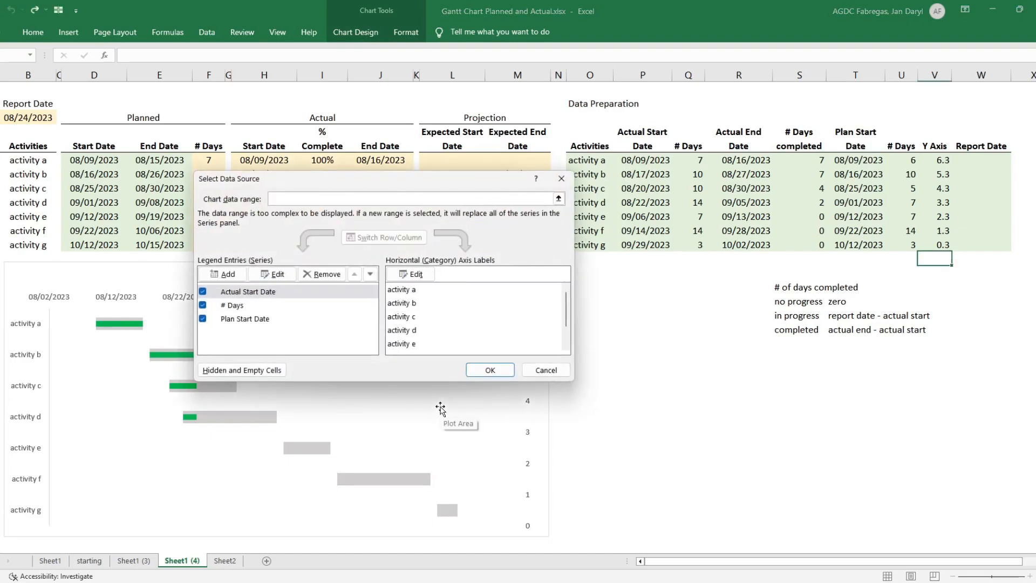
click(268, 320)
click(272, 274)
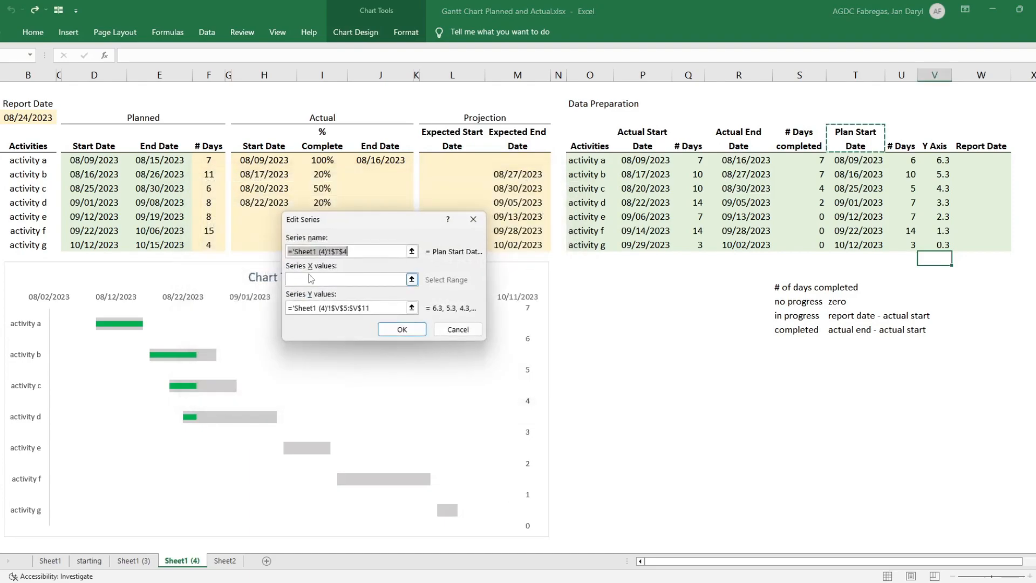
click(412, 280)
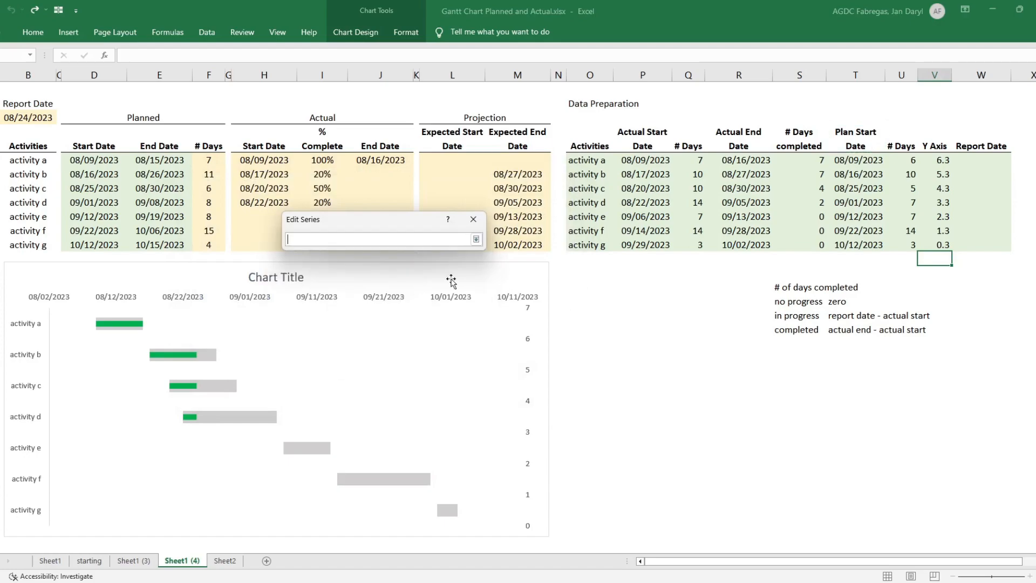
drag(857, 161, 872, 244)
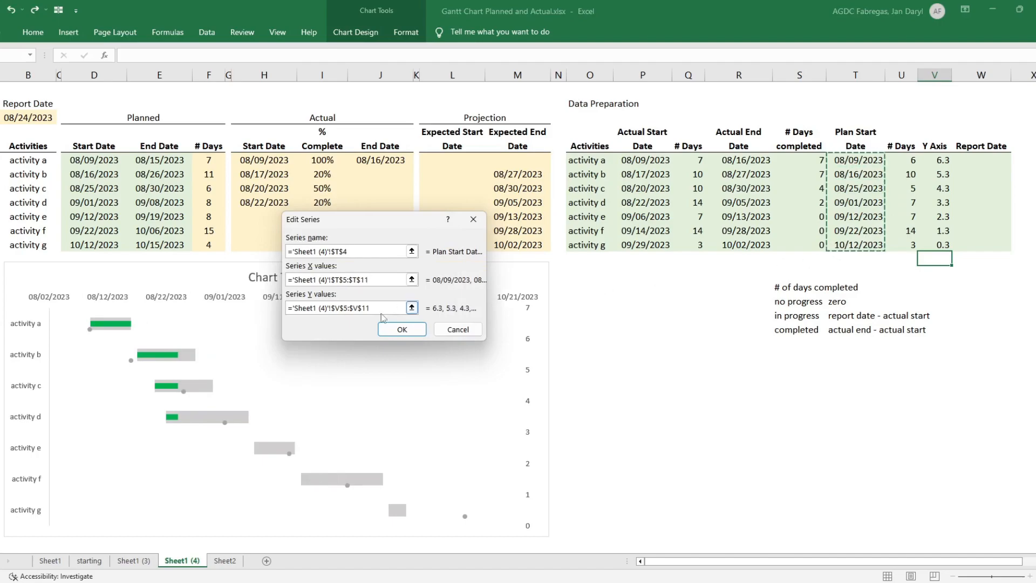
click(402, 329)
click(478, 368)
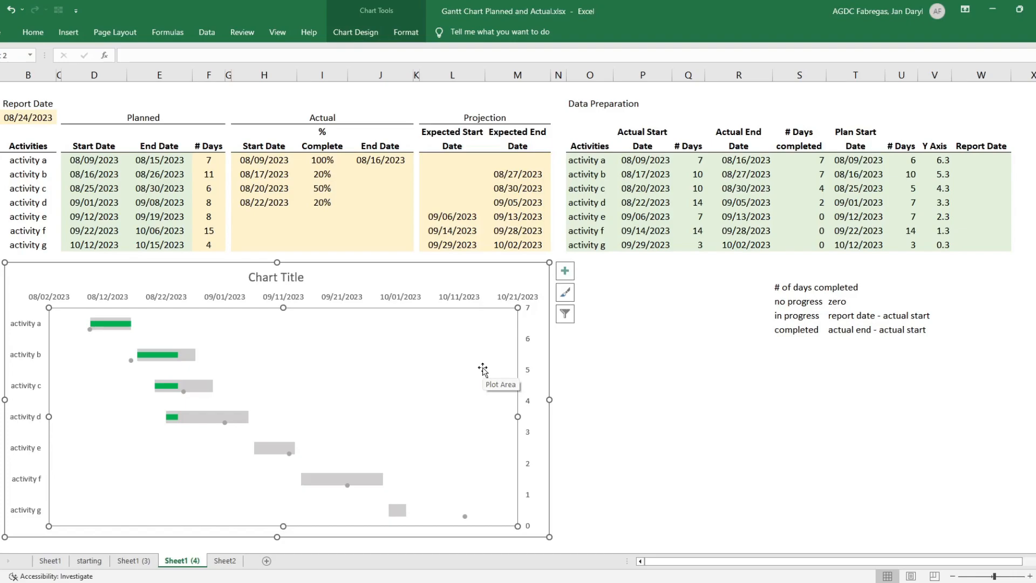
- Add error bars to the Plan Start Date scatter series and delete the vertical ones
click(90, 329)
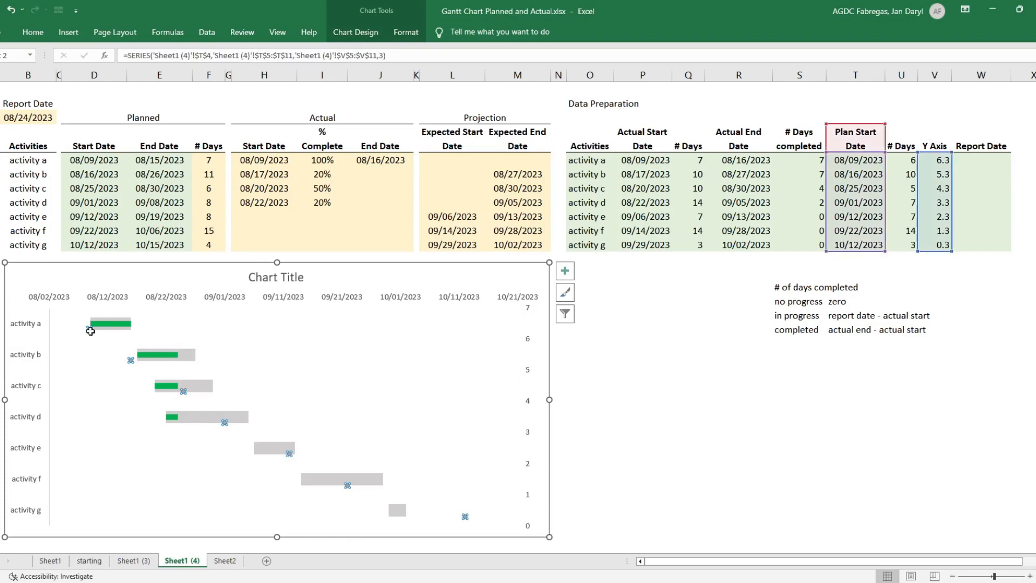
click(564, 272)
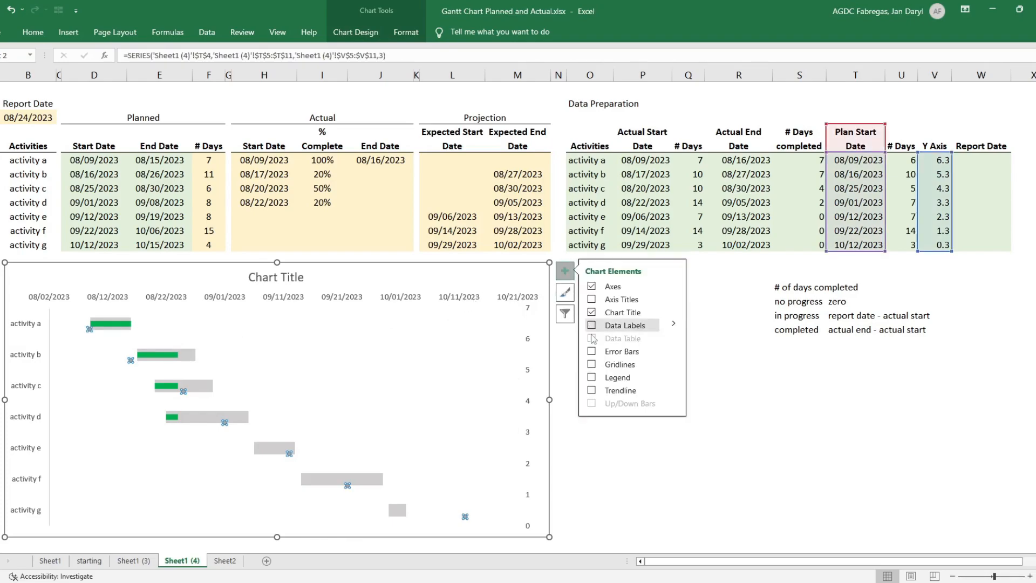
click(592, 351)
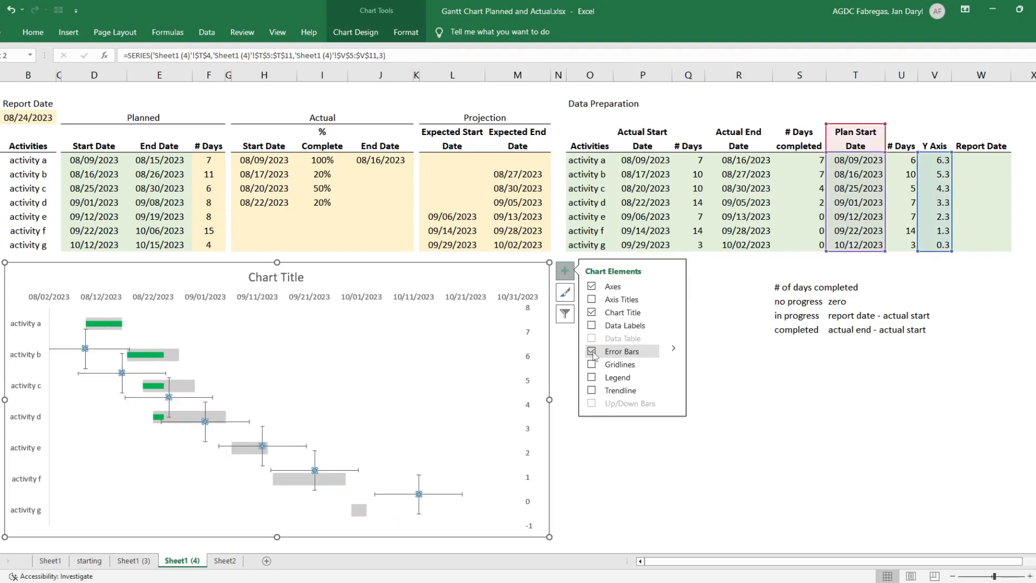
click(420, 481)
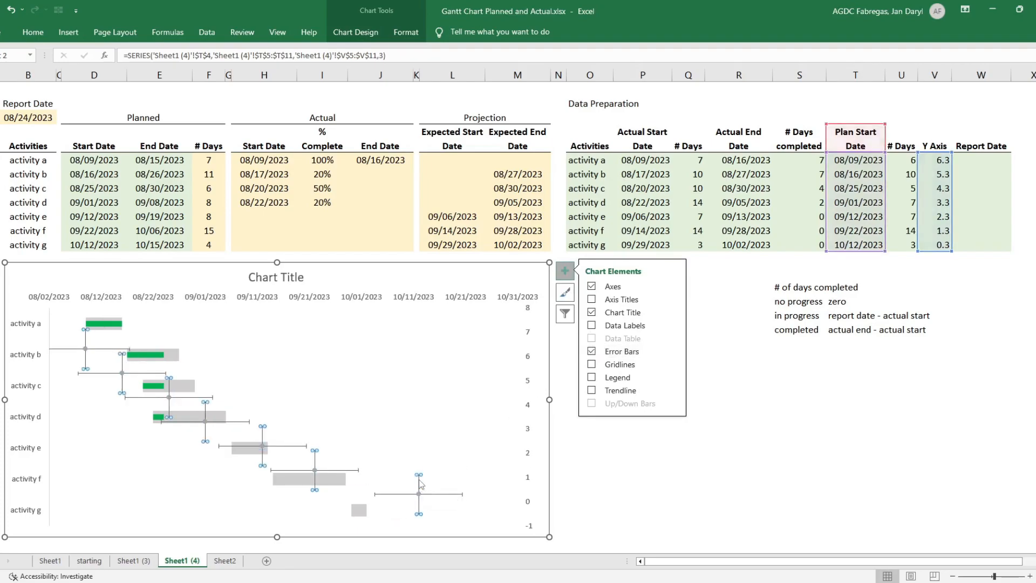
key(Delete)
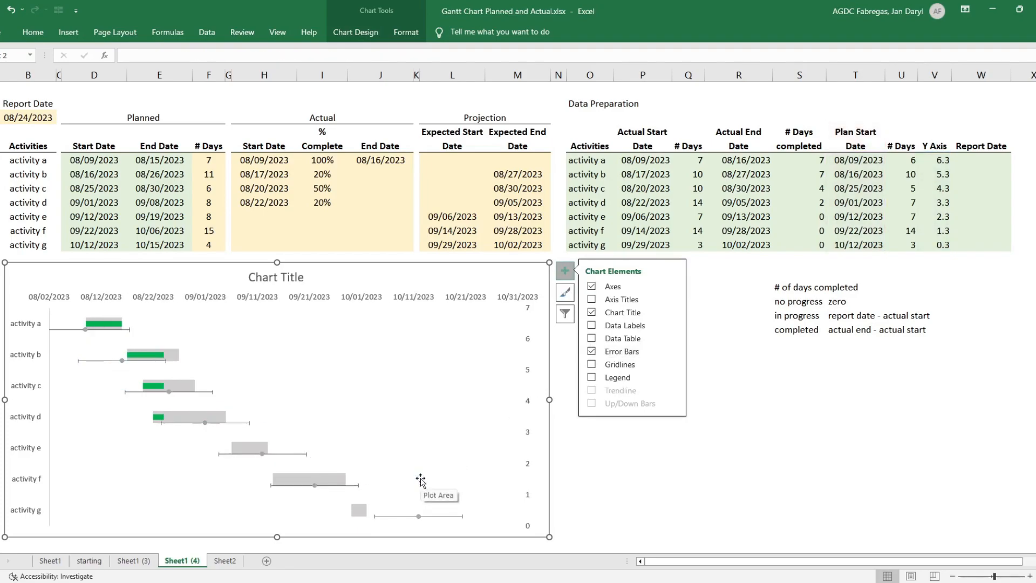
- Set the horizontal error bars of the Plan Start Date series to the Plus direction with the No Cap end style
click(207, 395)
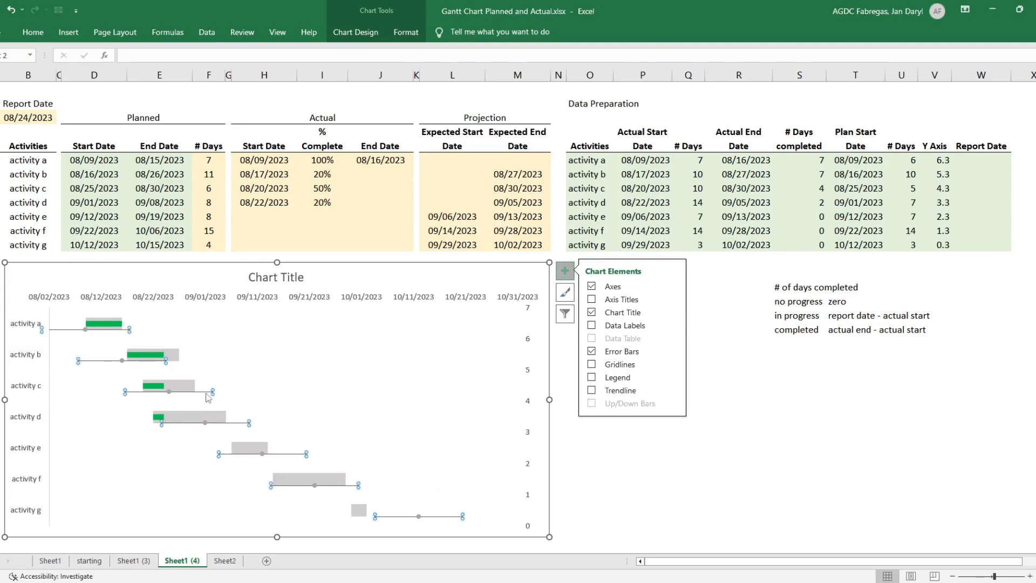
click(674, 351)
click(721, 401)
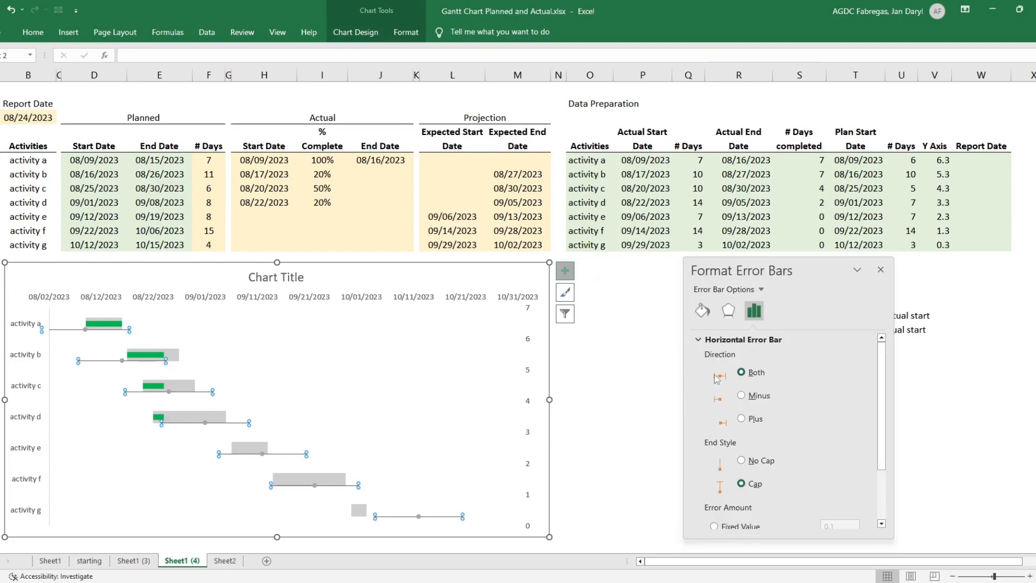
click(756, 418)
click(761, 461)
- Give the horizontal error bars a custom positive error value taken from the planned # Days range U5:U11
drag(886, 362, 886, 411)
click(734, 518)
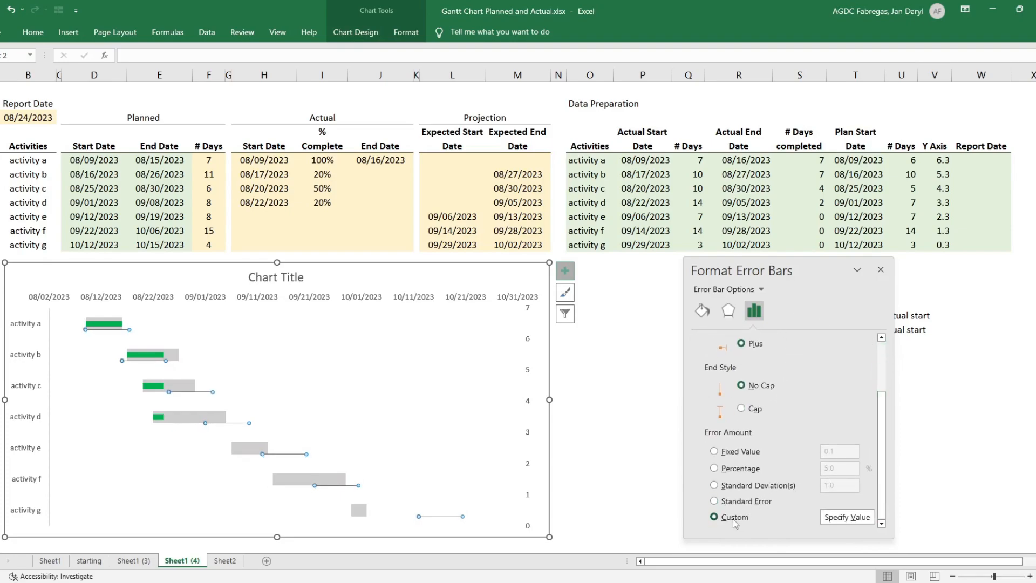
click(836, 518)
click(447, 267)
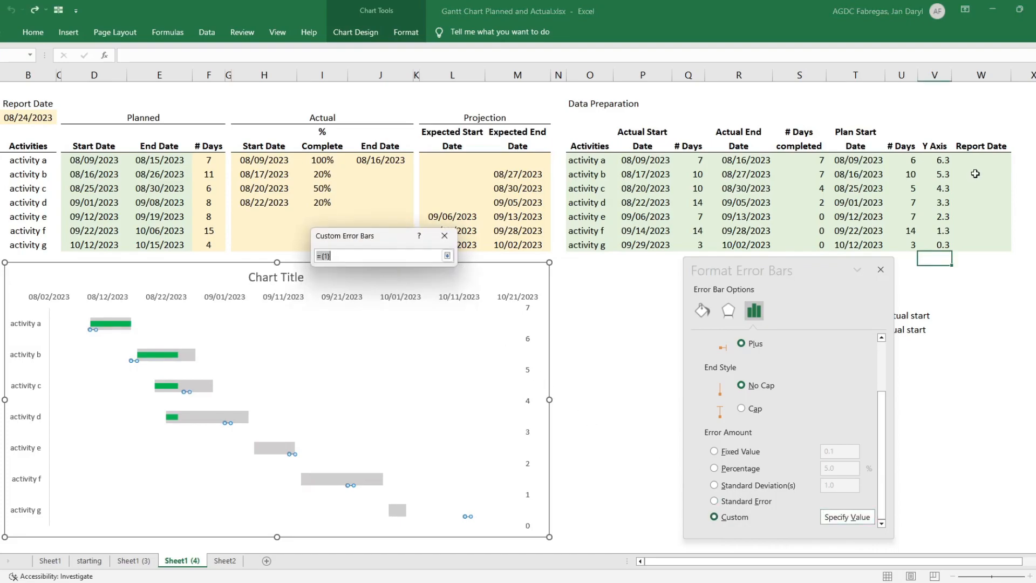
drag(908, 161, 905, 243)
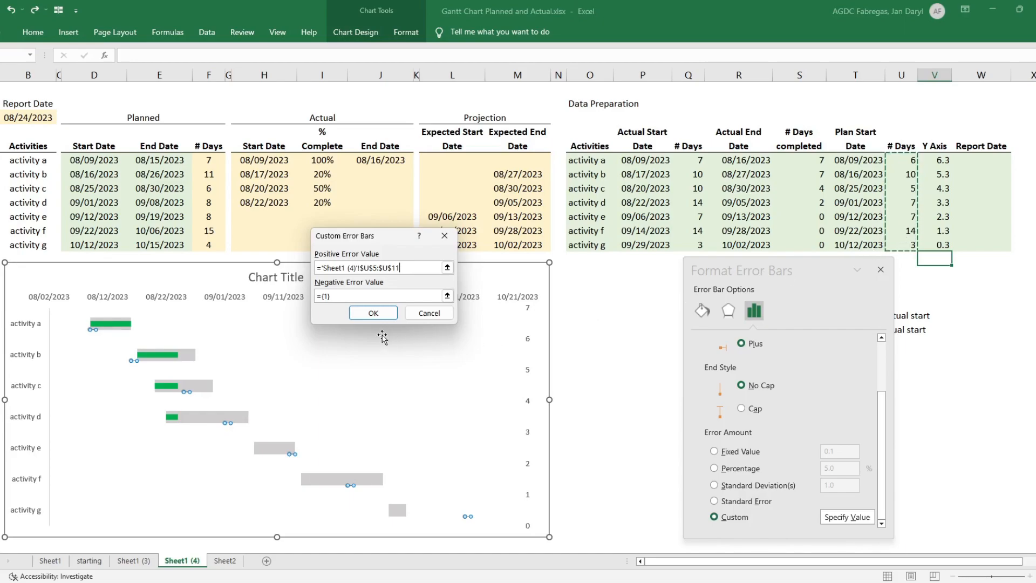
click(375, 313)
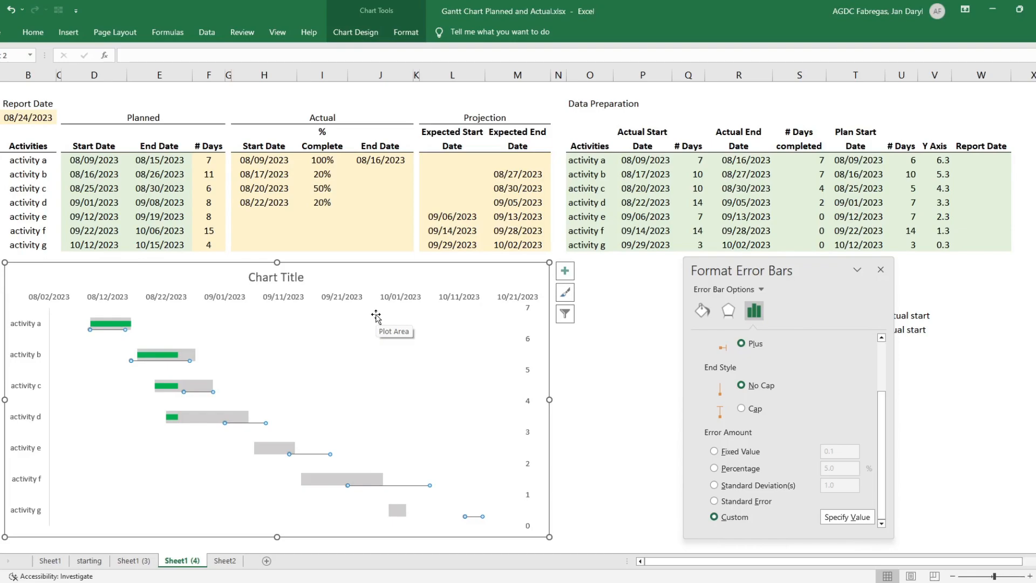
- Format the horizontal error bars with a 3 pt line width and the standard orange colour
click(702, 311)
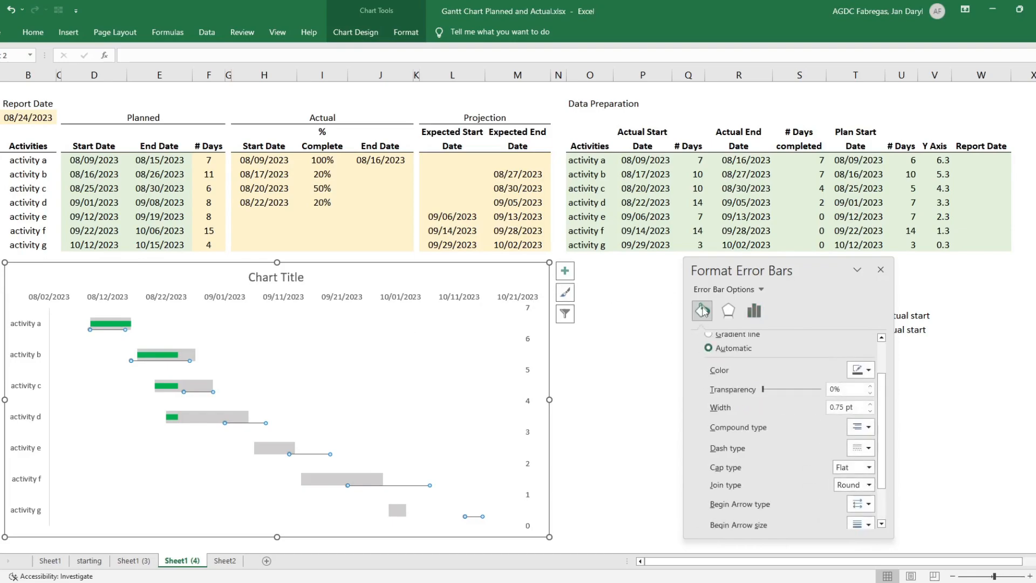
drag(857, 407, 795, 412)
text(3)
key(Return)
click(861, 369)
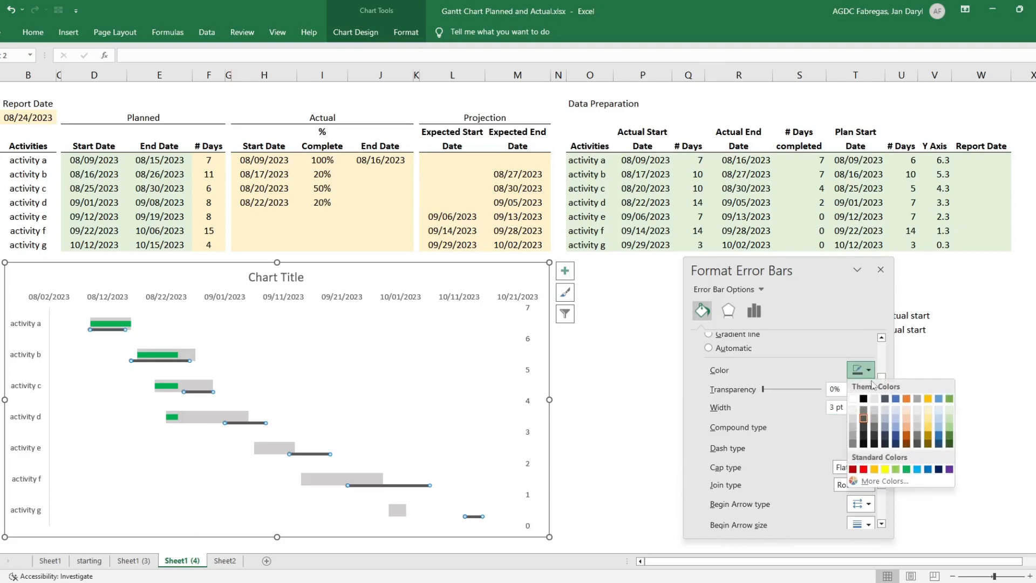
click(875, 469)
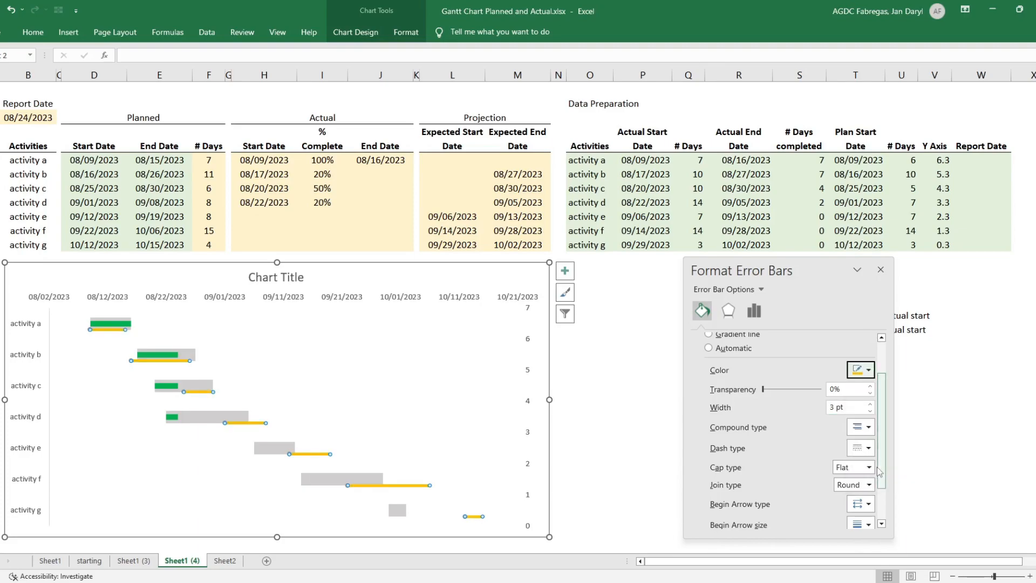
click(560, 358)
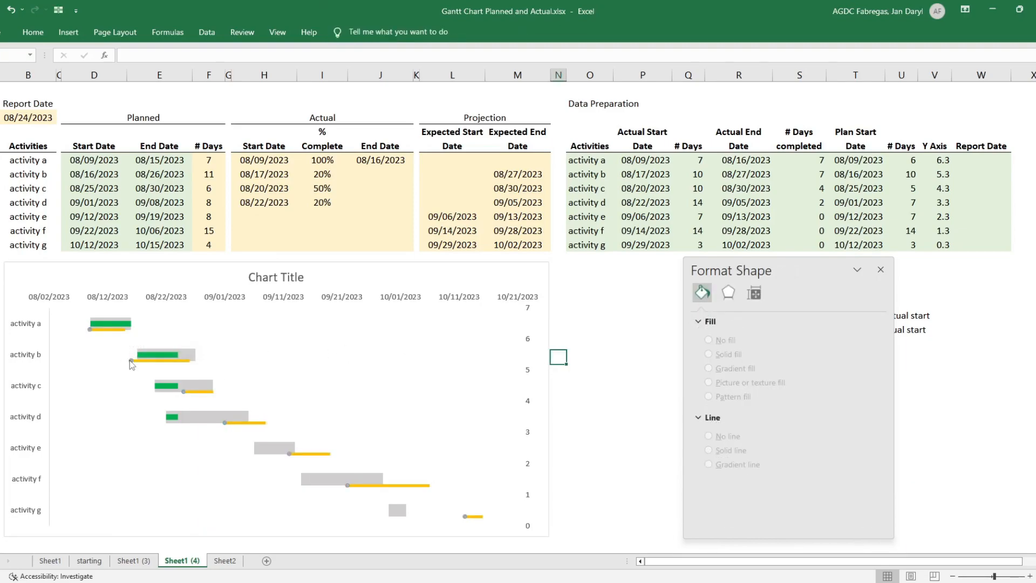
- Set the marker option of the Plan Start Date series to None and close the series formatting
click(90, 329)
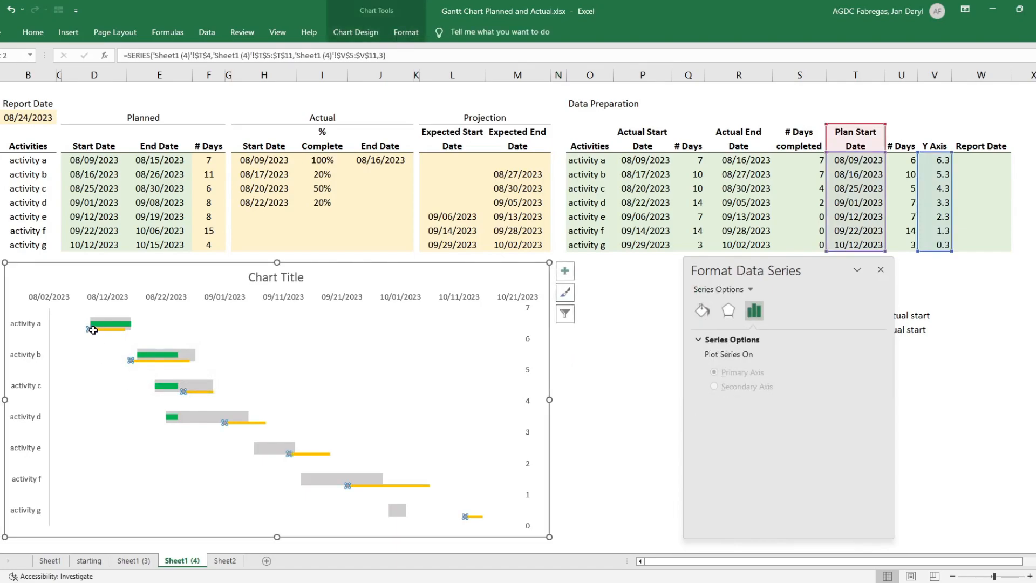
click(701, 312)
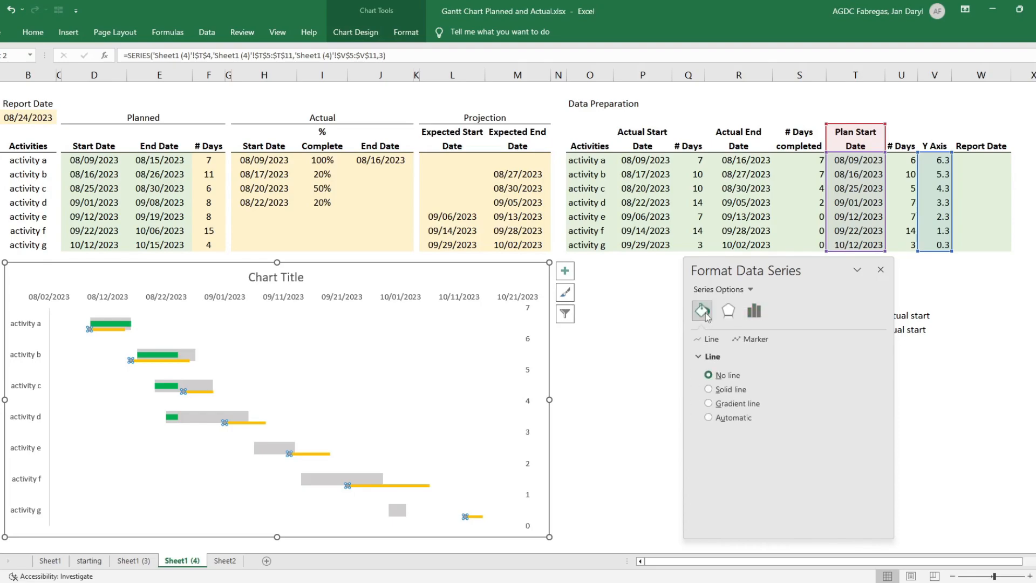
click(753, 339)
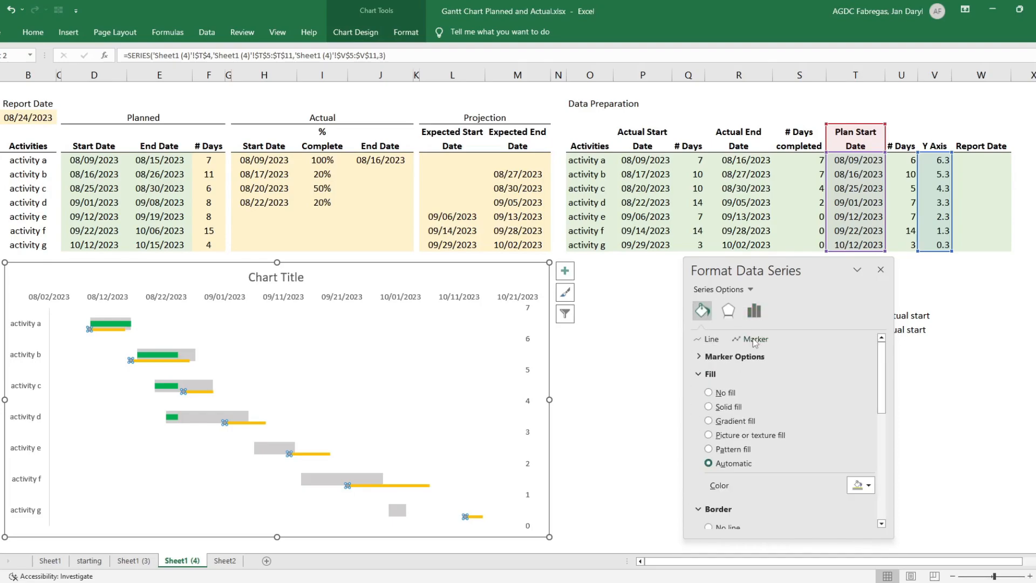
click(739, 357)
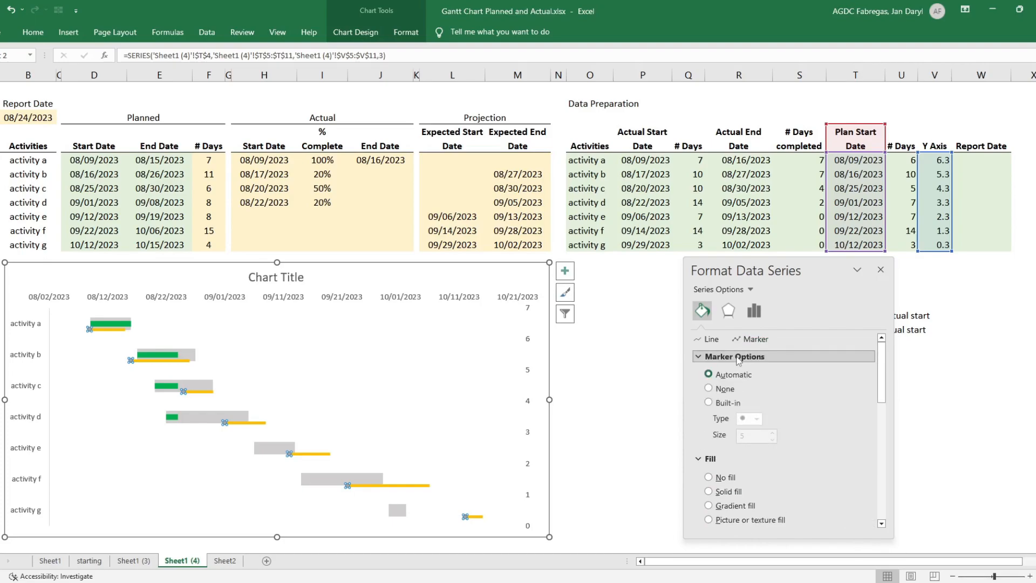
click(727, 389)
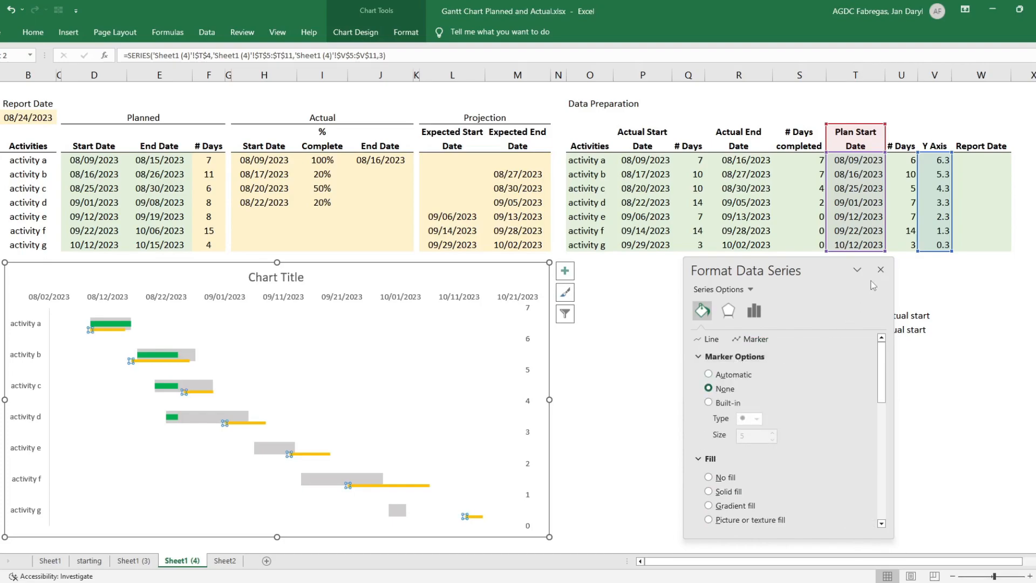
click(881, 269)
click(662, 356)
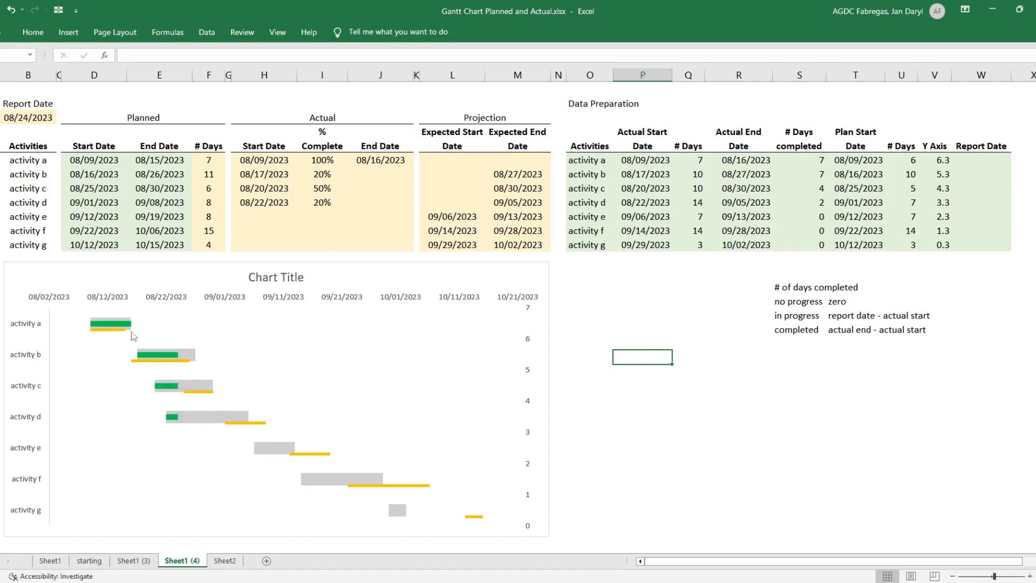
mouse_move(131, 331)
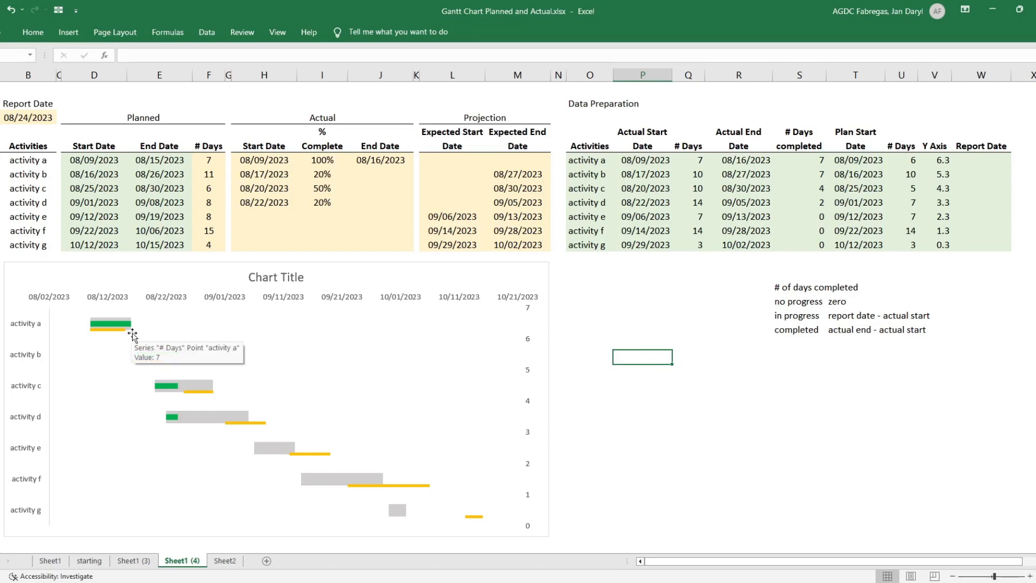
mouse_move(194, 386)
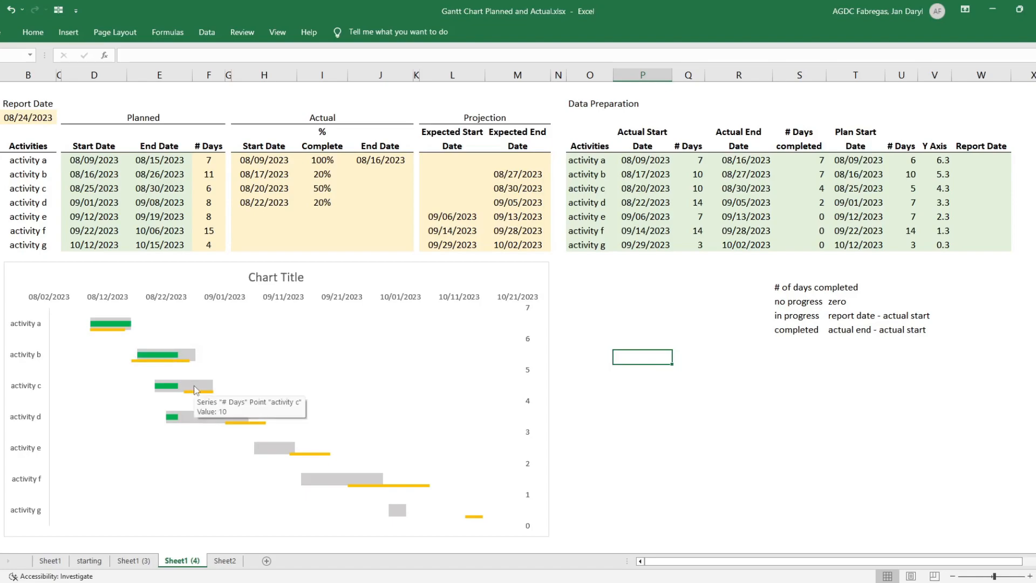
mouse_move(240, 421)
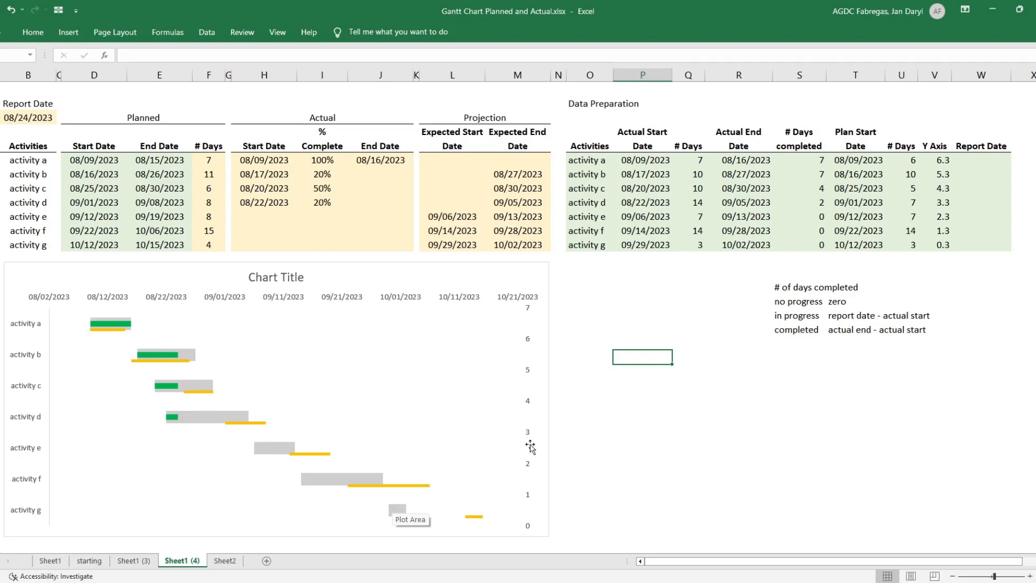
- Fill the Report Date column W5:W11 with the formula =$B$3 referring to the report date cell
click(970, 160)
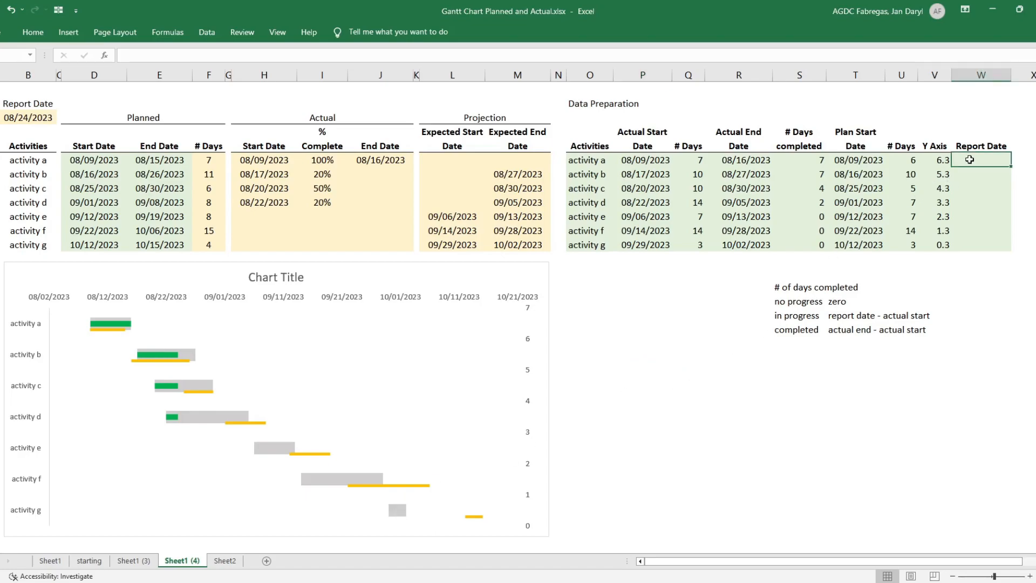
text(=)
click(39, 116)
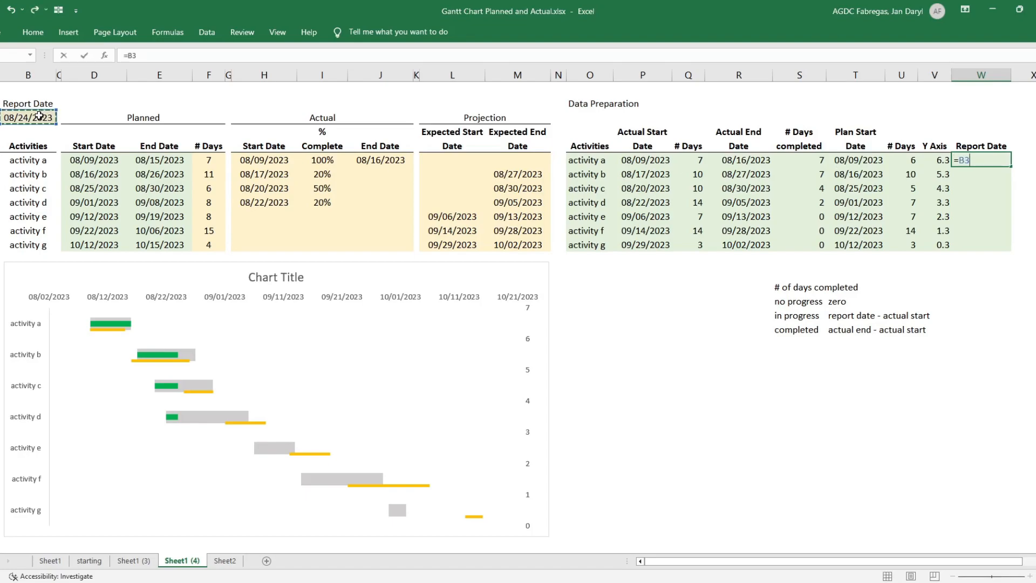
key(Return)
click(981, 159)
drag(1010, 166, 1012, 248)
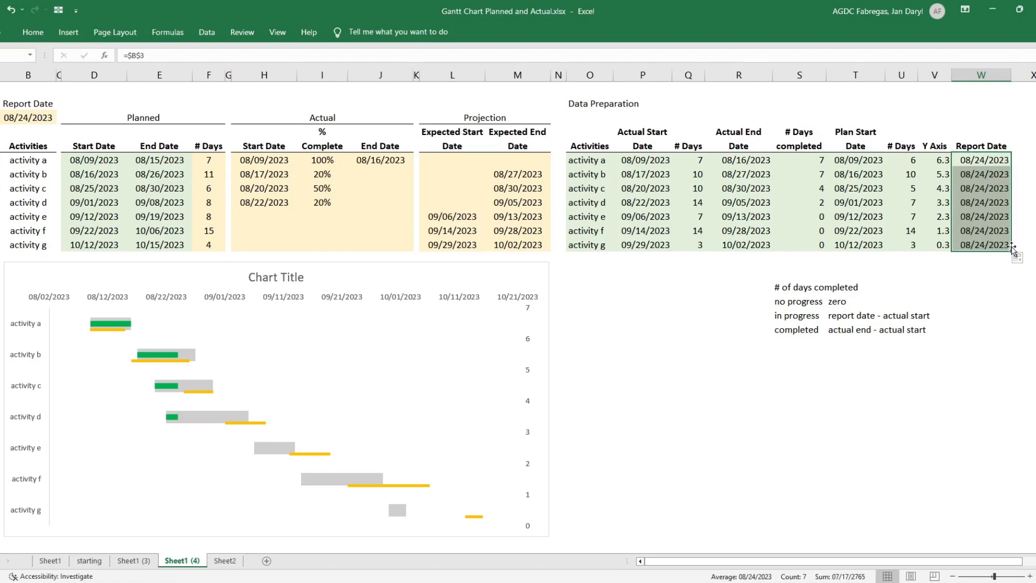
- Add a new chart data series and take its name from the Report Date header in cell W4
click(421, 335)
right_click(421, 334)
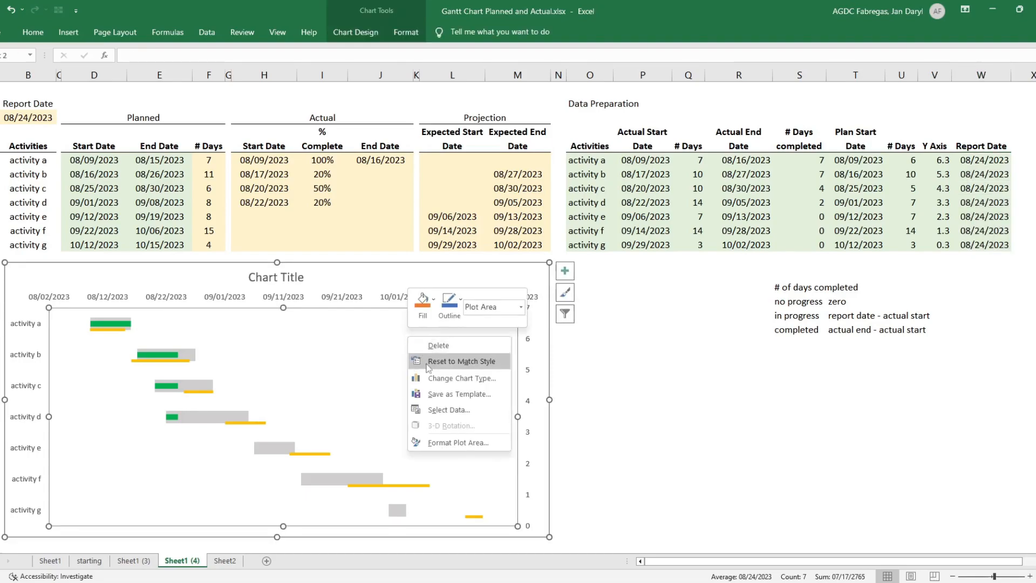
click(437, 409)
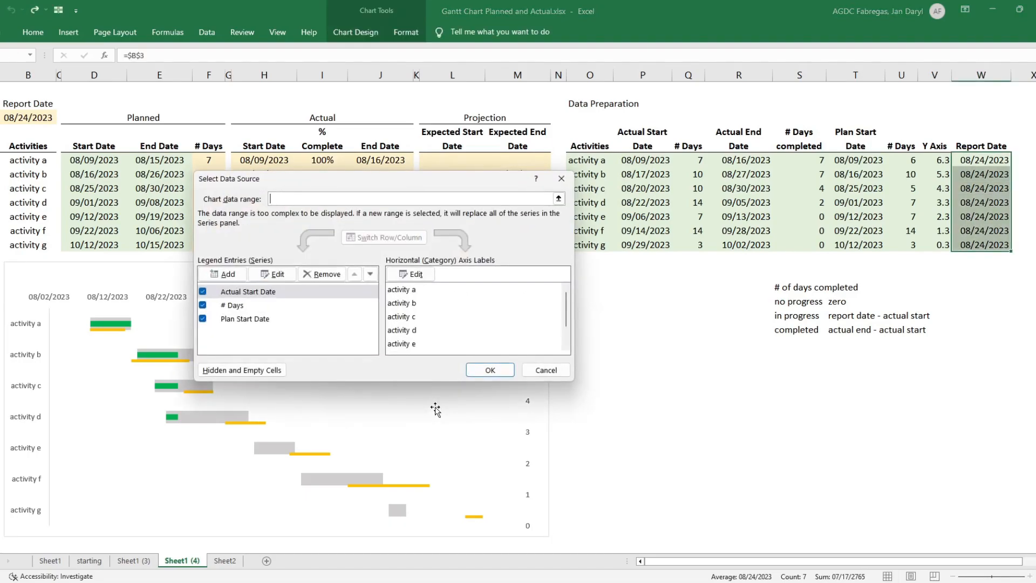
click(223, 274)
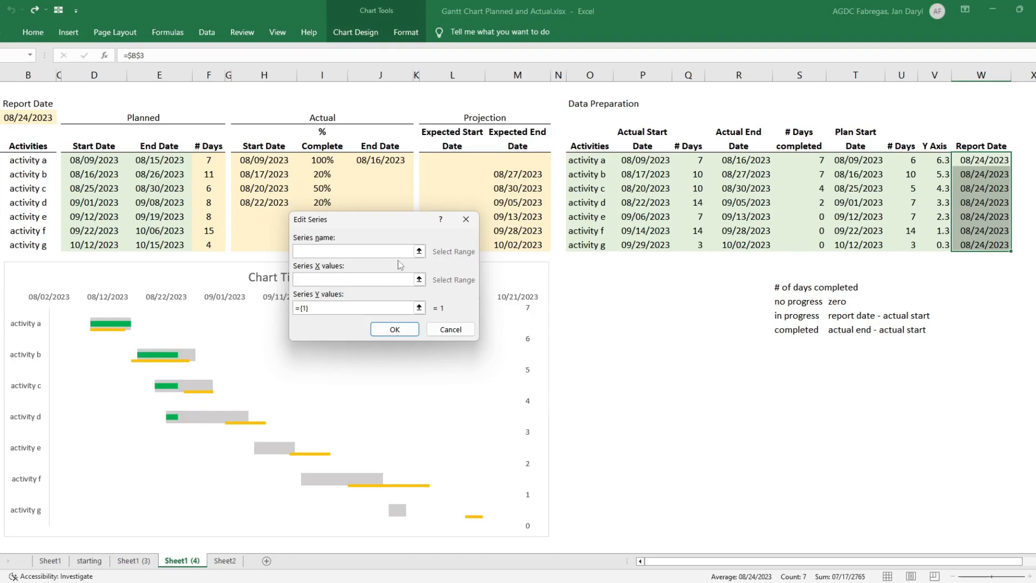
click(419, 251)
click(971, 147)
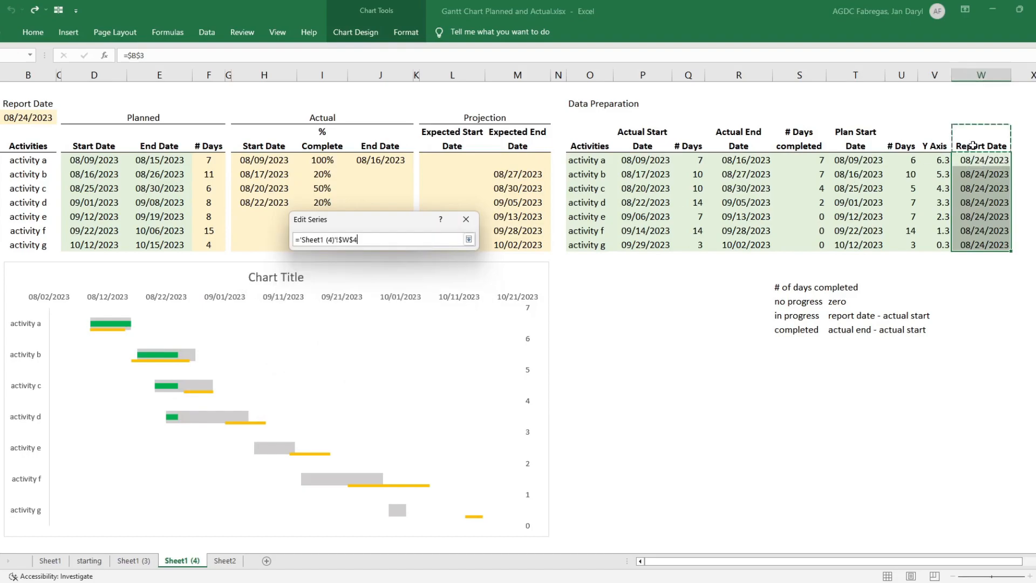
key(Return)
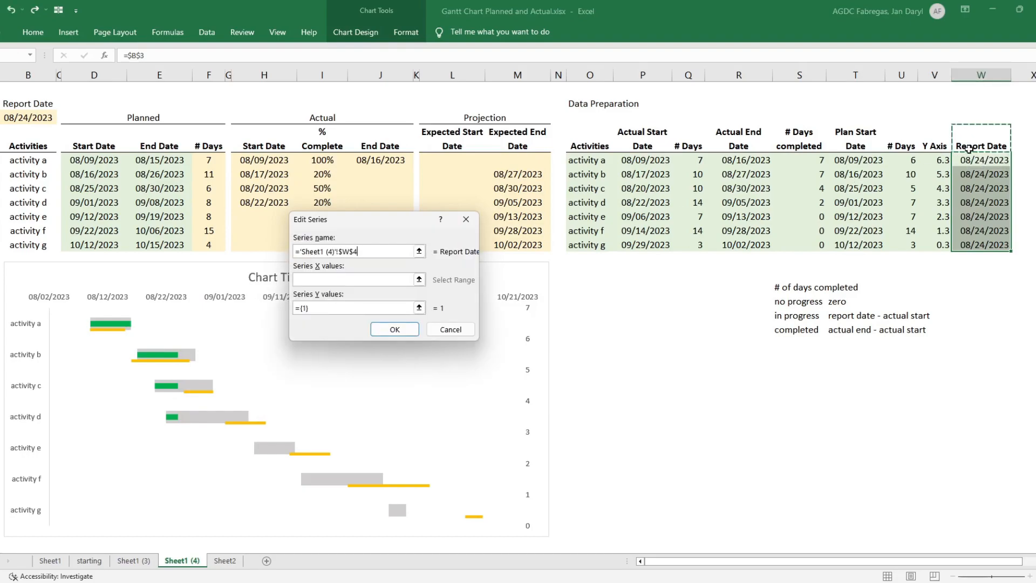
- Set the new series' X values to W5:W11 and Y values to V5:V11, and confirm the data source
click(419, 279)
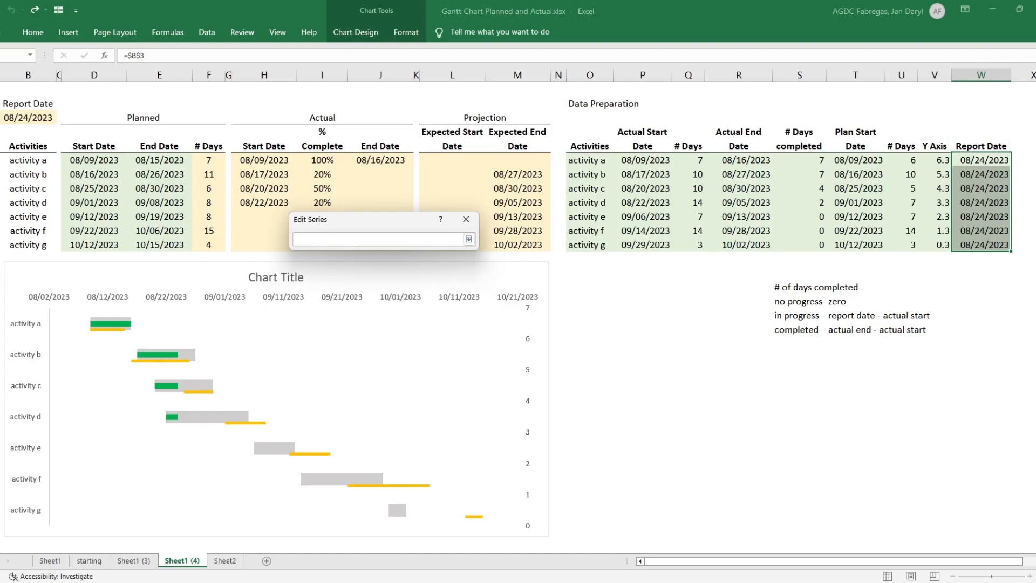
drag(994, 164, 983, 246)
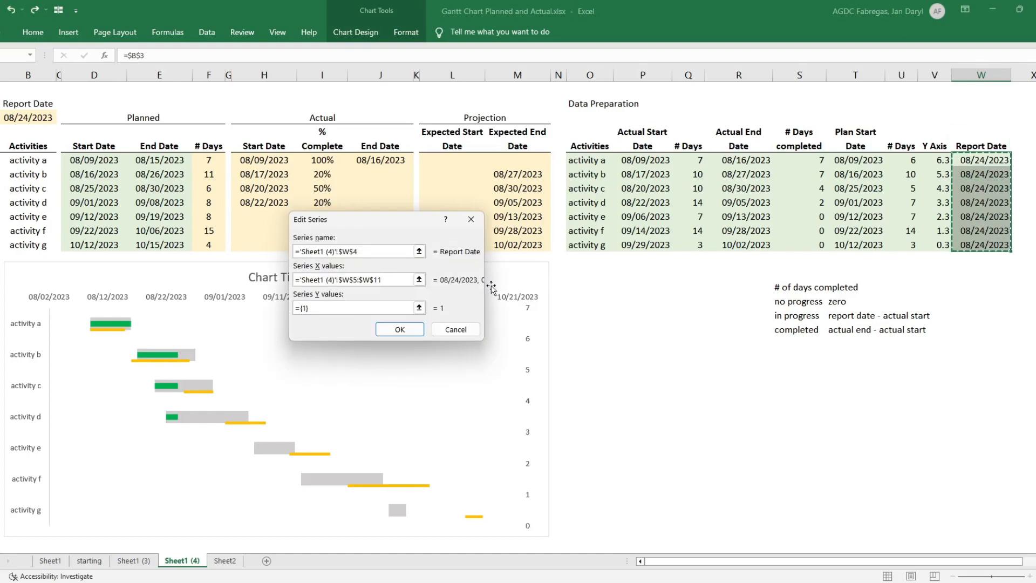
click(419, 307)
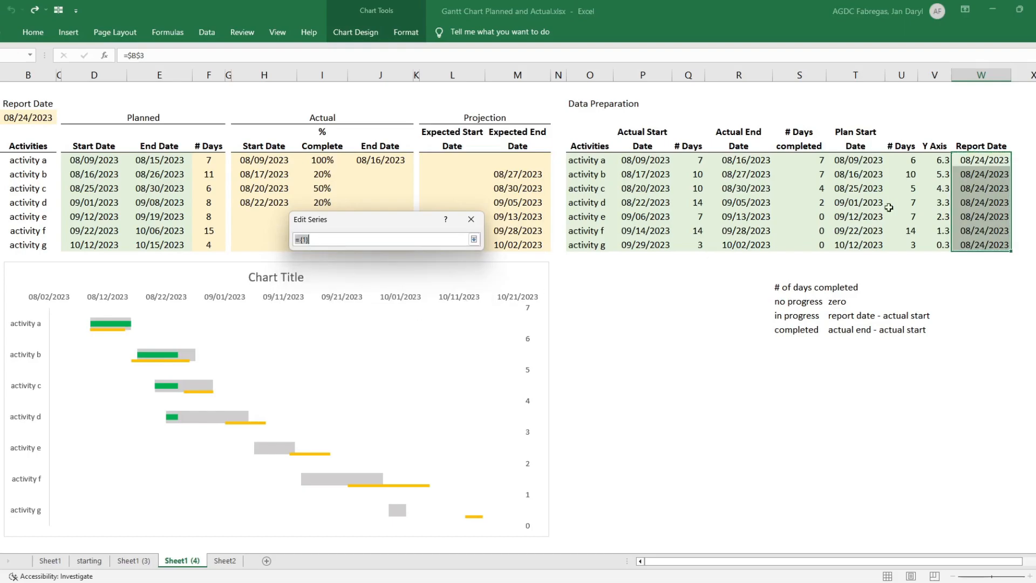
drag(939, 164, 938, 239)
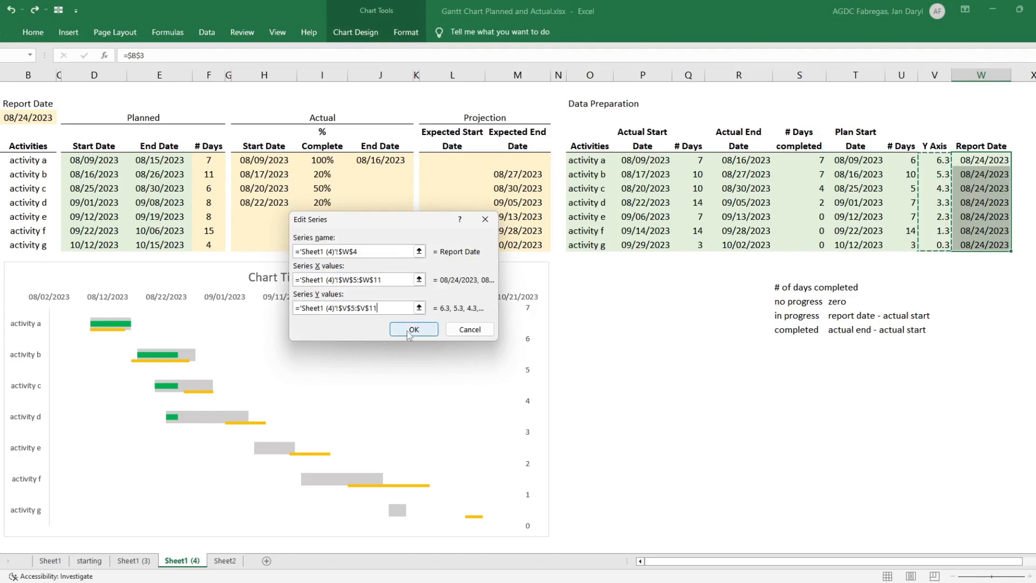
click(406, 328)
click(484, 368)
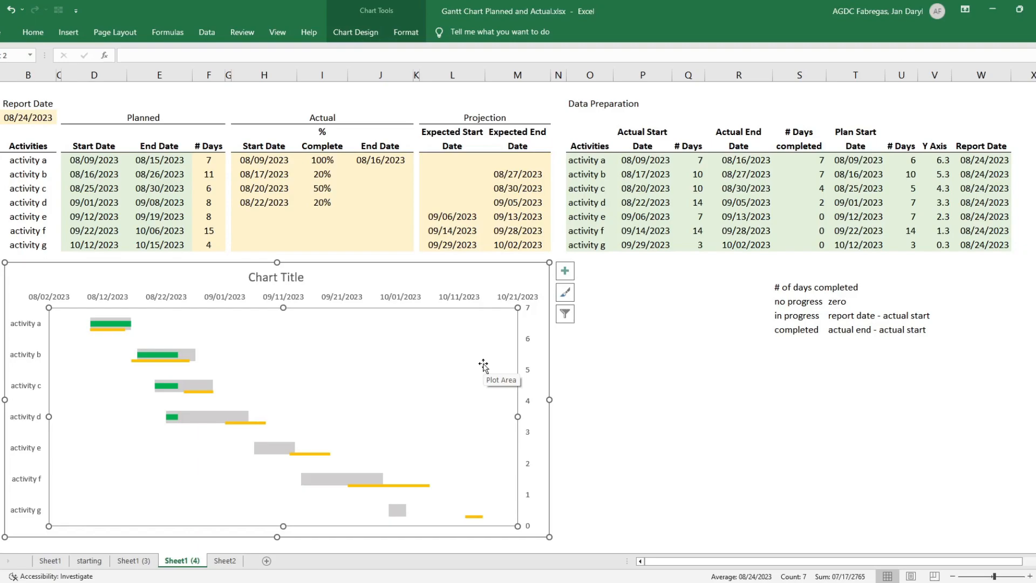
- Format the Report Date series with a solid black line at 40% transparency
right_click(514, 318)
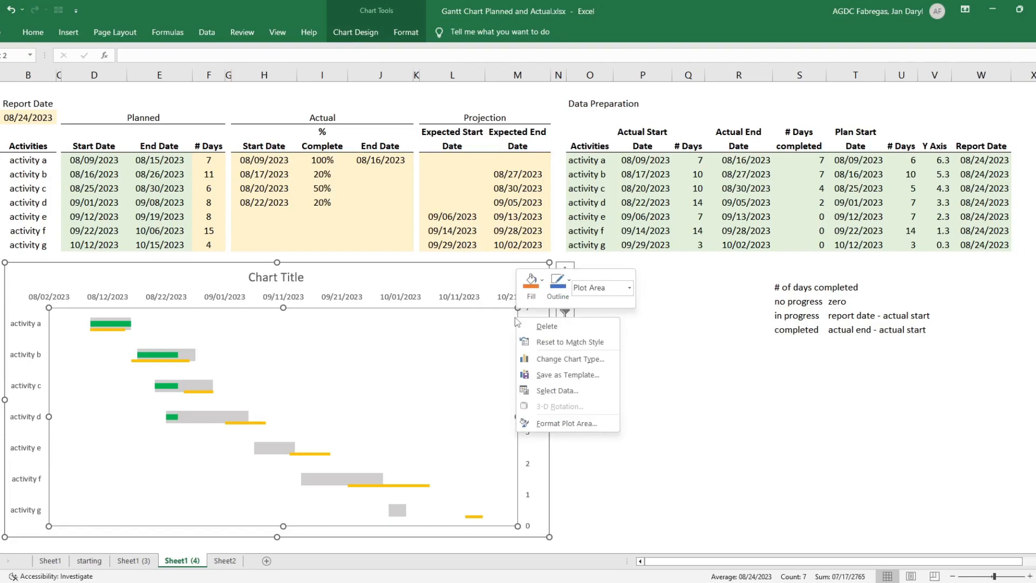
click(556, 425)
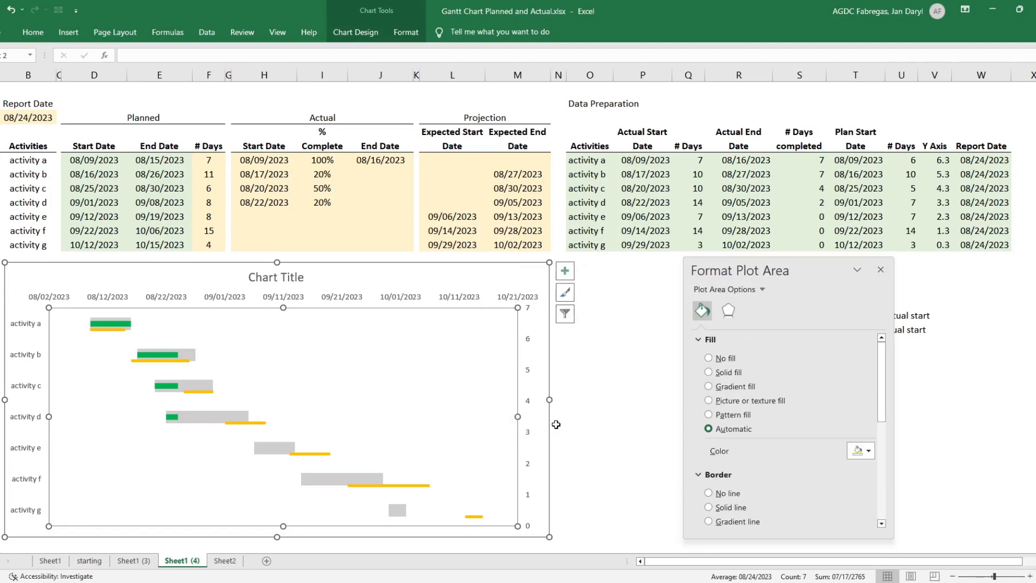
click(763, 291)
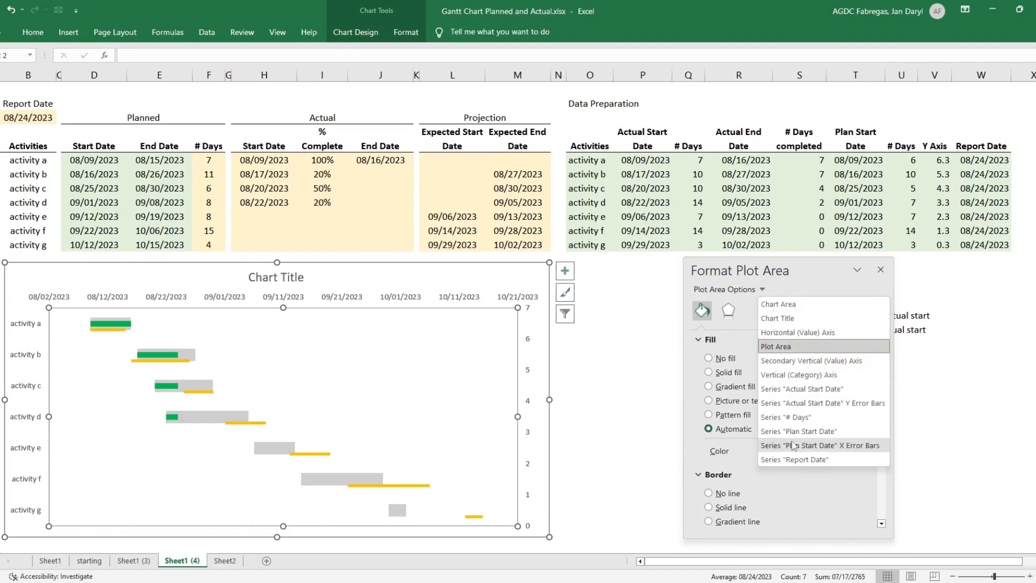
click(791, 460)
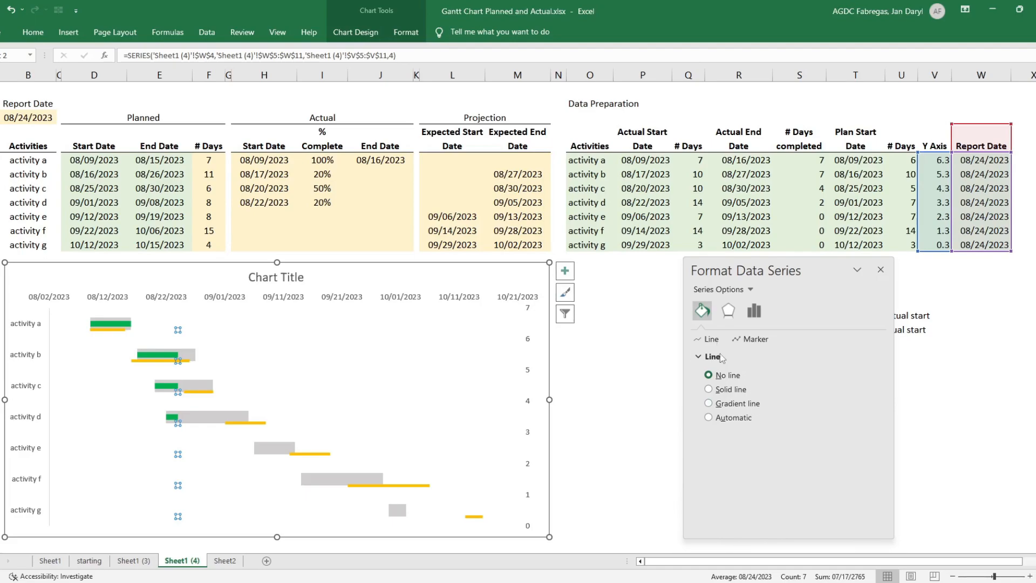
click(726, 391)
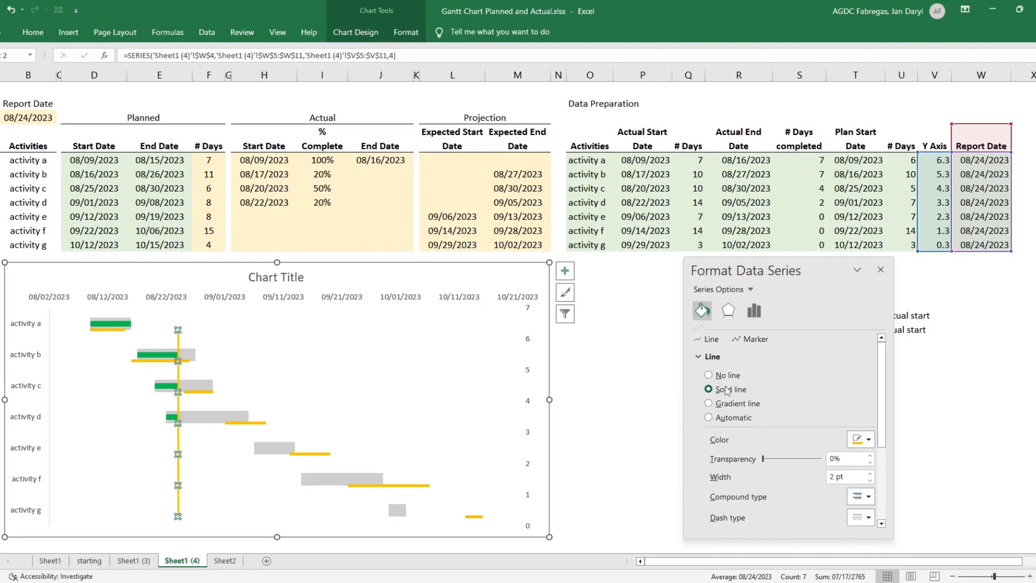
click(866, 441)
click(865, 468)
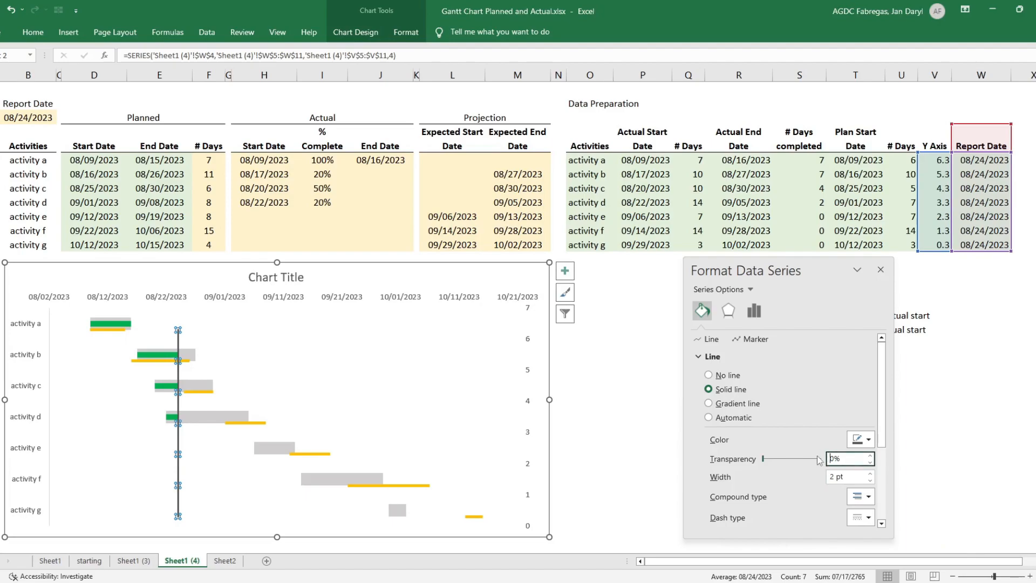
text(4)
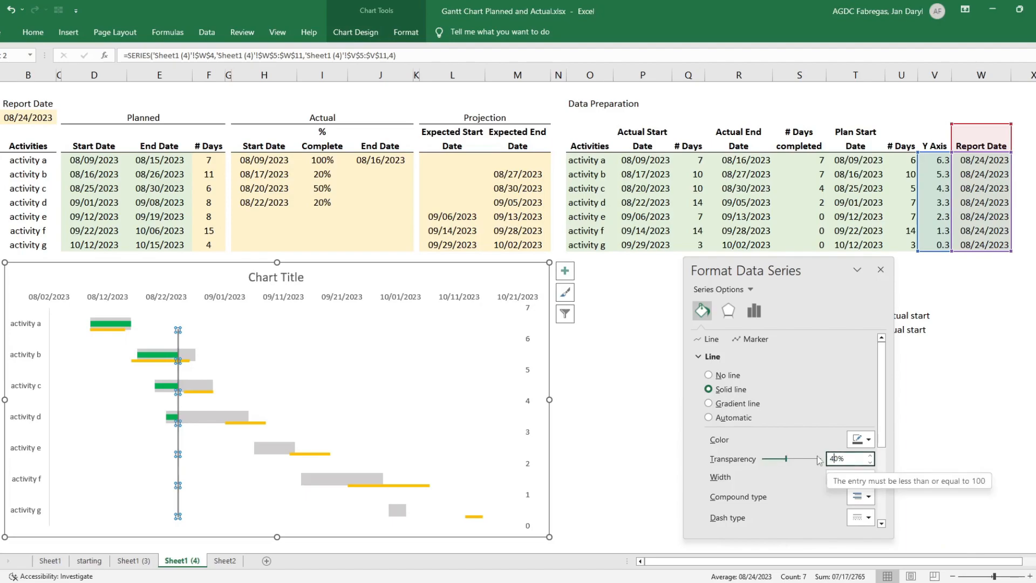
click(856, 475)
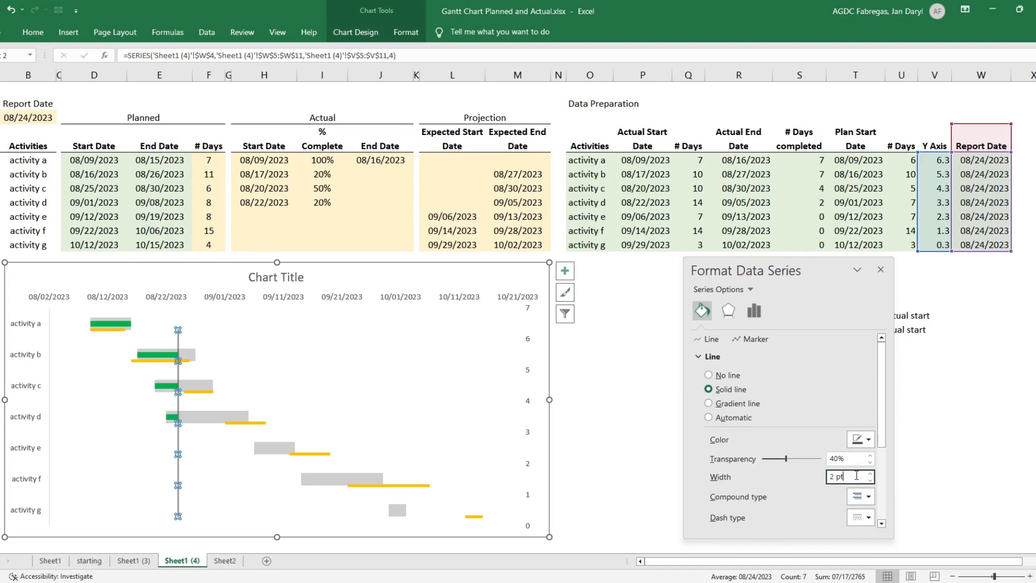
- Give the Report Date line an arrowhead at its beginning and the Dash dash type
scroll(857, 477, down, 1)
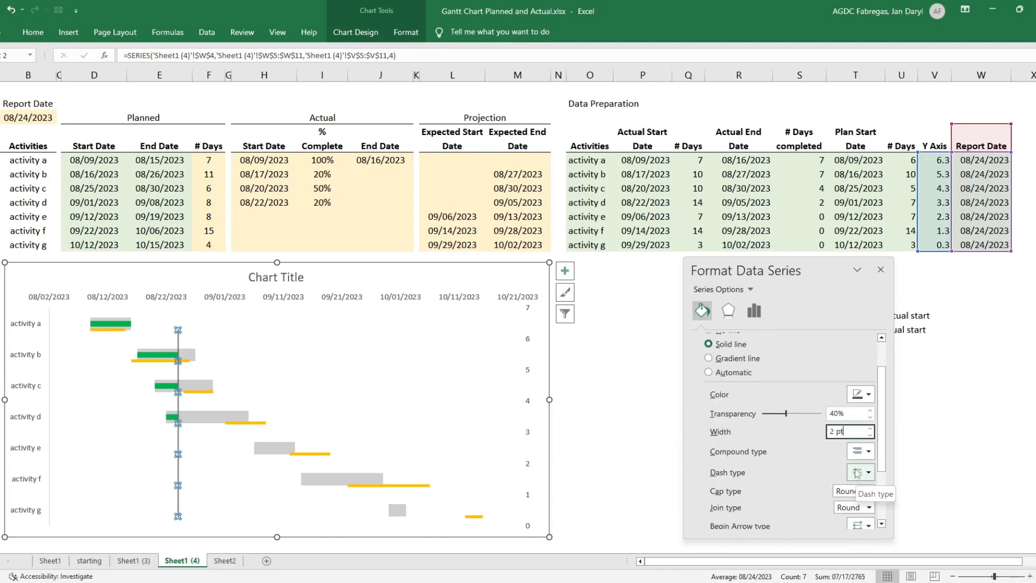
scroll(858, 476, down, 2)
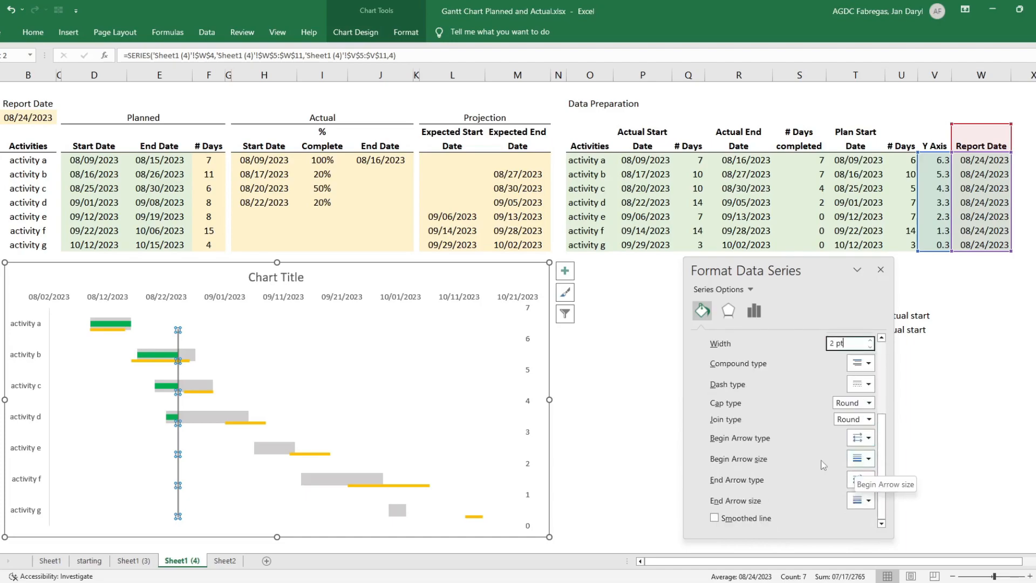
click(857, 438)
click(880, 463)
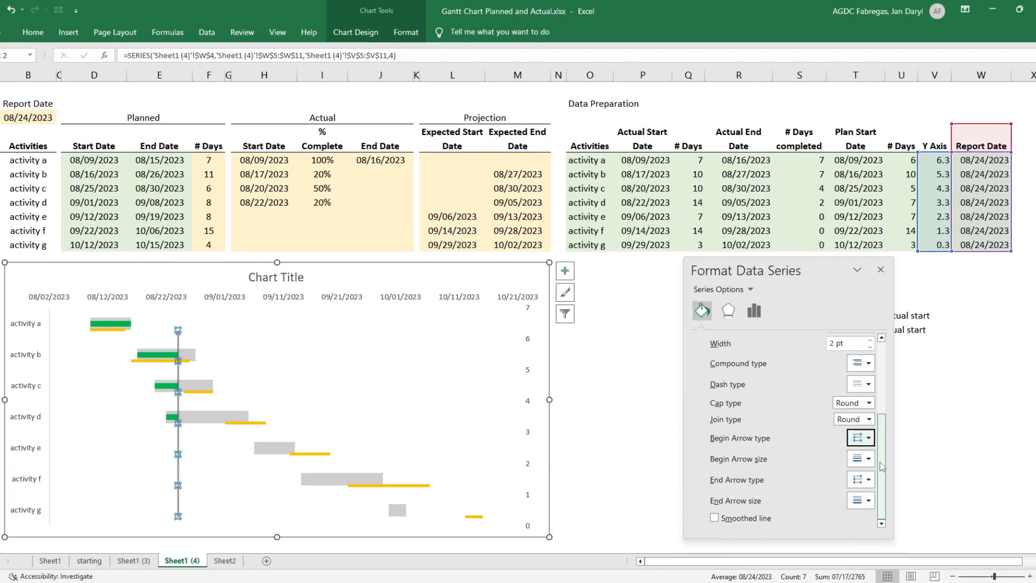
click(867, 385)
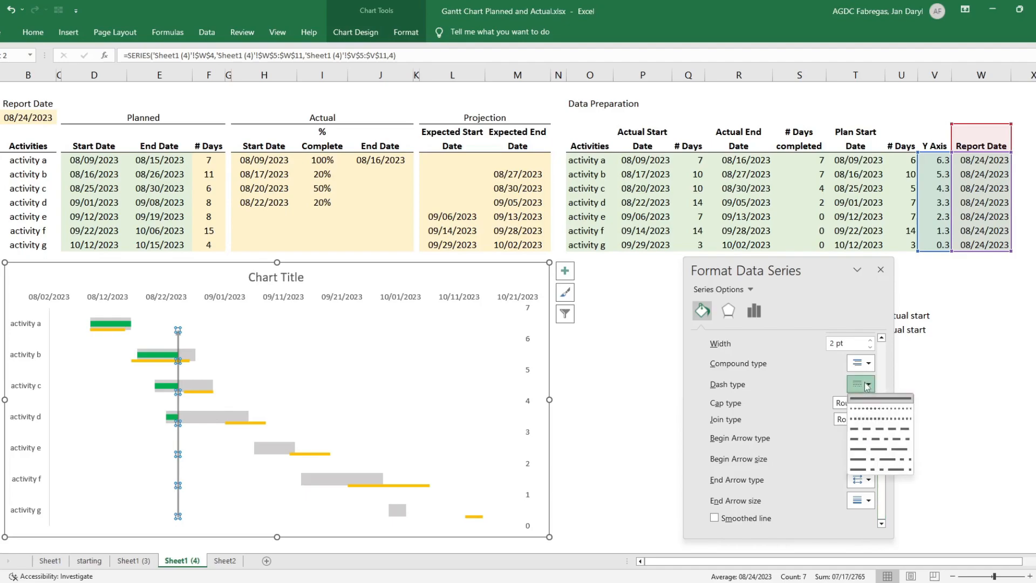
click(867, 429)
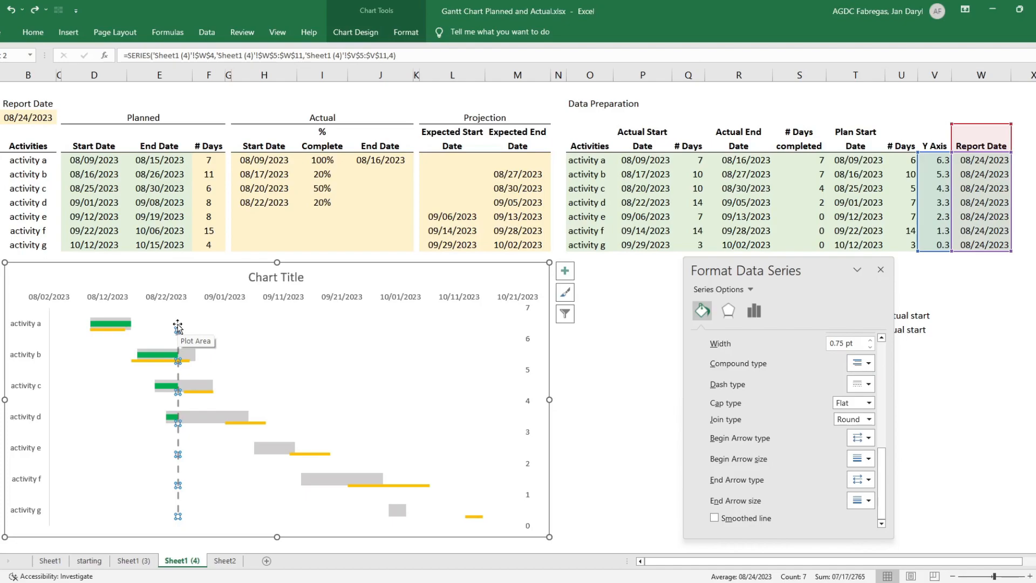
- Add a data label to the uppermost point of the Report Date line, at activity a
click(177, 328)
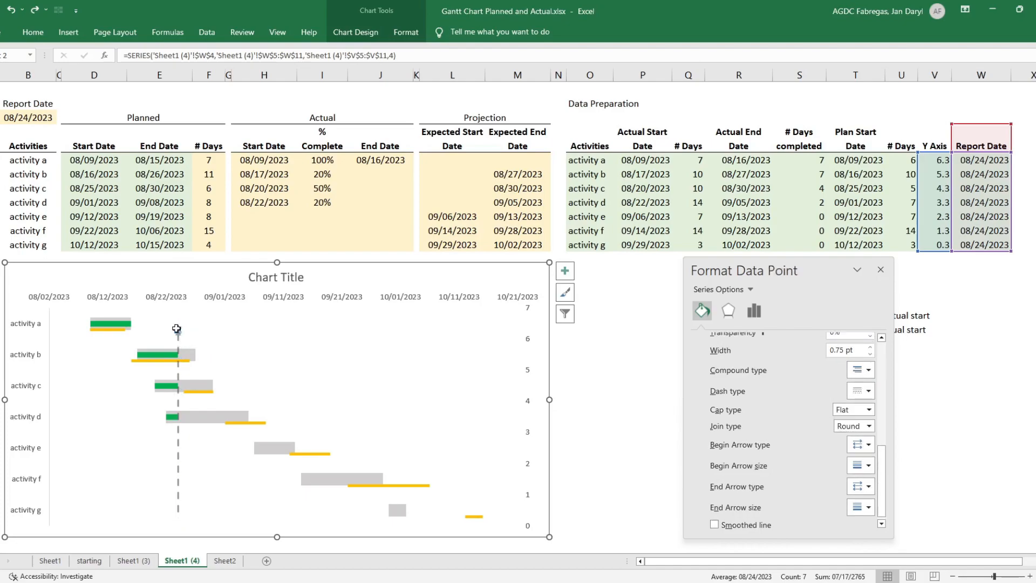
right_click(177, 328)
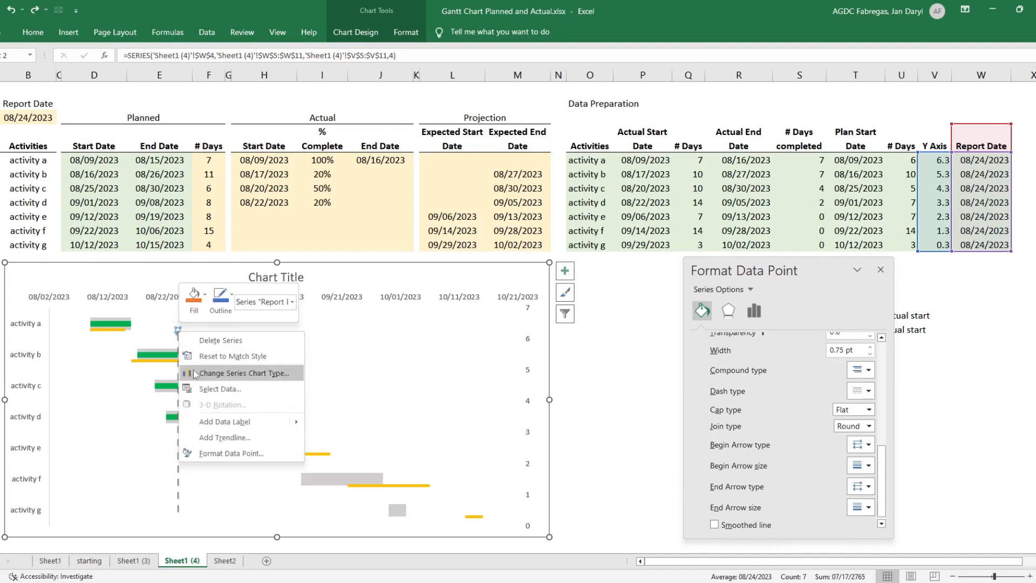
click(215, 420)
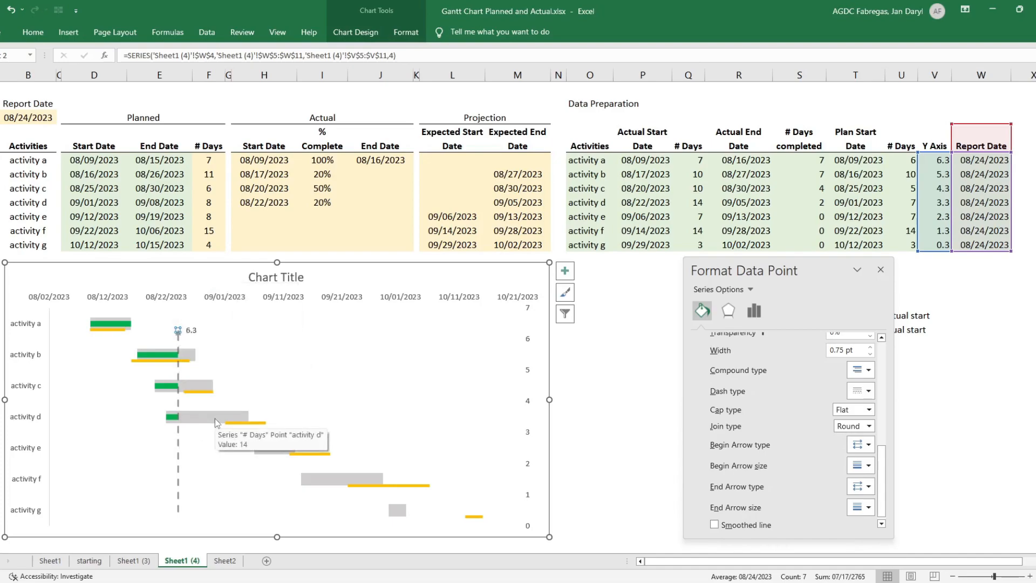
- Make the data label show the series name and X value, without the Y value and leader lines
click(197, 333)
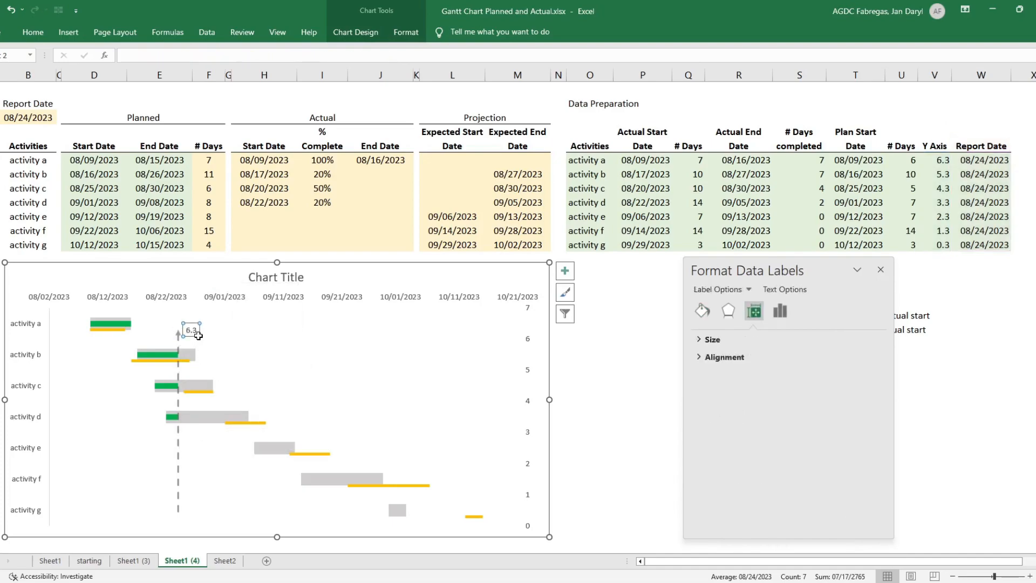
click(198, 335)
click(783, 312)
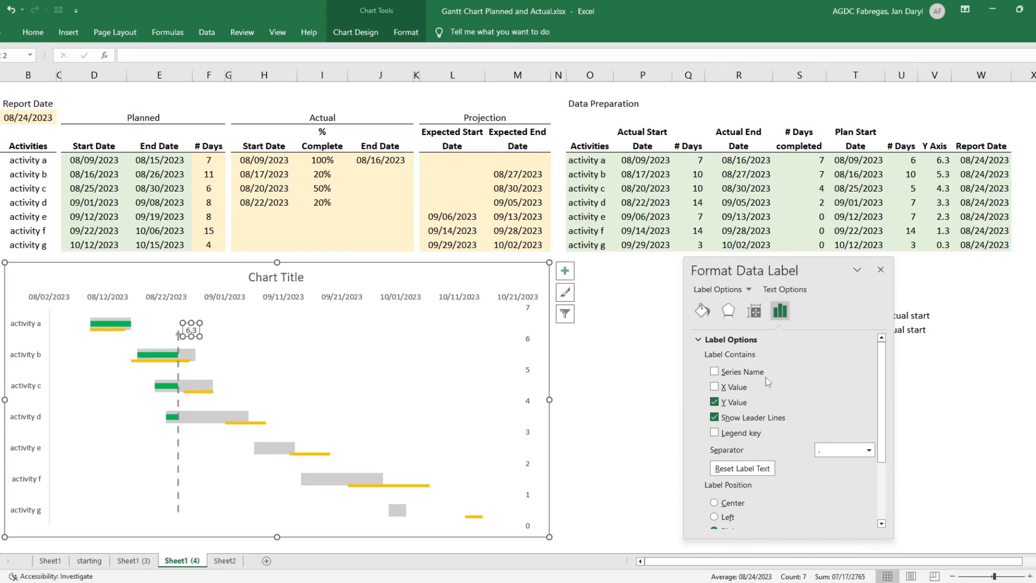
click(715, 387)
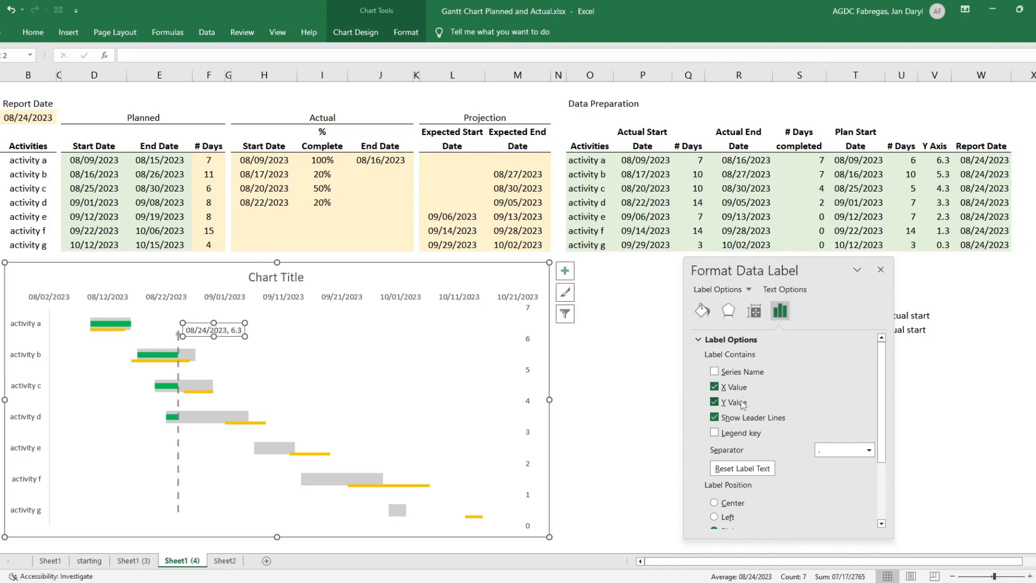
click(743, 404)
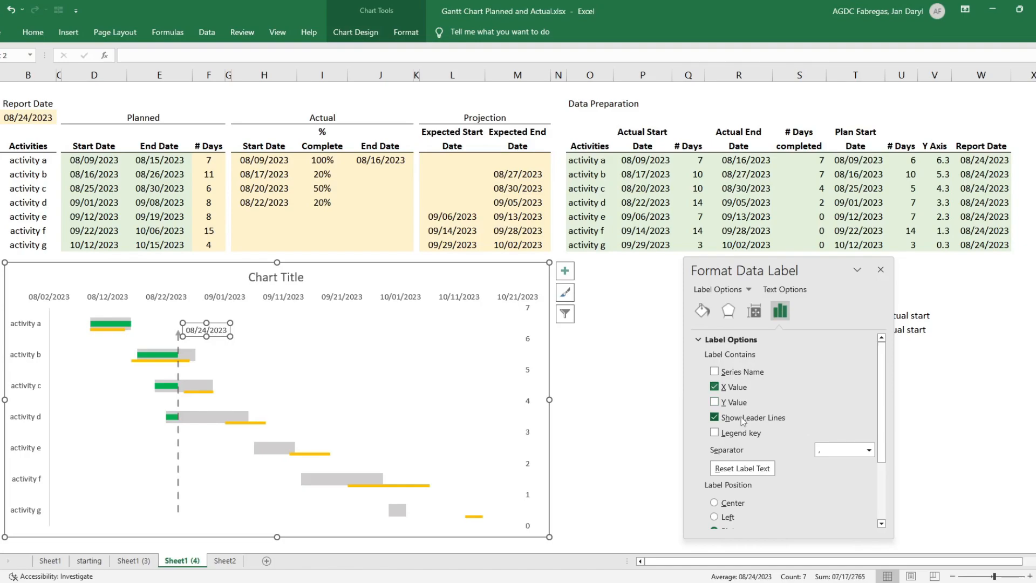
click(743, 418)
click(742, 377)
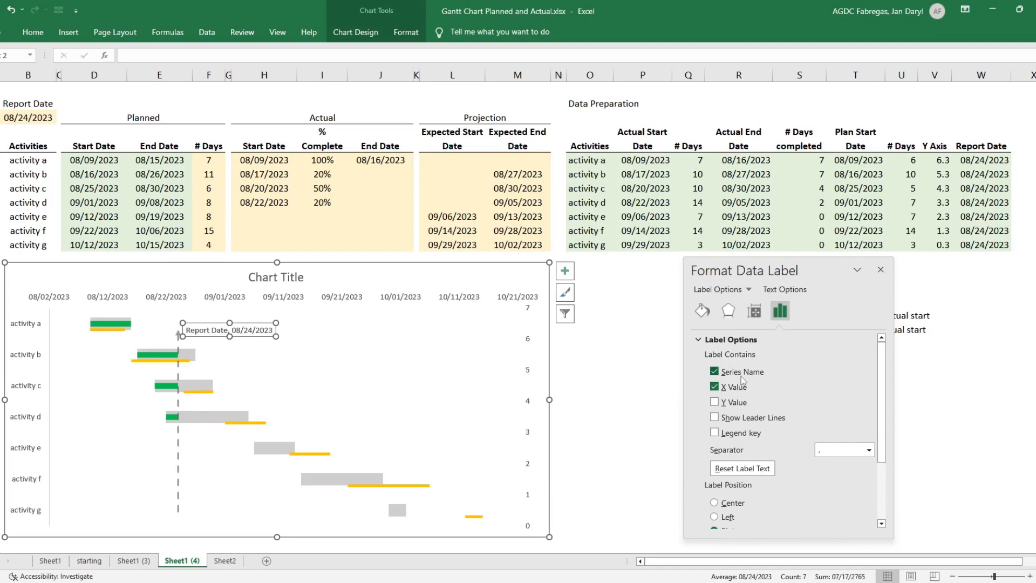
- Position the Report Date data label above its point and give it a solid dark border
drag(889, 358, 888, 432)
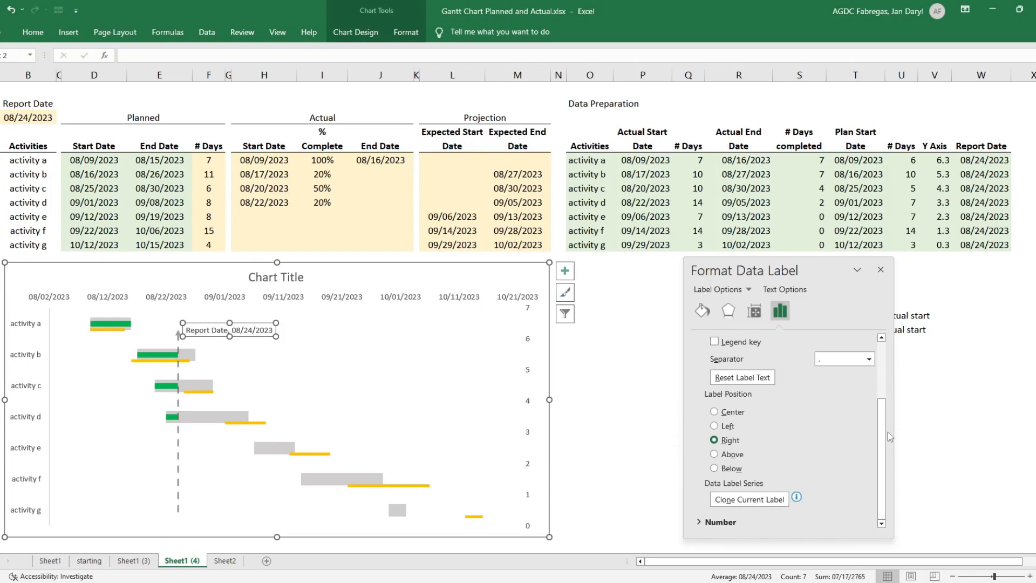
click(742, 455)
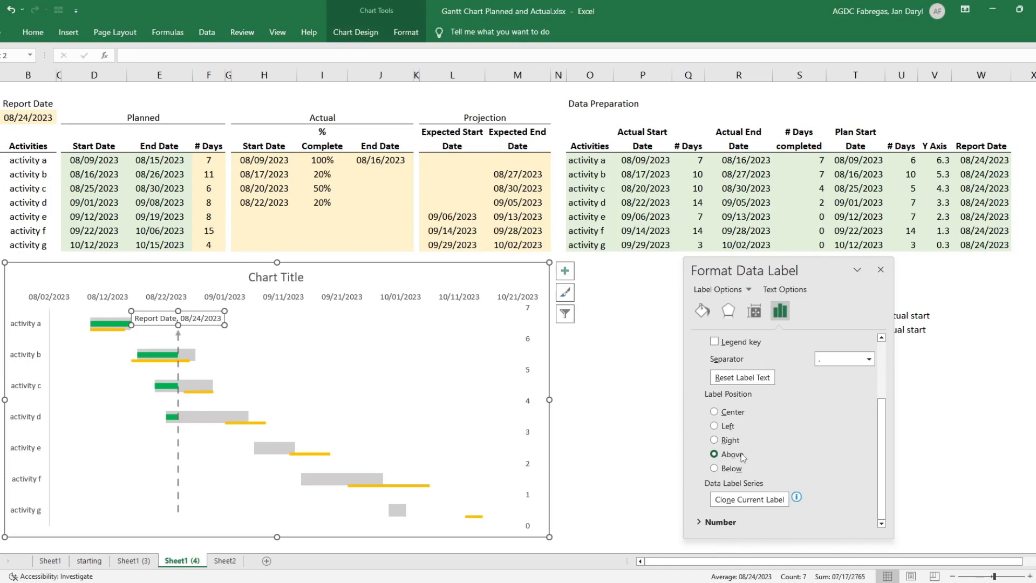
click(702, 310)
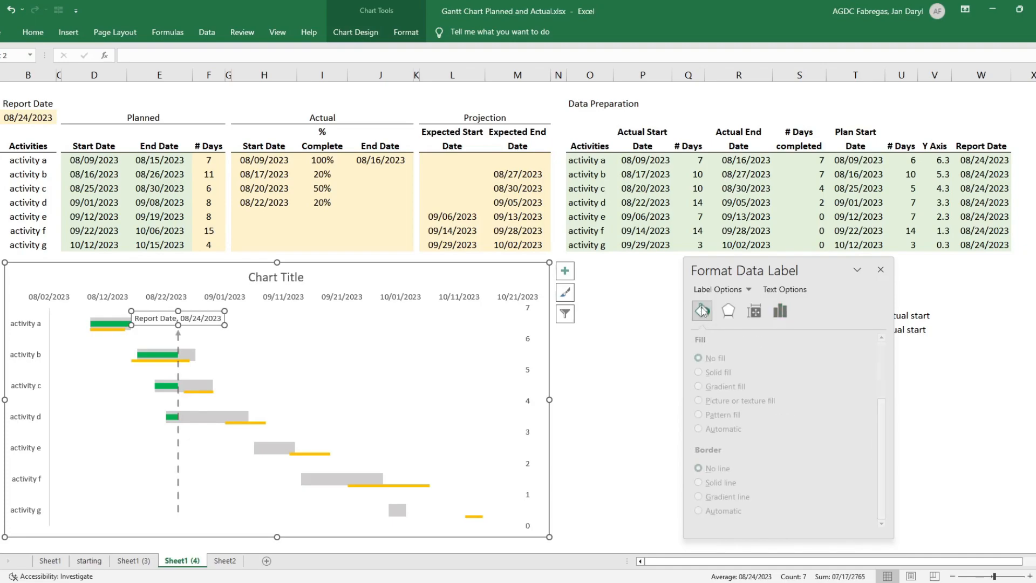
click(738, 482)
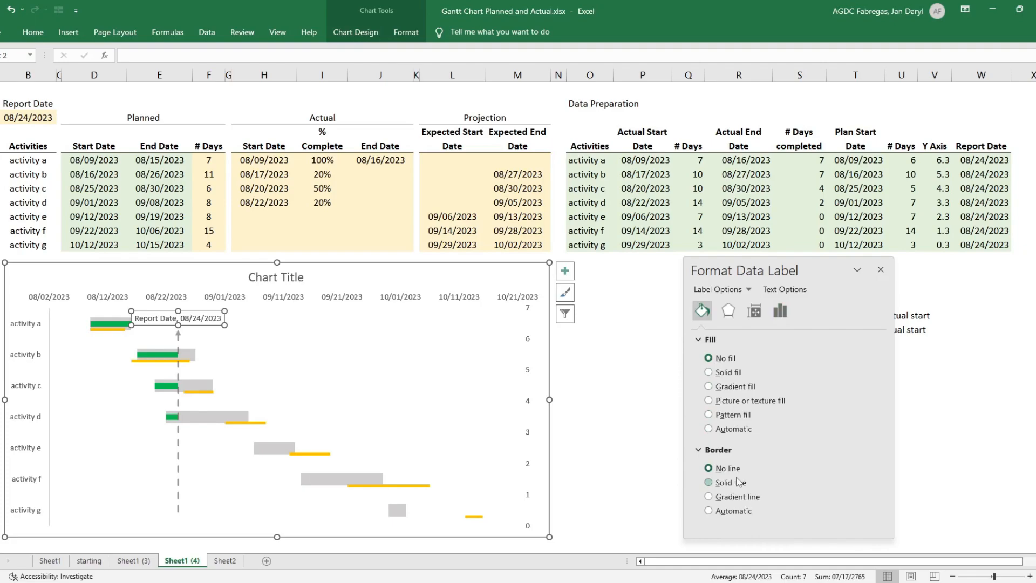
scroll(759, 469, down, 3)
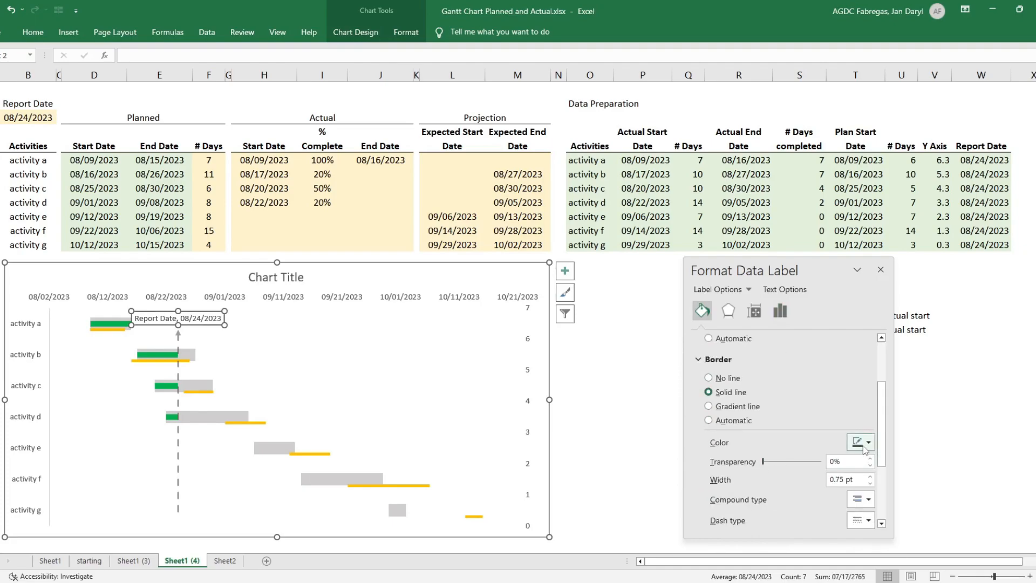
click(863, 445)
click(863, 491)
- Fill the Report Date data label with solid white at 50% transparency, and finish formatting the label
scroll(799, 416, up, 3)
click(730, 372)
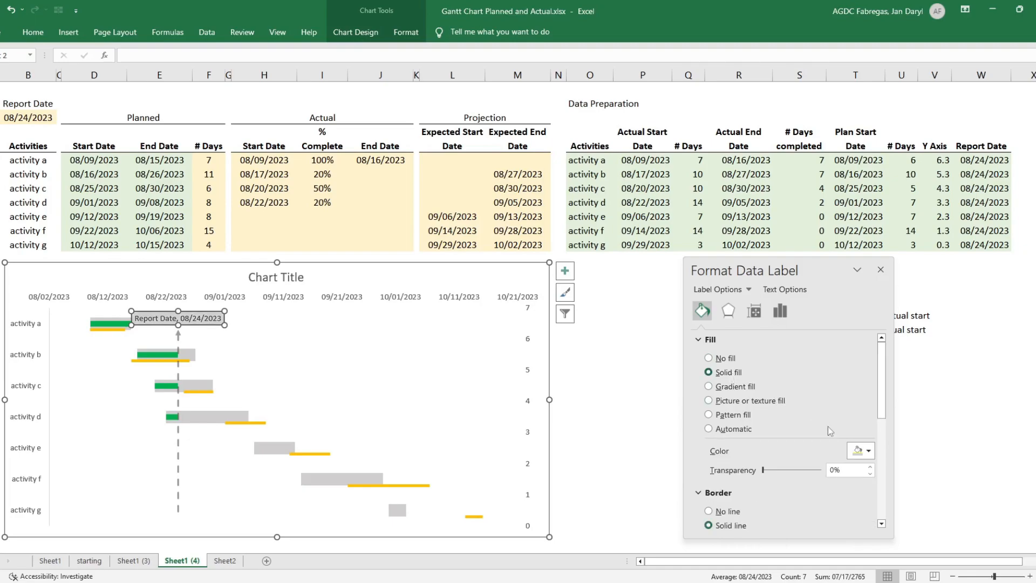
click(859, 451)
click(853, 331)
click(847, 471)
drag(848, 471, 809, 474)
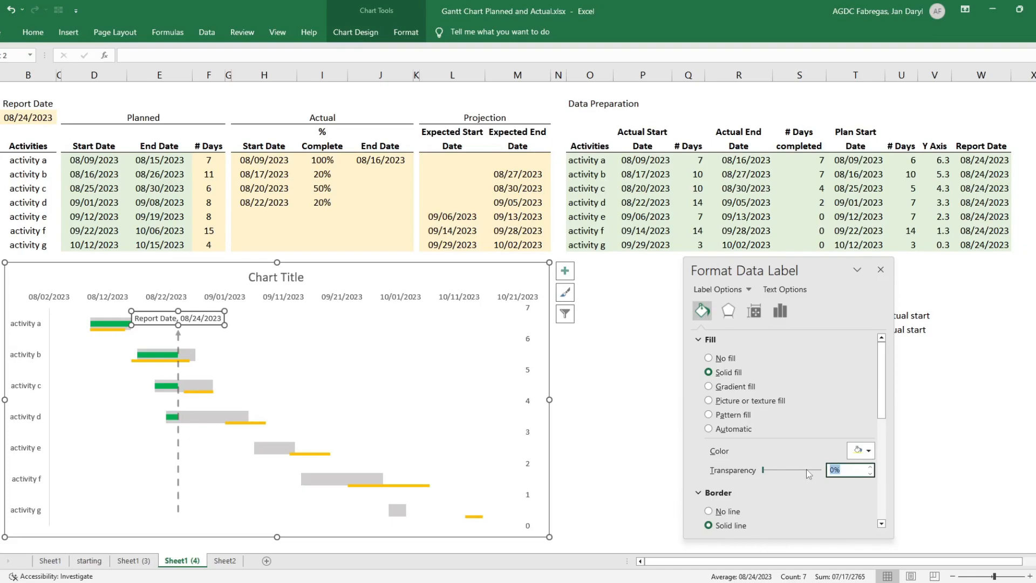
text(50)
click(880, 270)
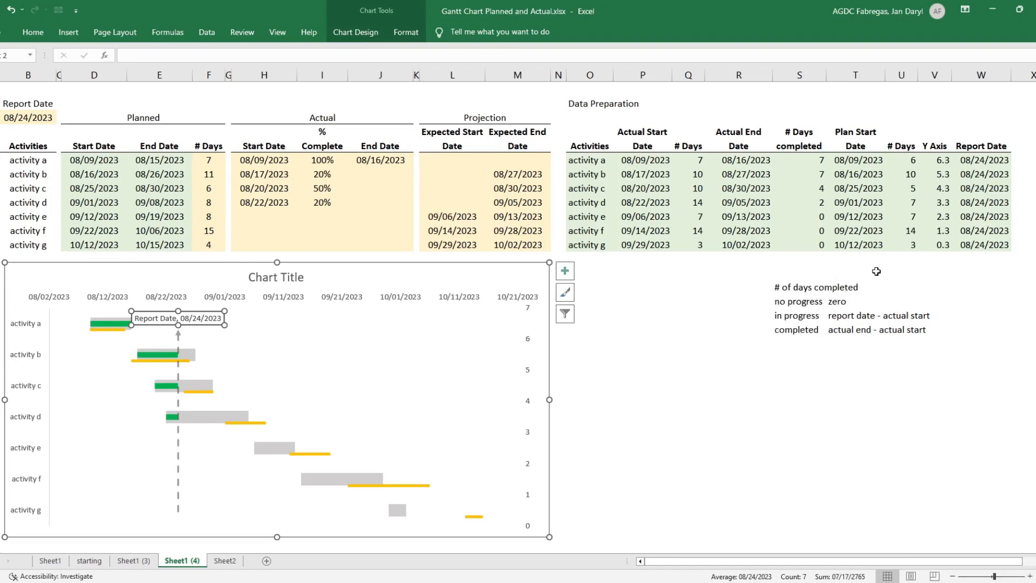
click(609, 346)
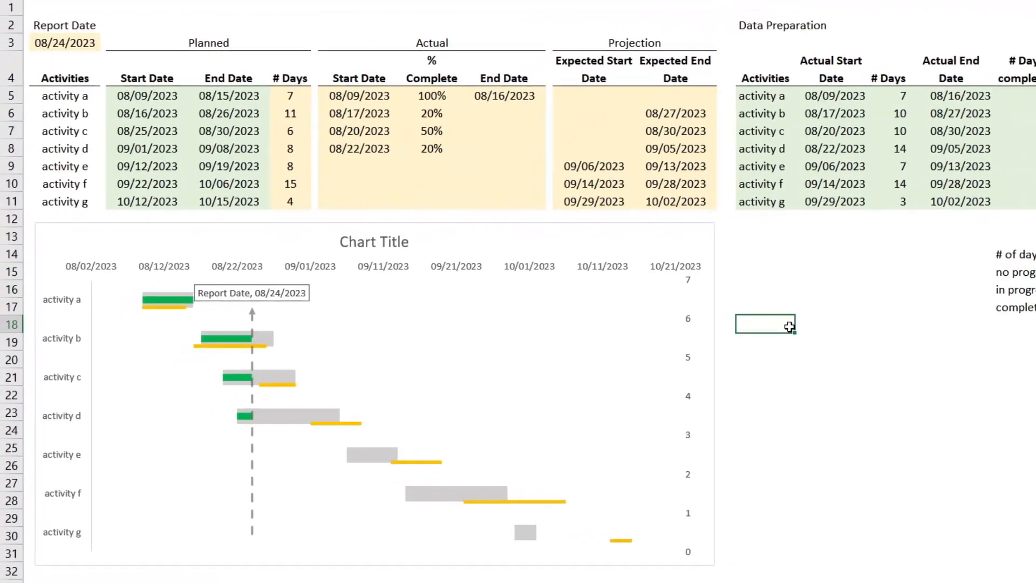
- Set the Report Date in the input table to 08/30/2023
click(69, 37)
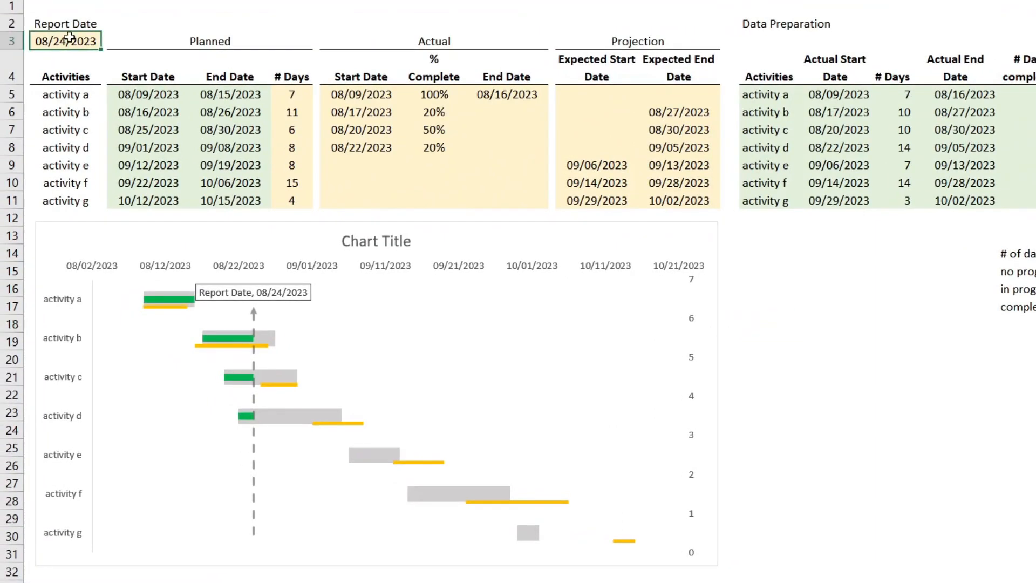
text(8/3)
key(BackSpace)
key(BackSpace)
text(/30)
key(Return)
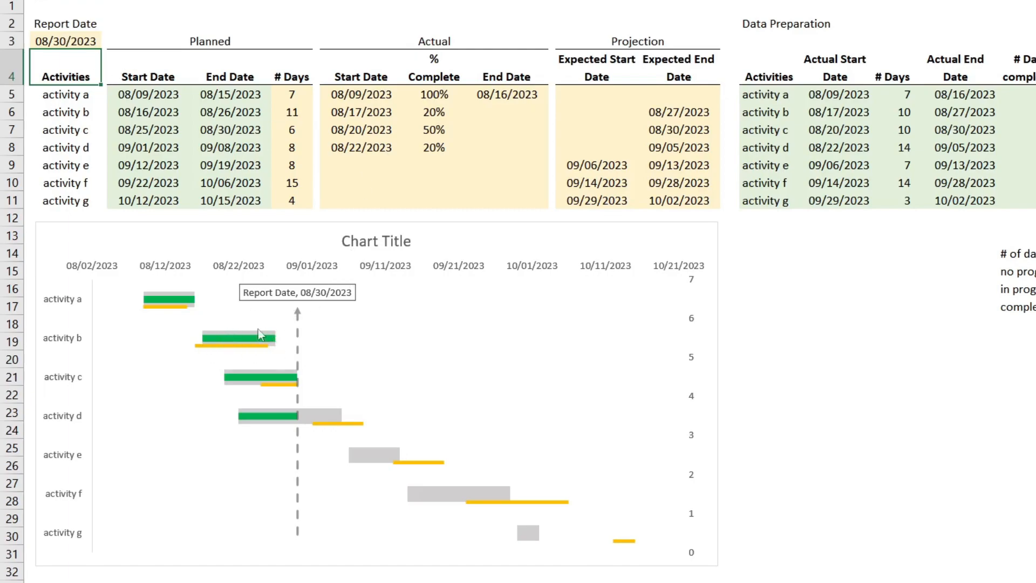
- Change the Report Date in the input table to 09/05/2023
click(678, 114)
click(77, 44)
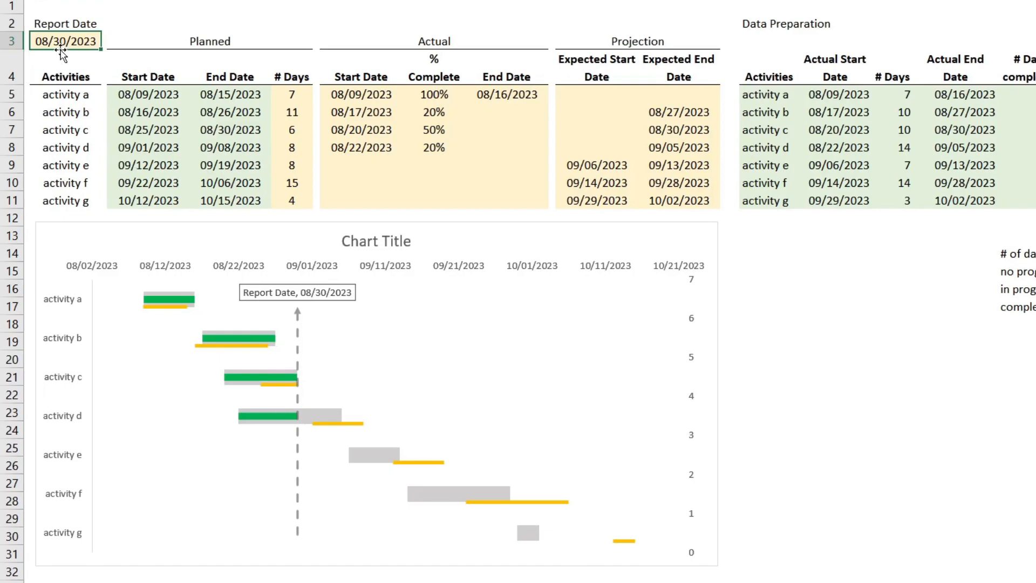
text(9)
text(5)
key(Return)
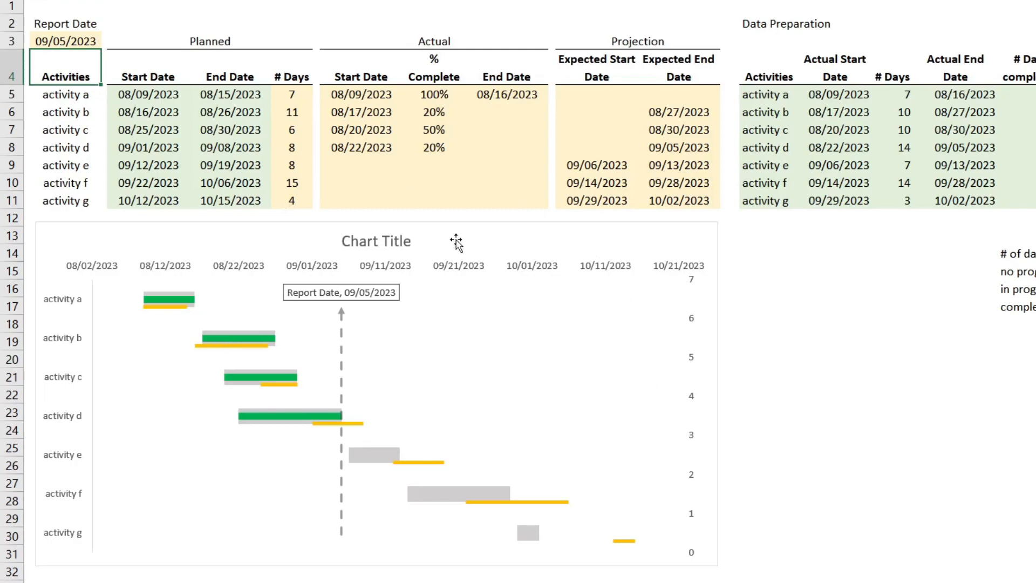
- Replace the chart title with "Fully Featured Gantt Chart" and deselect the chart
click(417, 238)
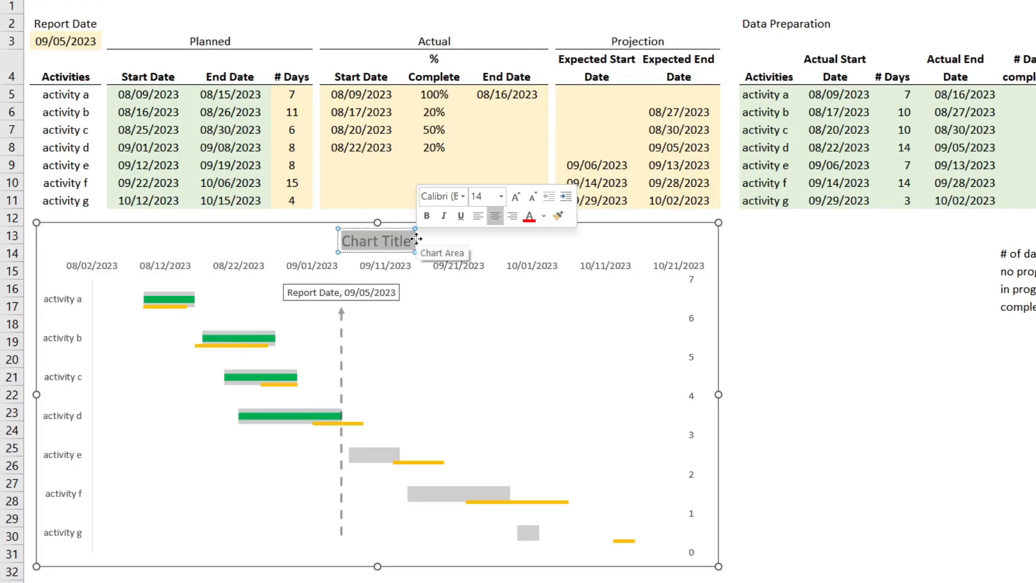
text(Fully)
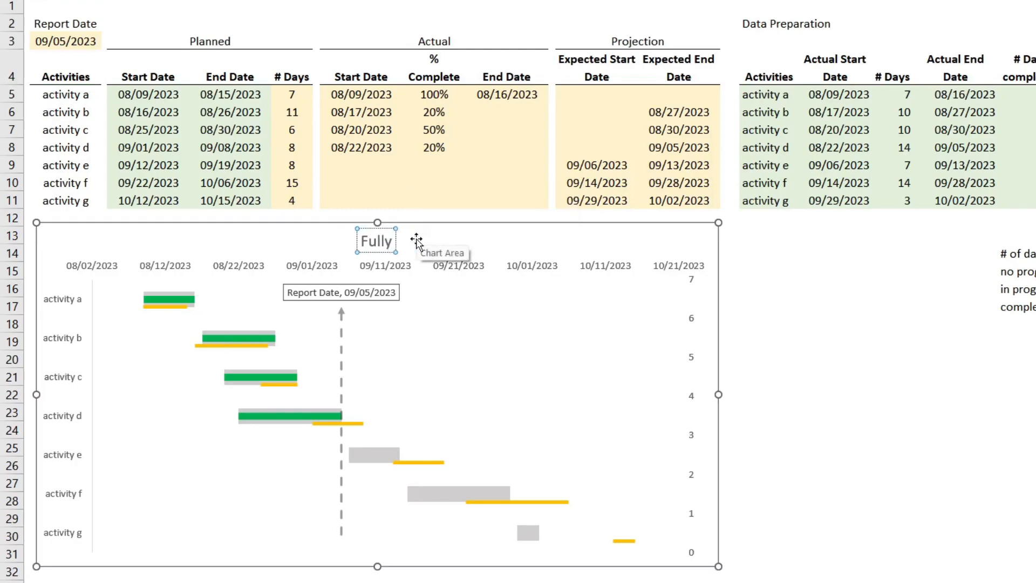
text( Fe)
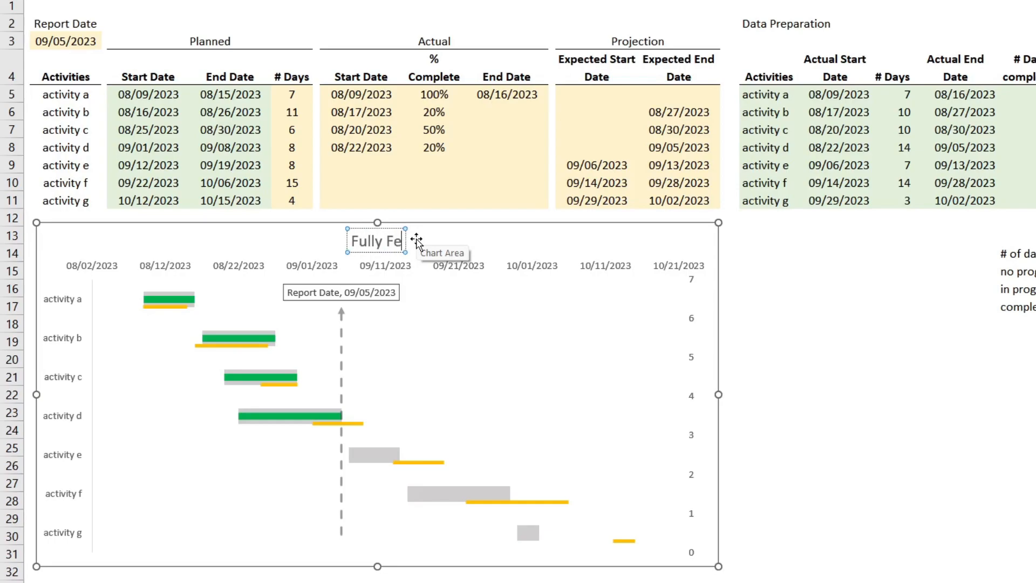
text(atured Gantt Chart)
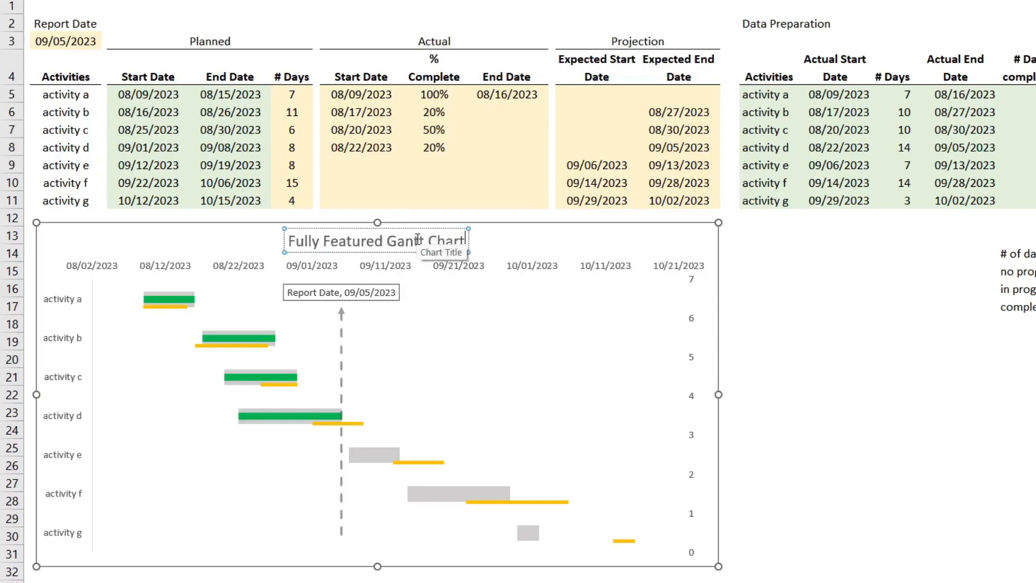
click(937, 324)
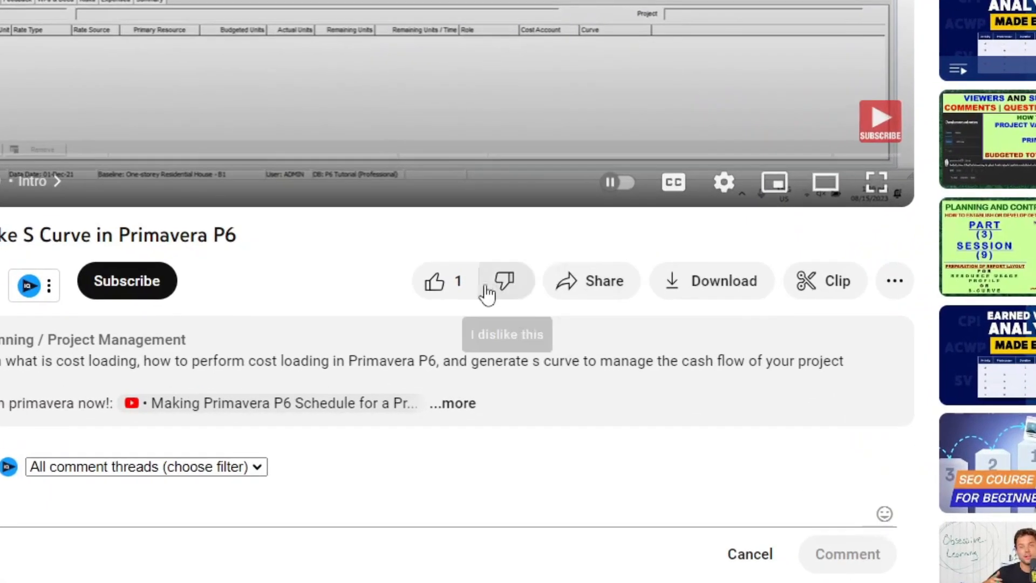
- On YouTube, like the video about making an S curve in Primavera P6 and begin a comment with "You video is gre"
click(461, 295)
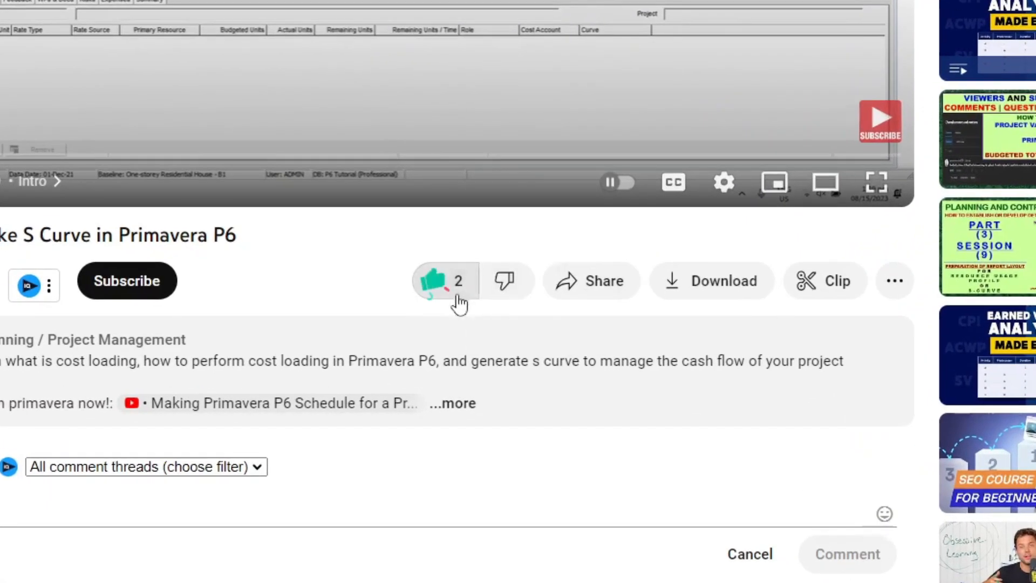
text(You video is gre)
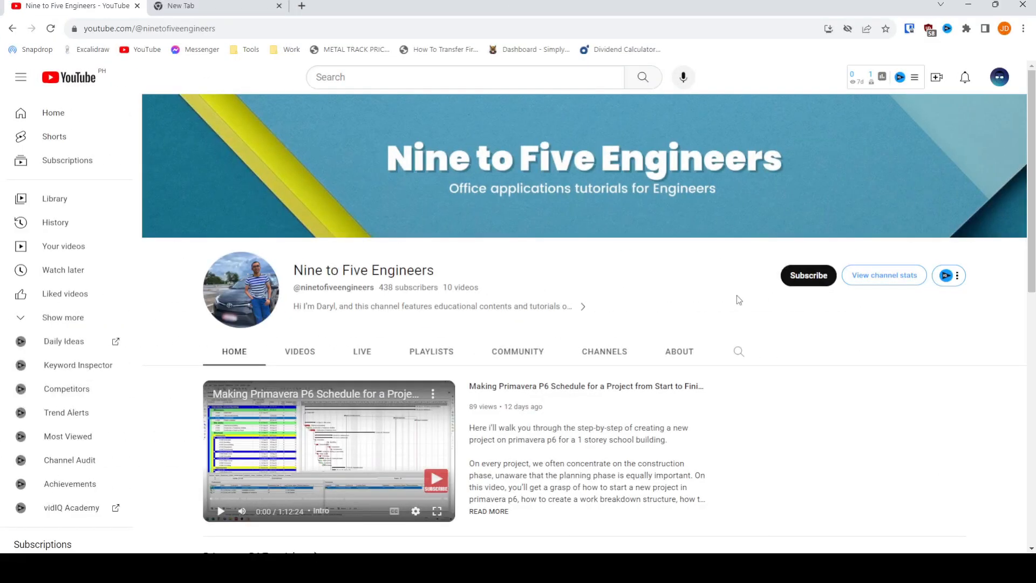
scroll(735, 295, down, 4)
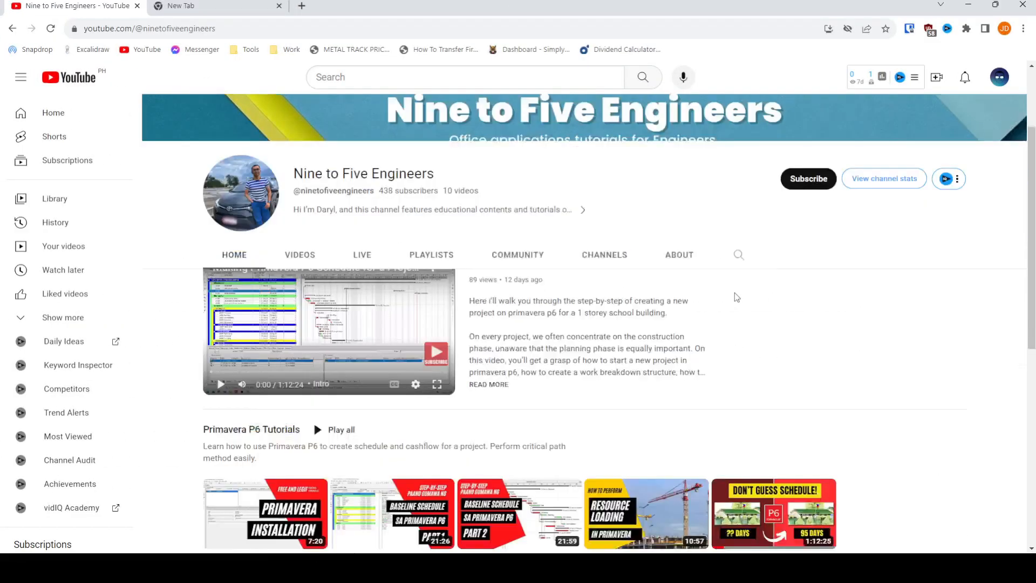
scroll(734, 293, down, 4)
scroll(735, 296, down, 3)
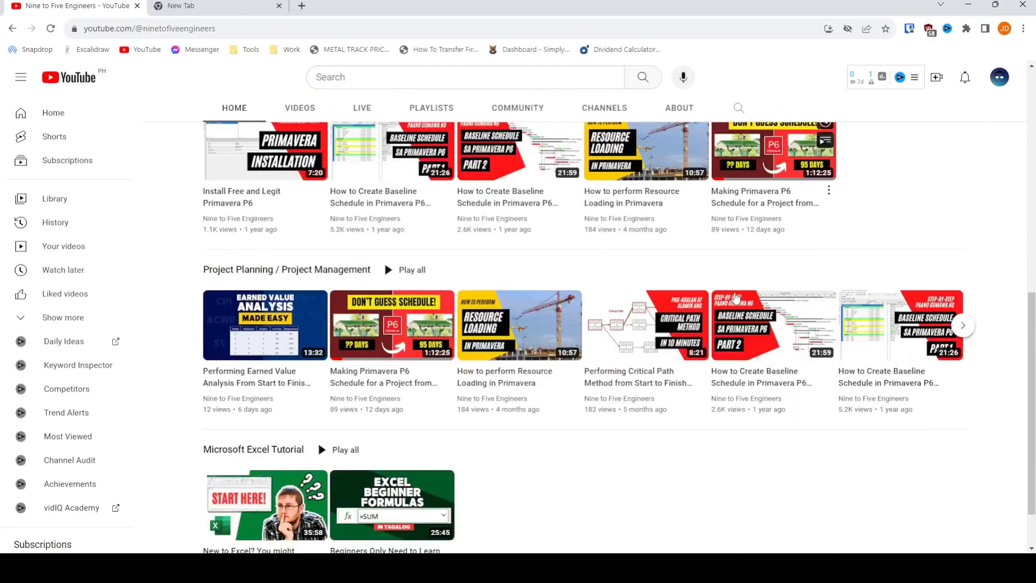
scroll(736, 296, up, 7)
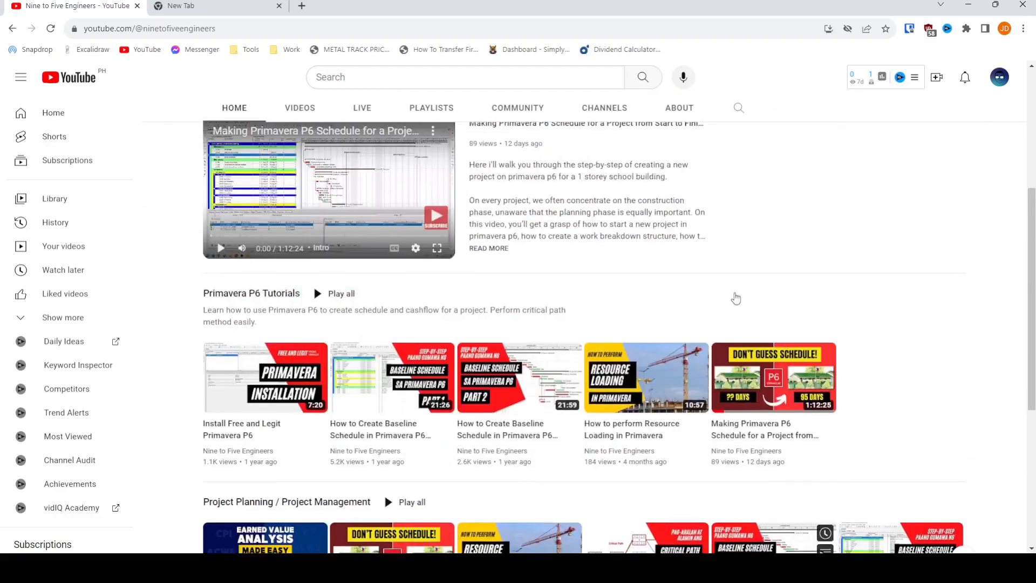